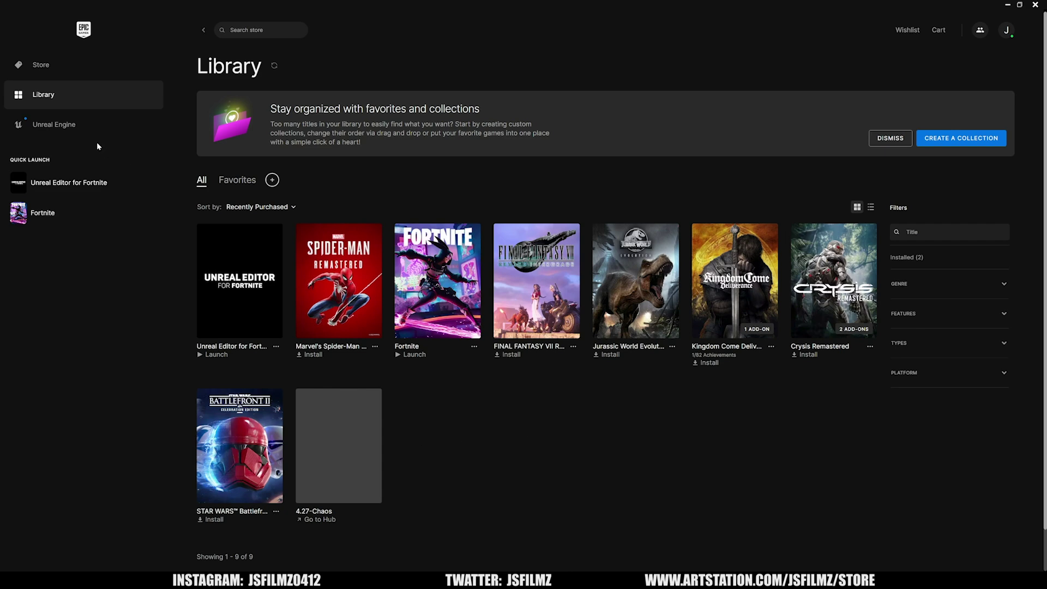
Step: Search the store for "unreal editor", open the Unreal Editor For Fortnite page and show it in the library
click(63, 69)
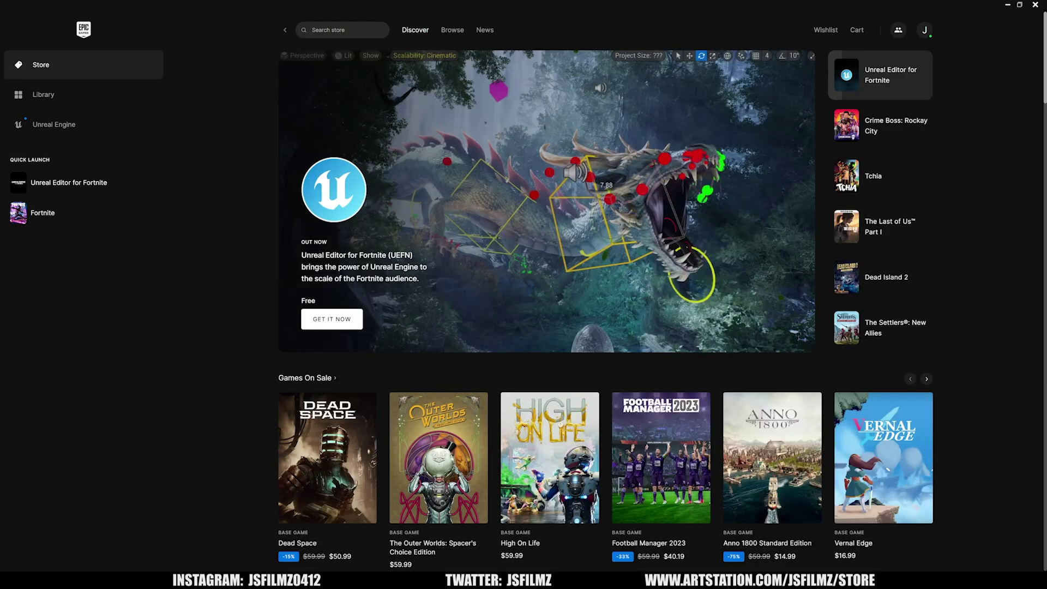
click(338, 31)
text(unreal editor)
key(Return)
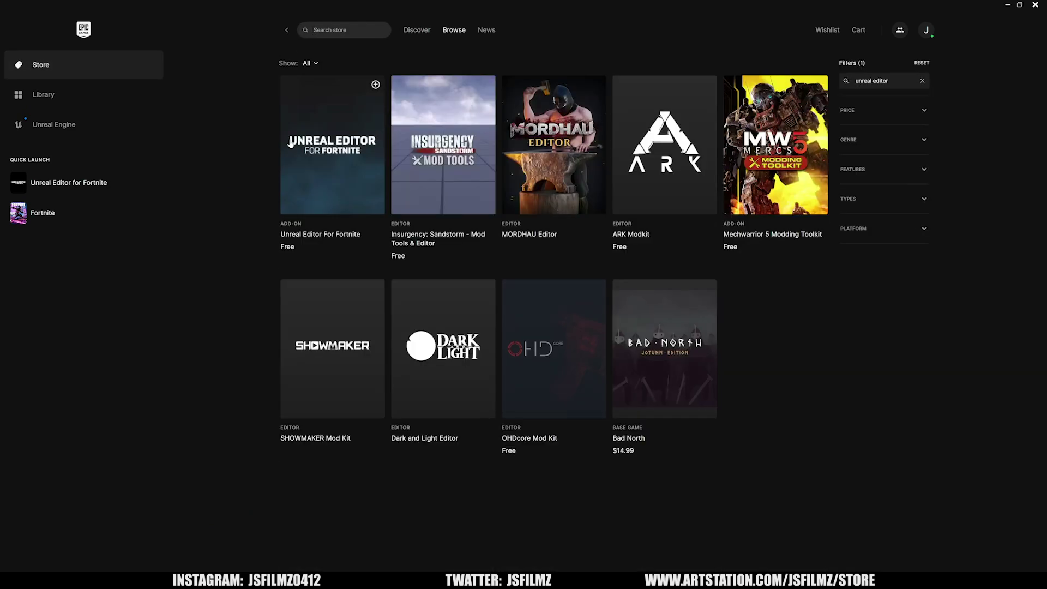
click(291, 143)
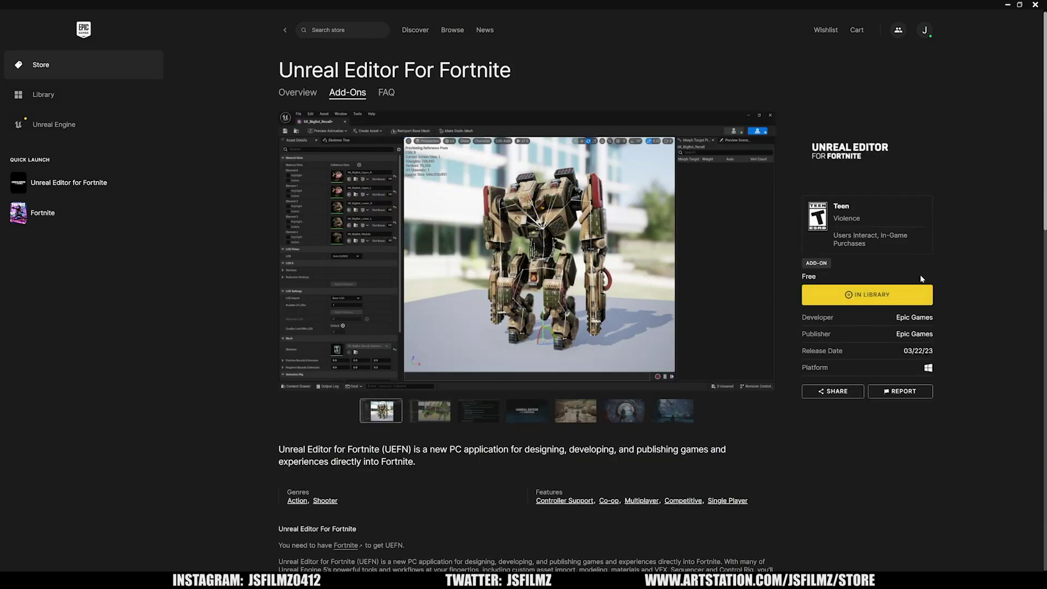
click(883, 294)
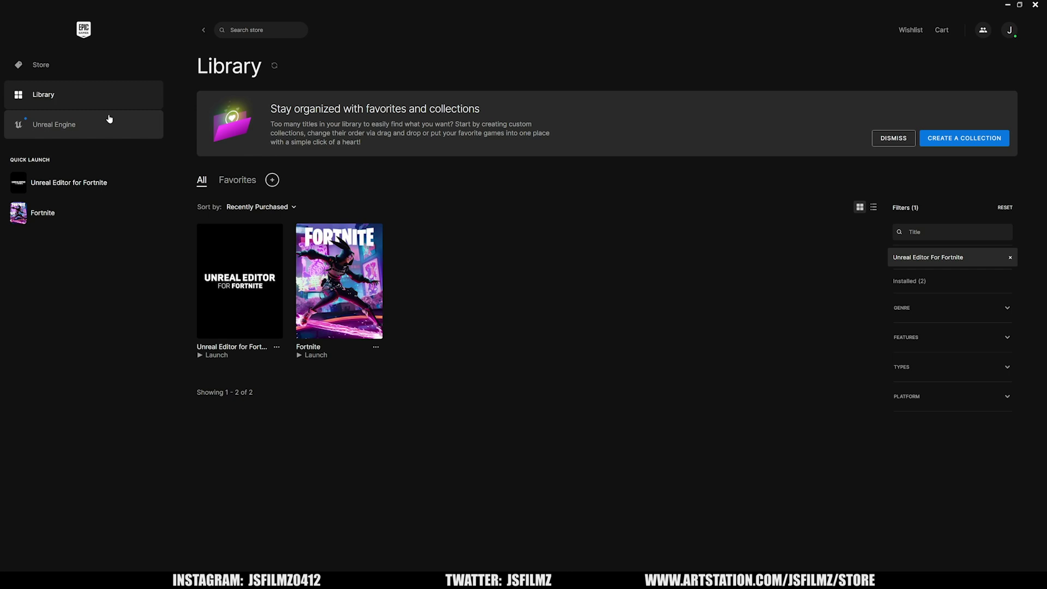
Step: Look over the Unreal Engine section and the launcher's settings page
click(109, 119)
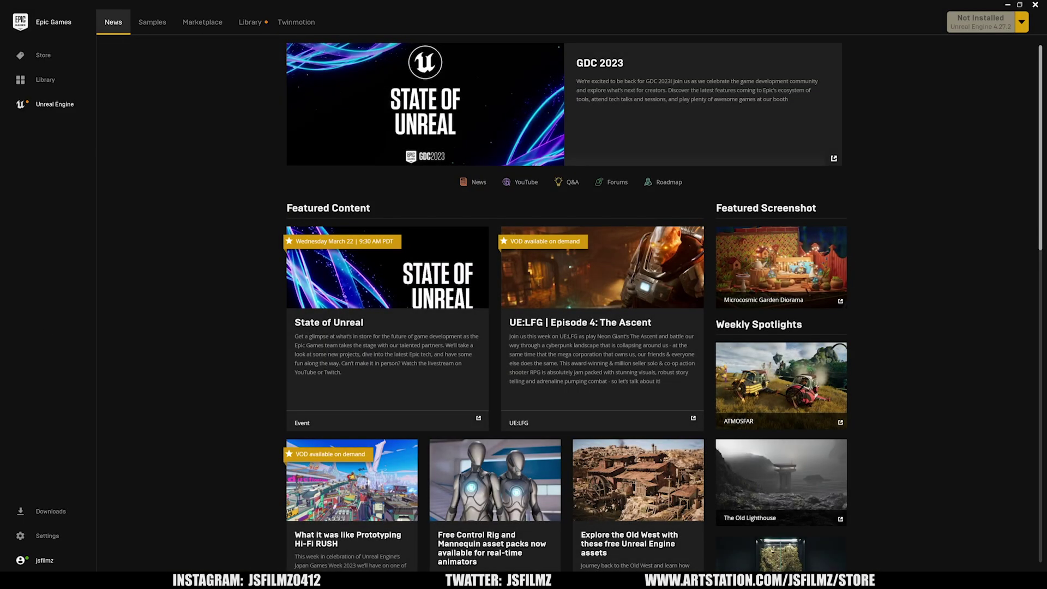
click(48, 536)
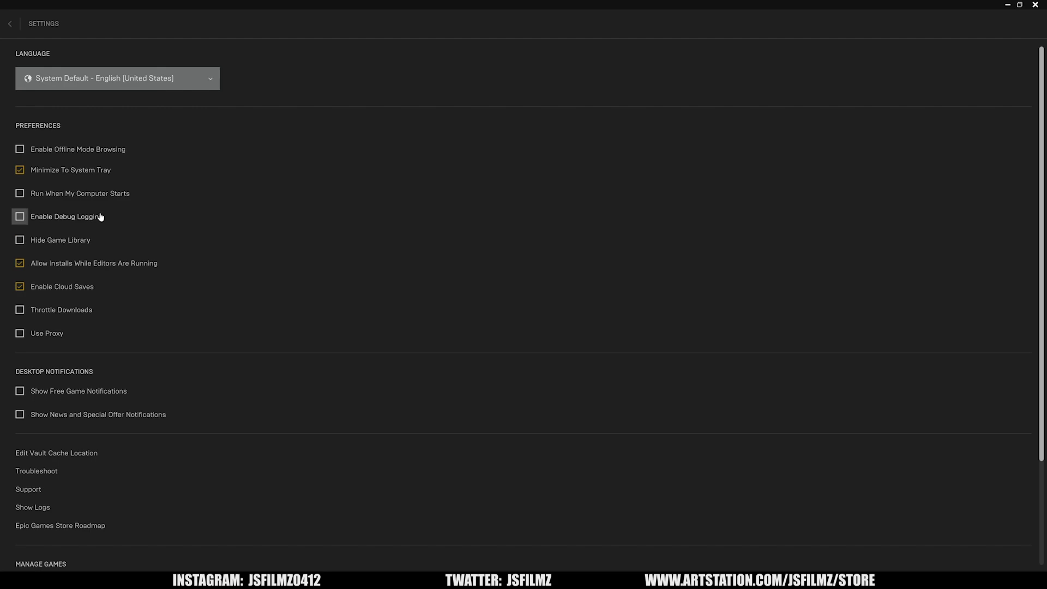
click(10, 24)
Step: Launch Unreal Editor for Fortnite from the game library
click(55, 82)
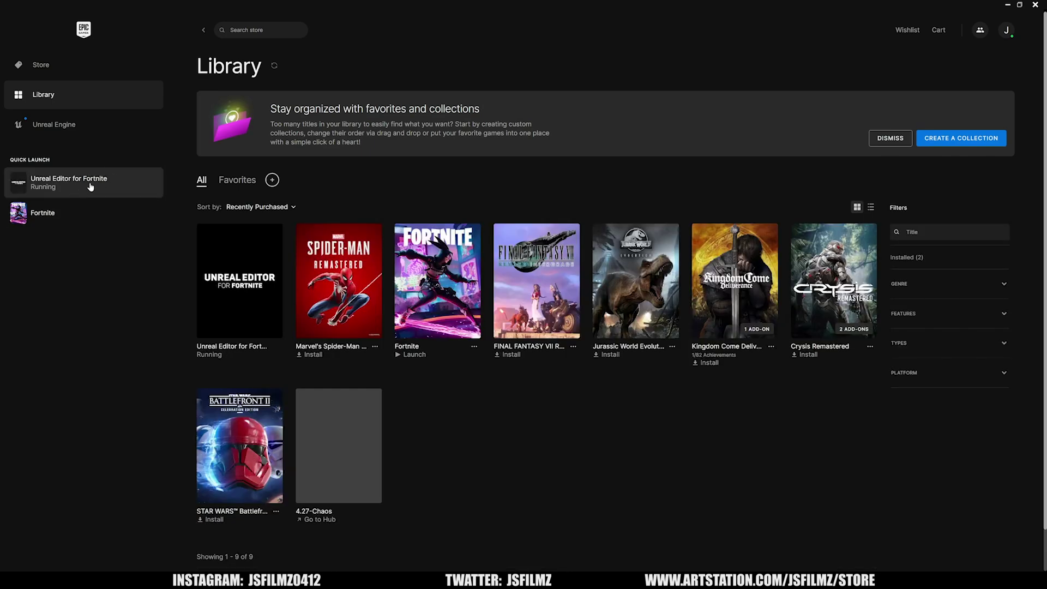
click(90, 187)
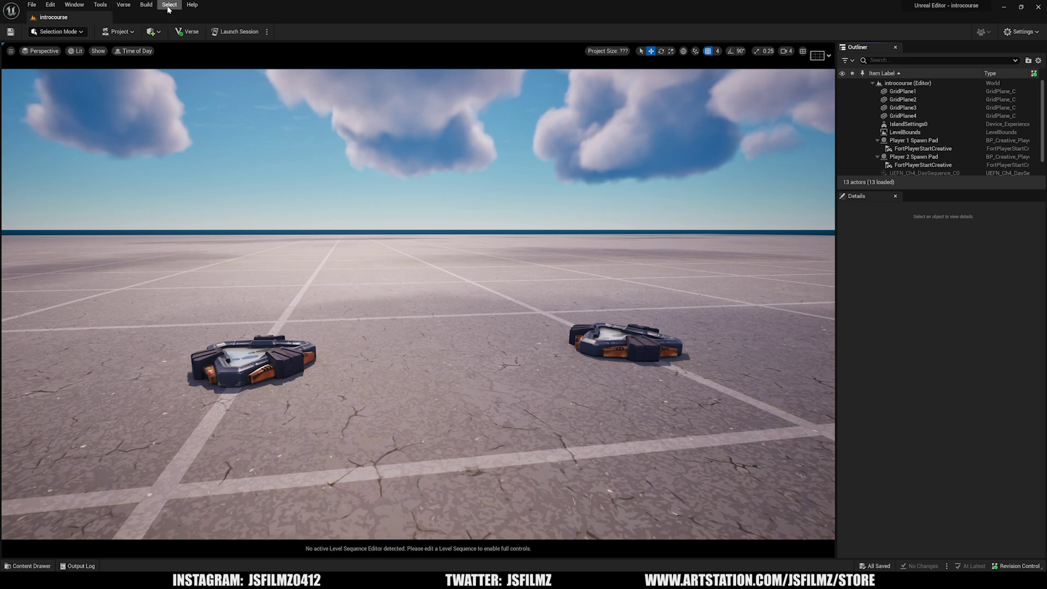
Step: Review the Unreal Editor for Fortnite settings in the Editor Preferences, and close them
click(34, 6)
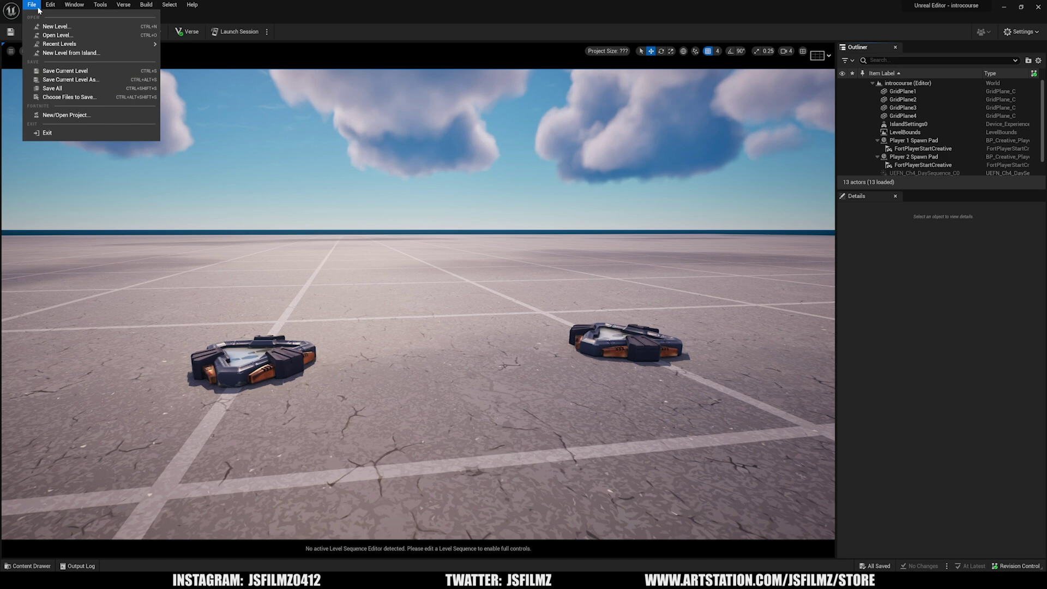
mouse_move(45, 9)
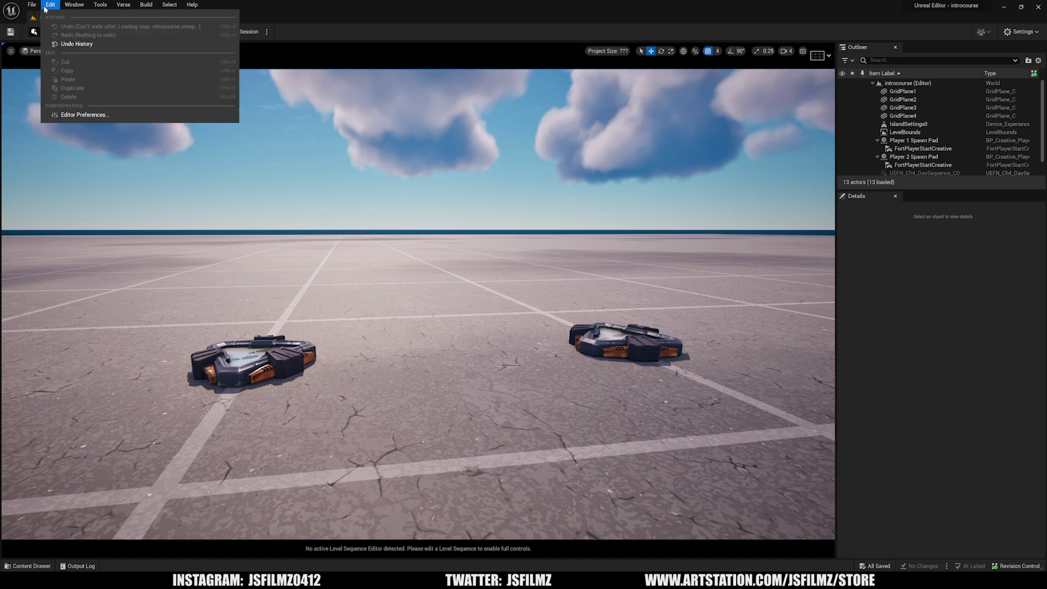
click(85, 115)
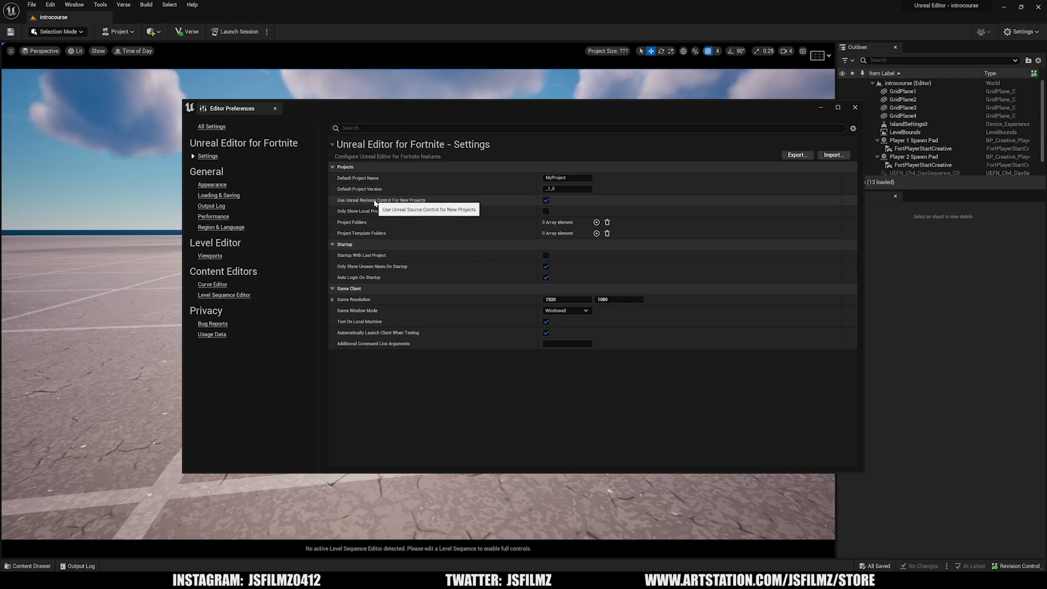
click(855, 108)
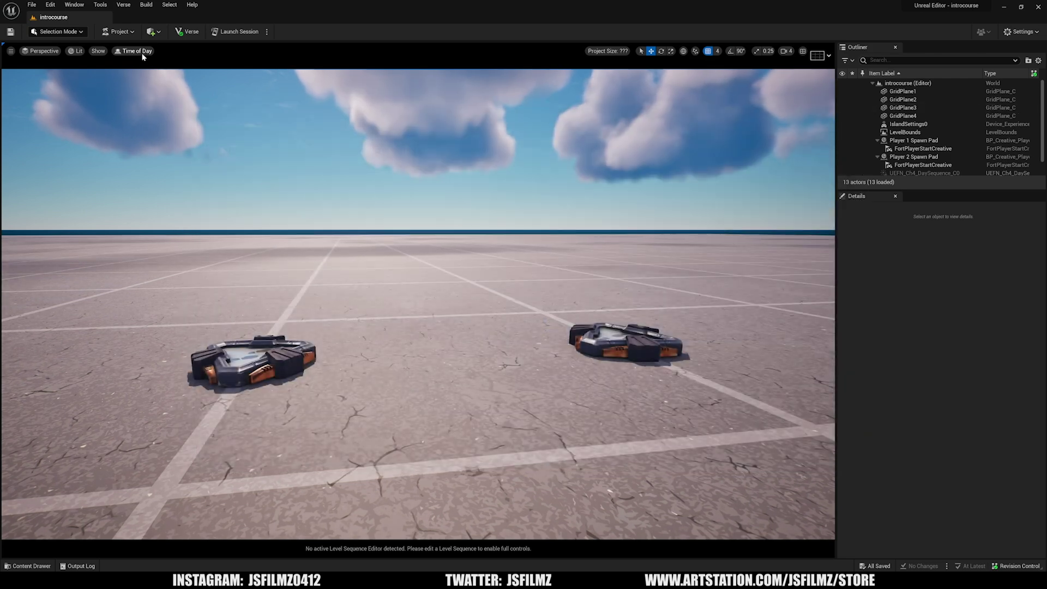
Step: Dock the Content Browser in the layout below the viewport and slightly reduce its height
click(74, 5)
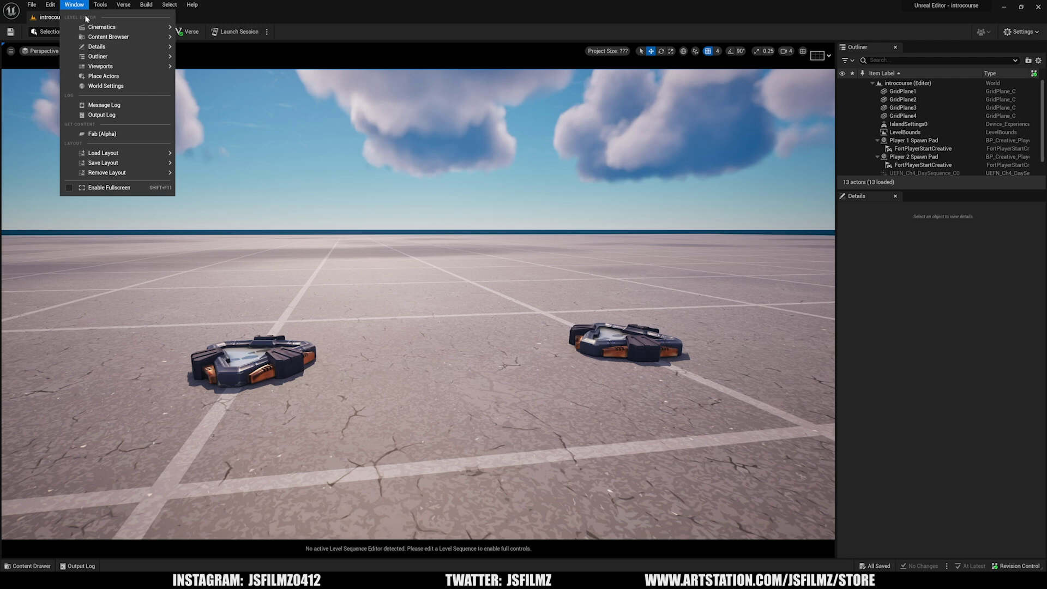
mouse_move(89, 25)
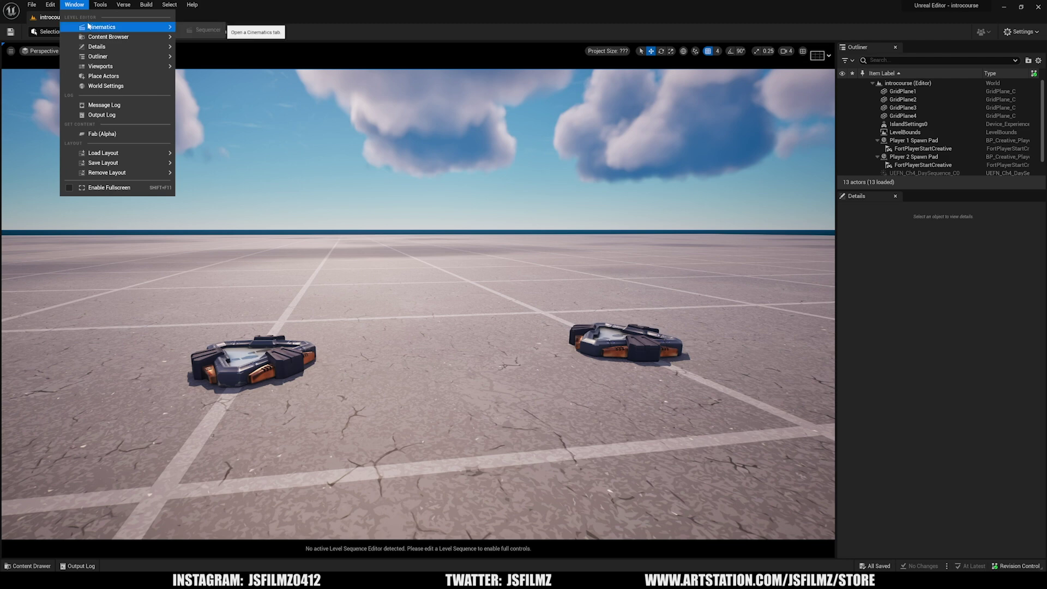
mouse_move(135, 39)
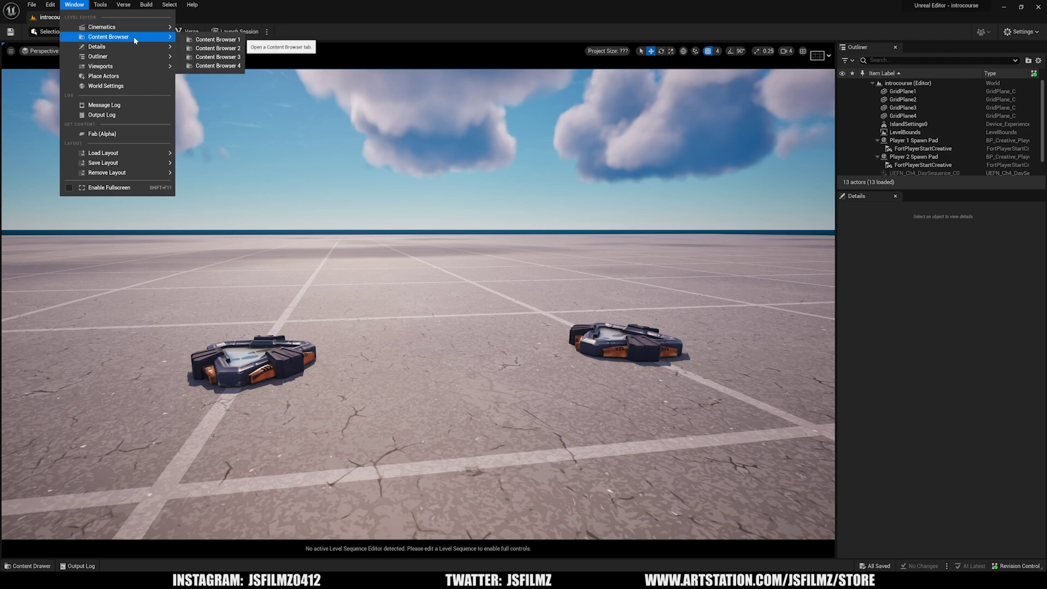
click(218, 39)
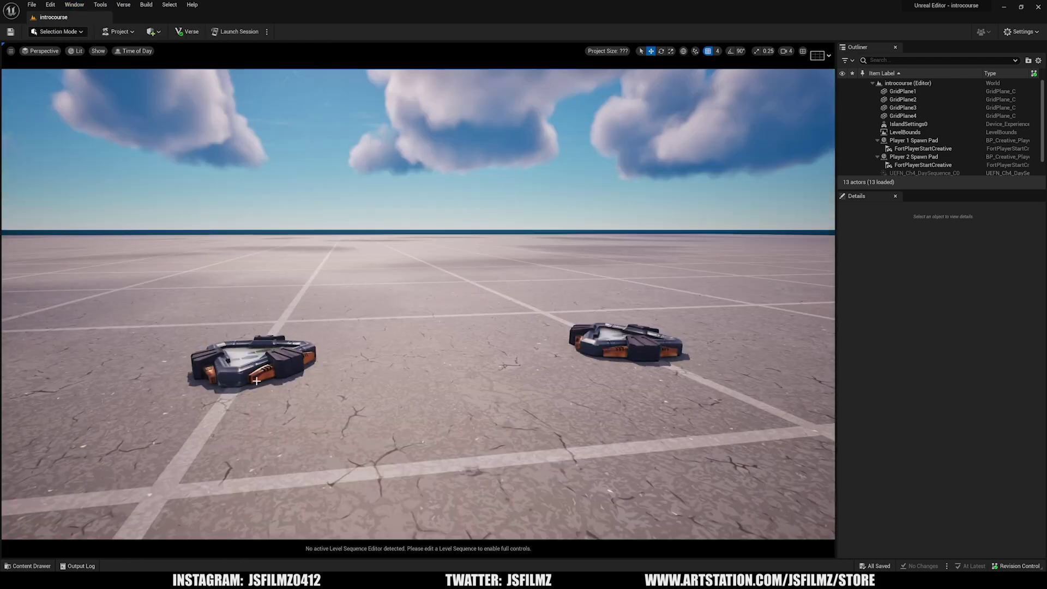
click(60, 384)
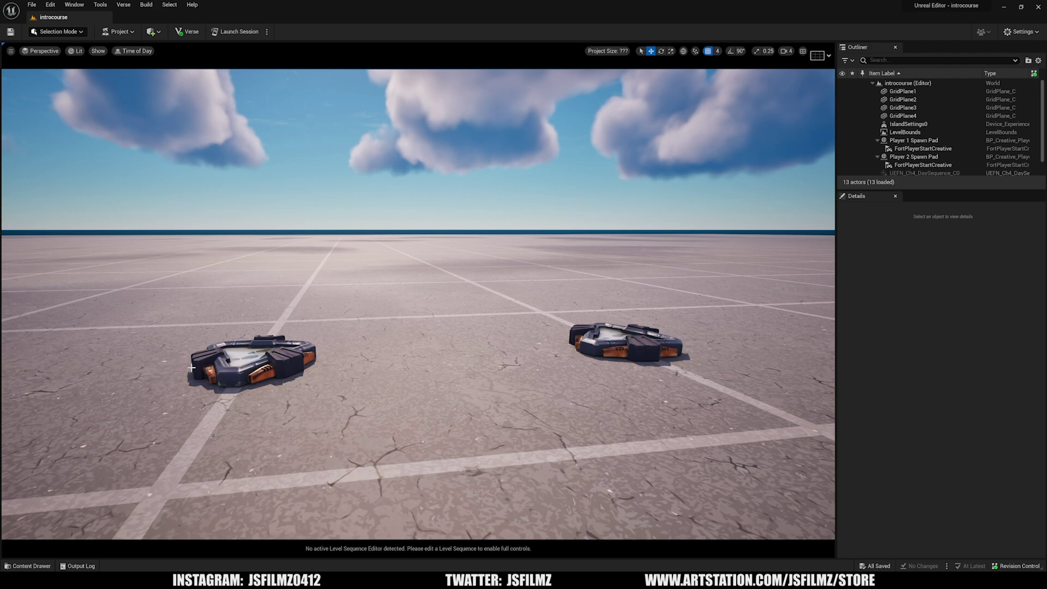
key(ctrl+space)
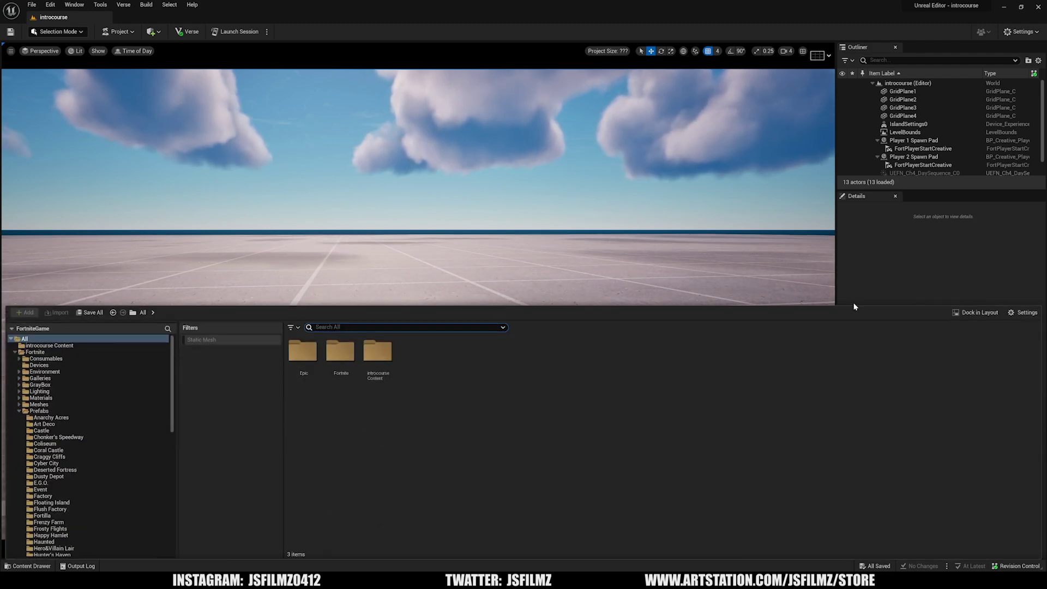
click(976, 312)
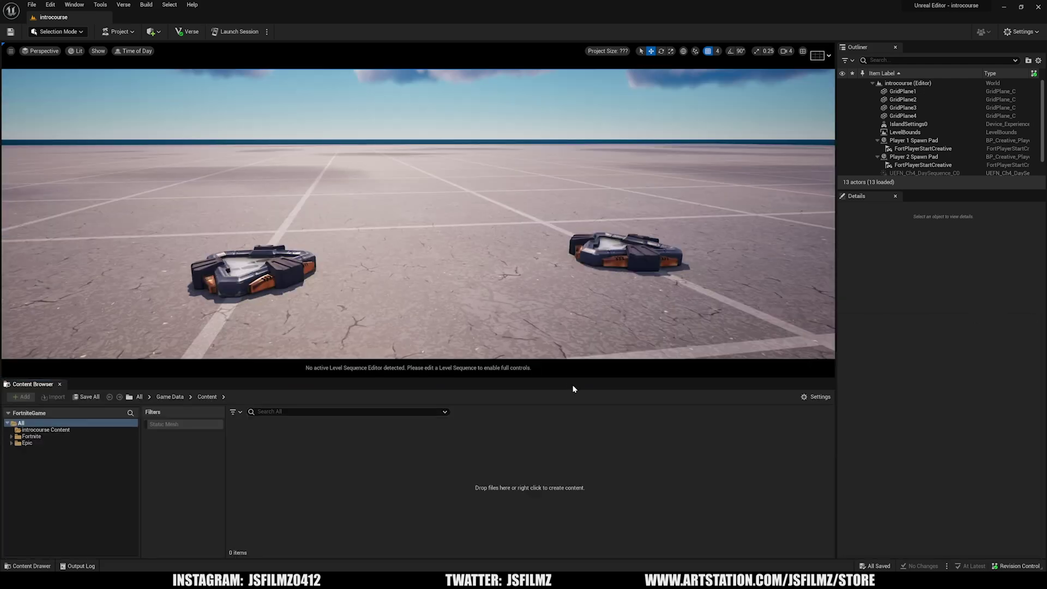
drag(396, 378, 370, 396)
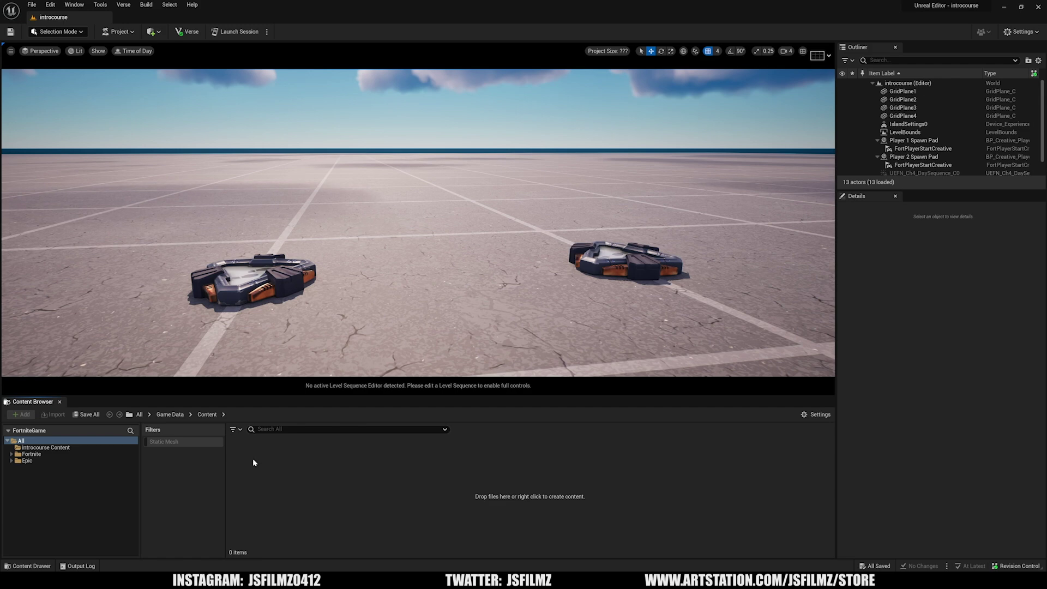
Step: Show the World Settings for the level alongside the Details
click(71, 5)
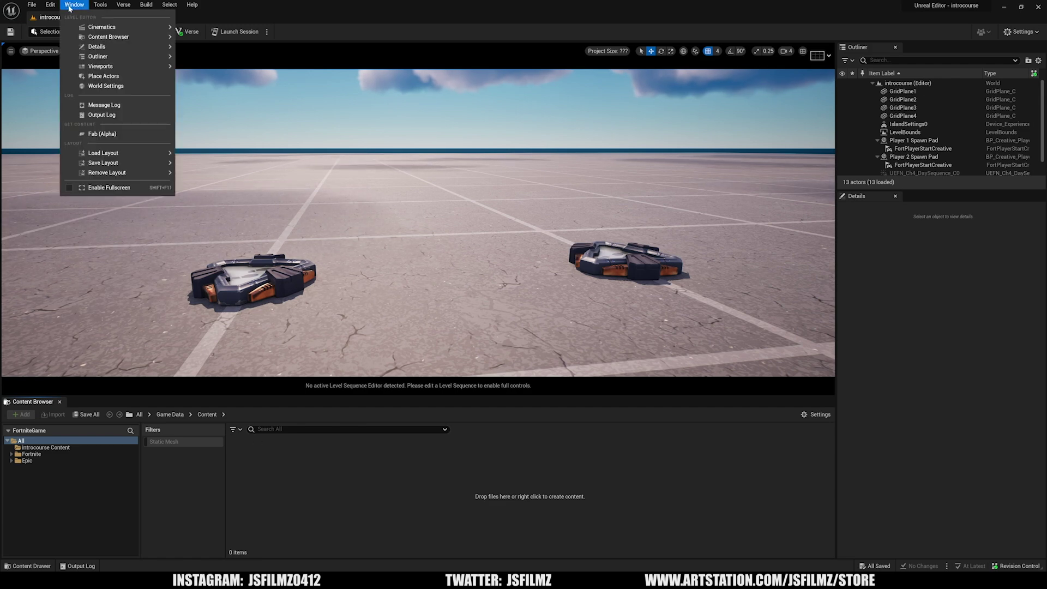
mouse_move(104, 57)
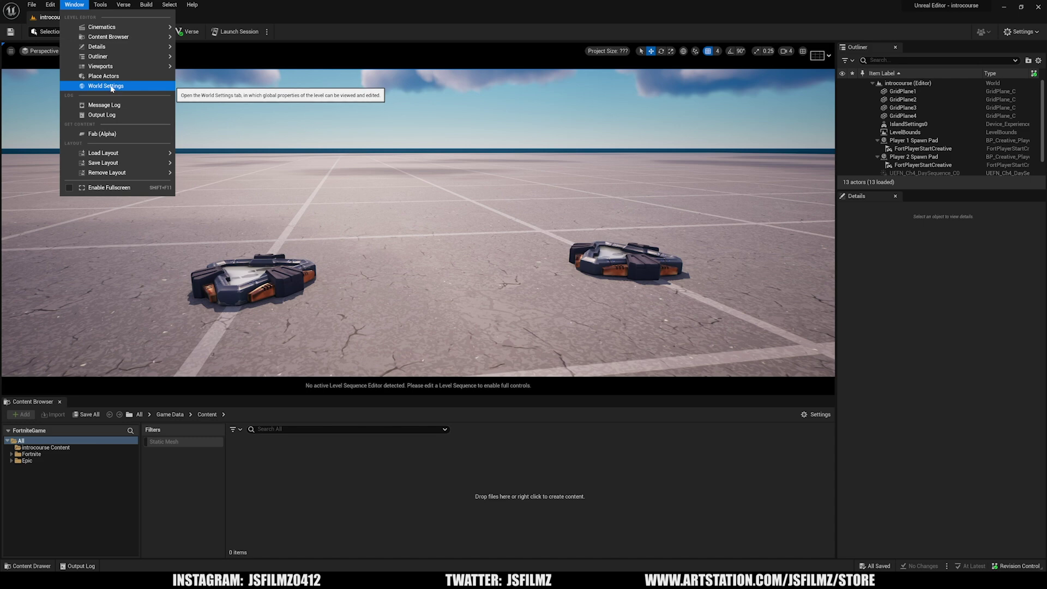
click(110, 87)
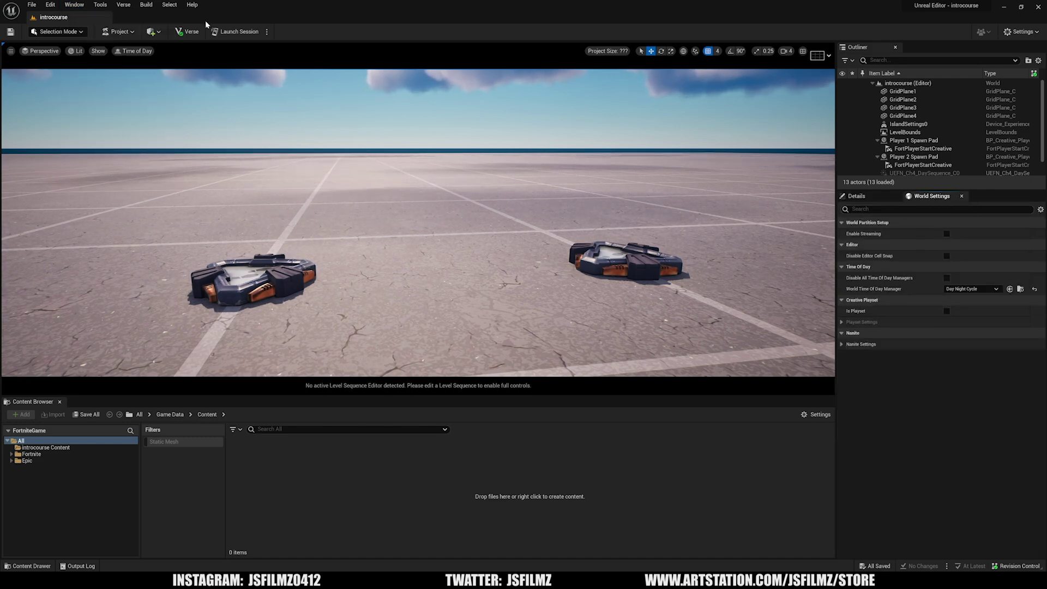
Step: Open the Output Log, look through its entries and close it
click(71, 5)
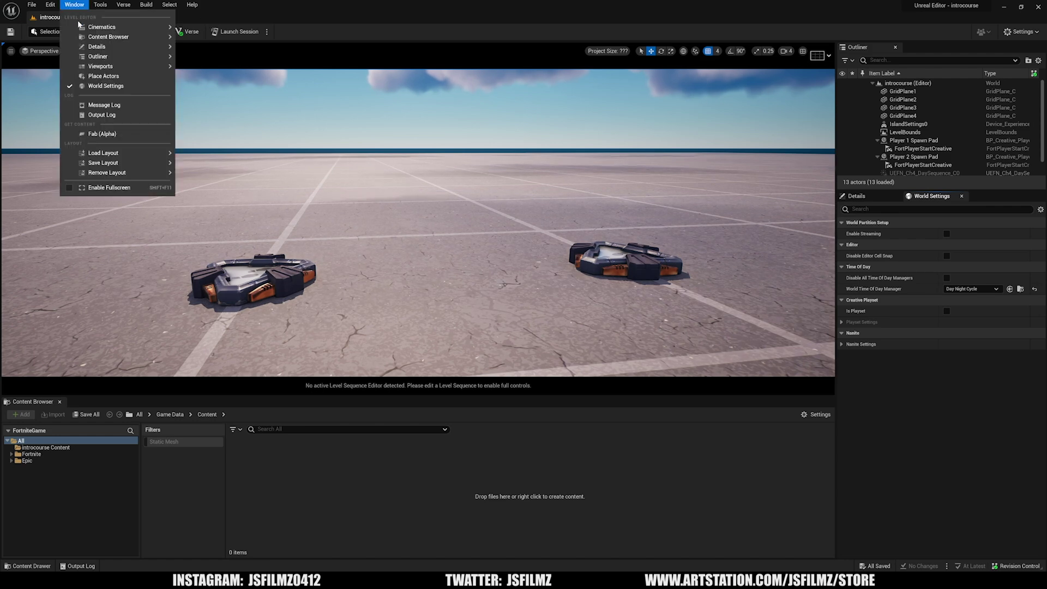
click(74, 5)
click(75, 5)
click(102, 115)
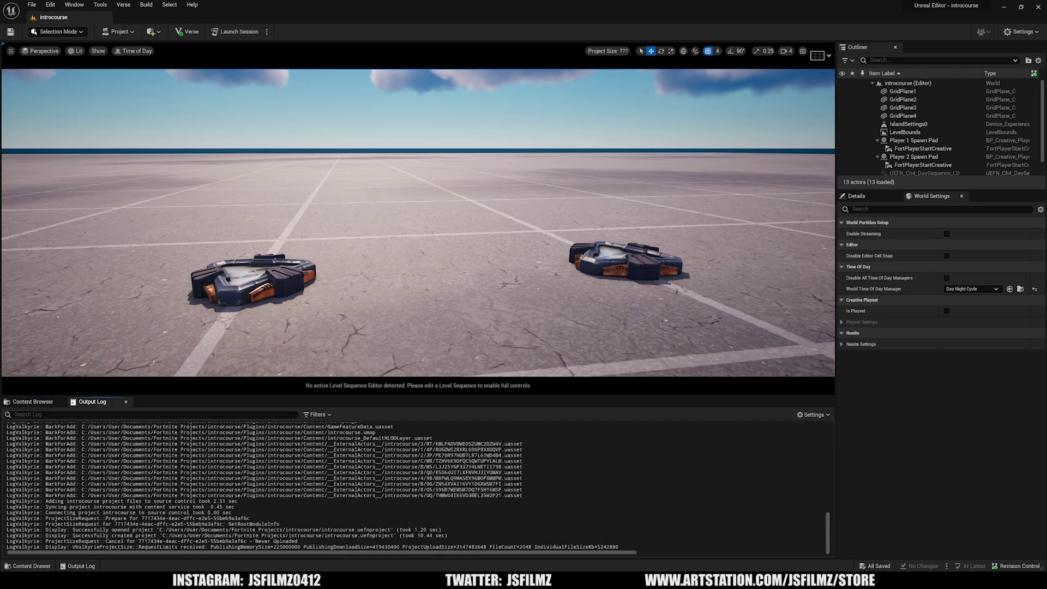
scroll(818, 461, up, 10)
scroll(817, 461, down, 10)
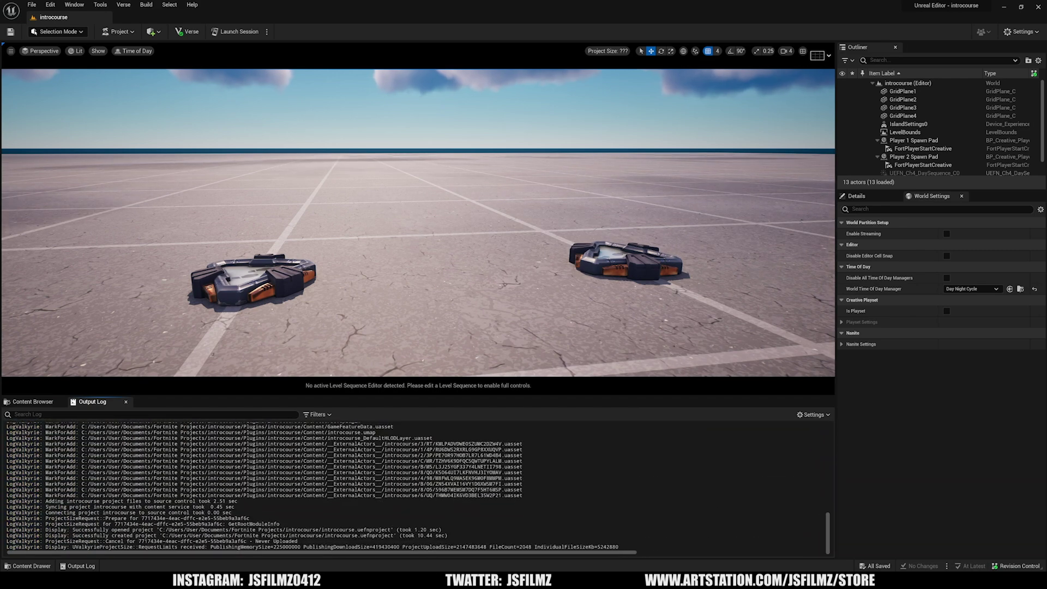
click(126, 402)
Step: Look over the available editor layout options, and view the Project Size statistics before closing them
click(74, 4)
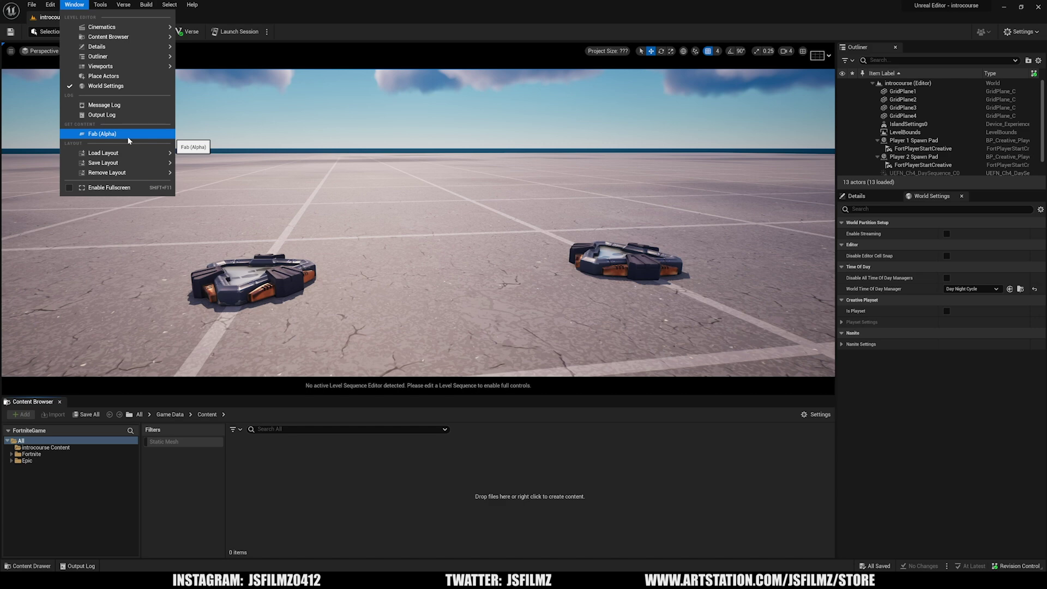
mouse_move(111, 155)
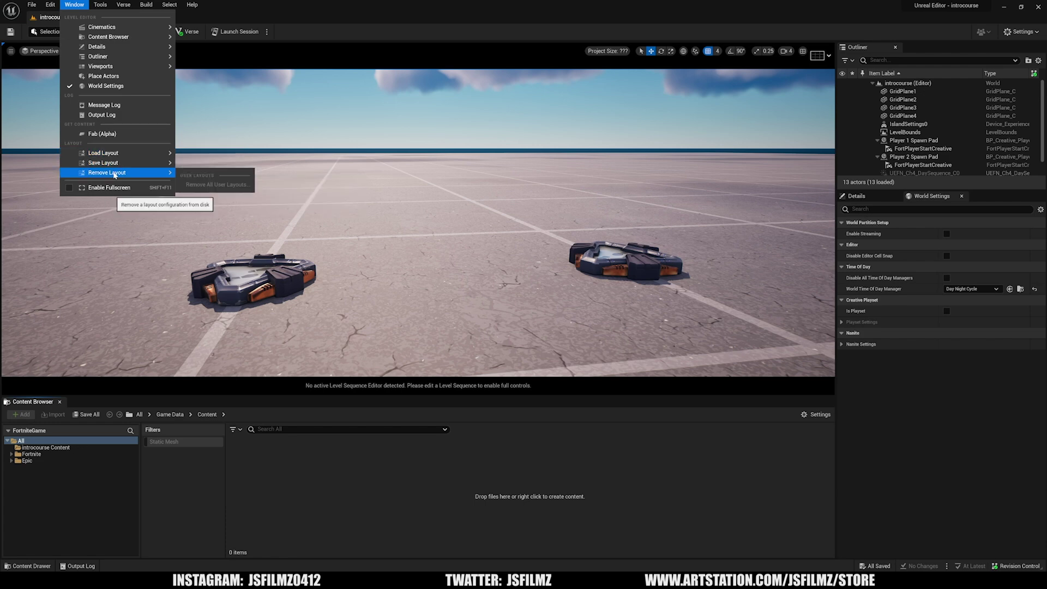
mouse_move(153, 178)
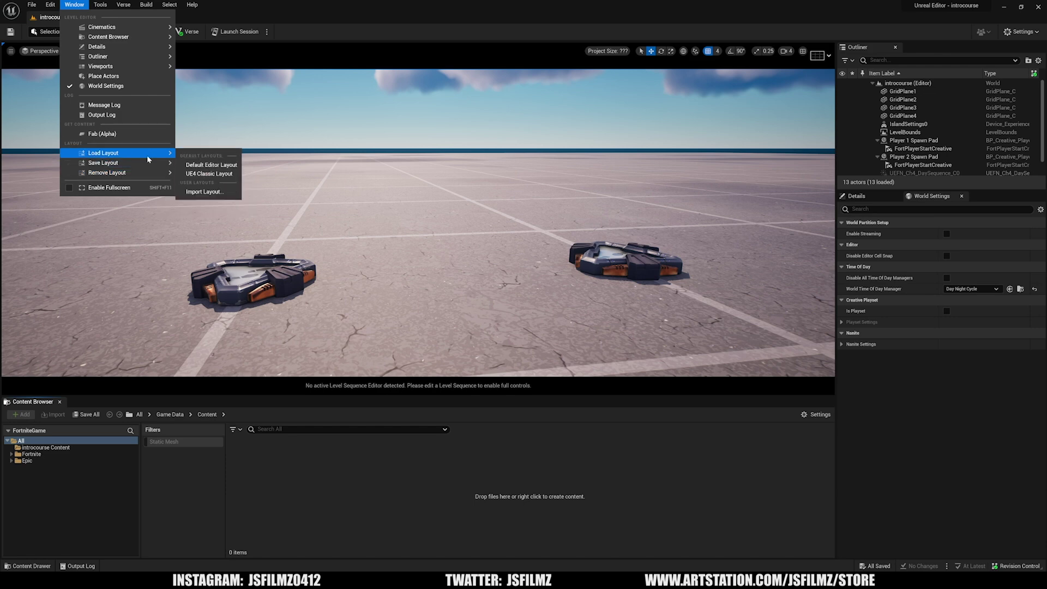
mouse_move(105, 8)
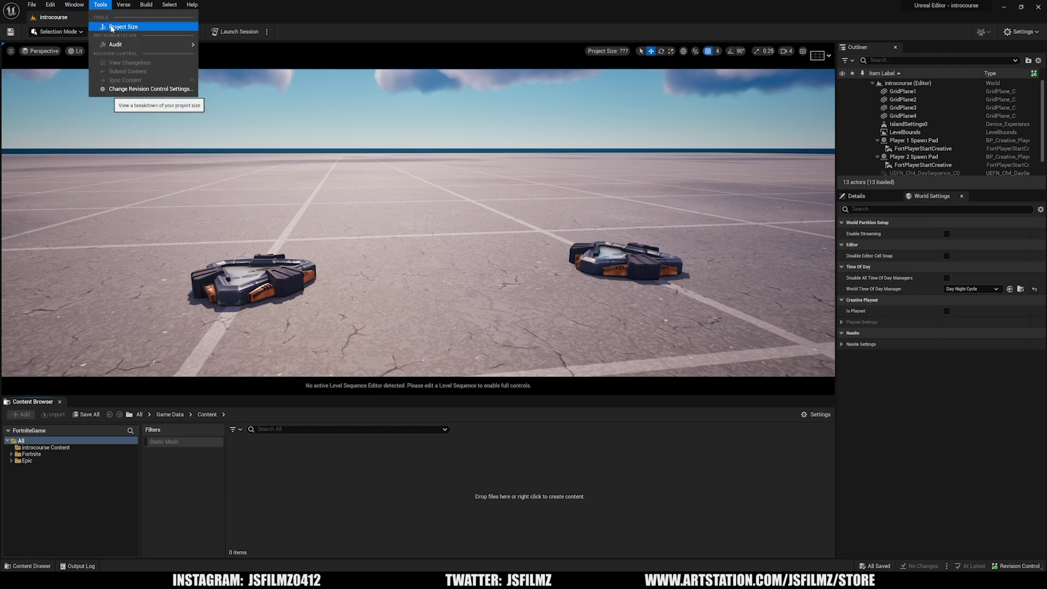
click(122, 26)
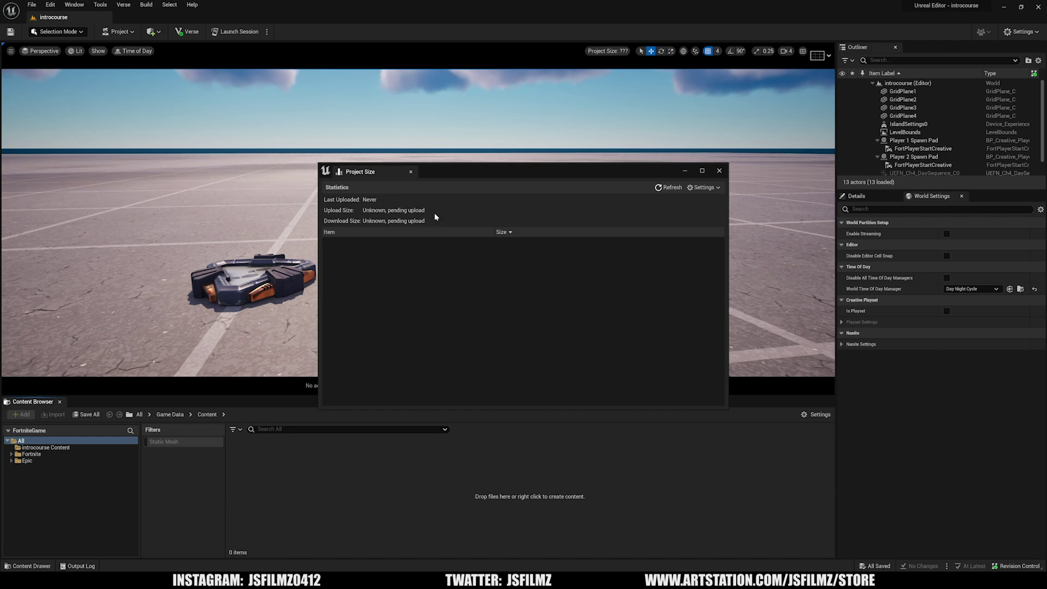
click(411, 172)
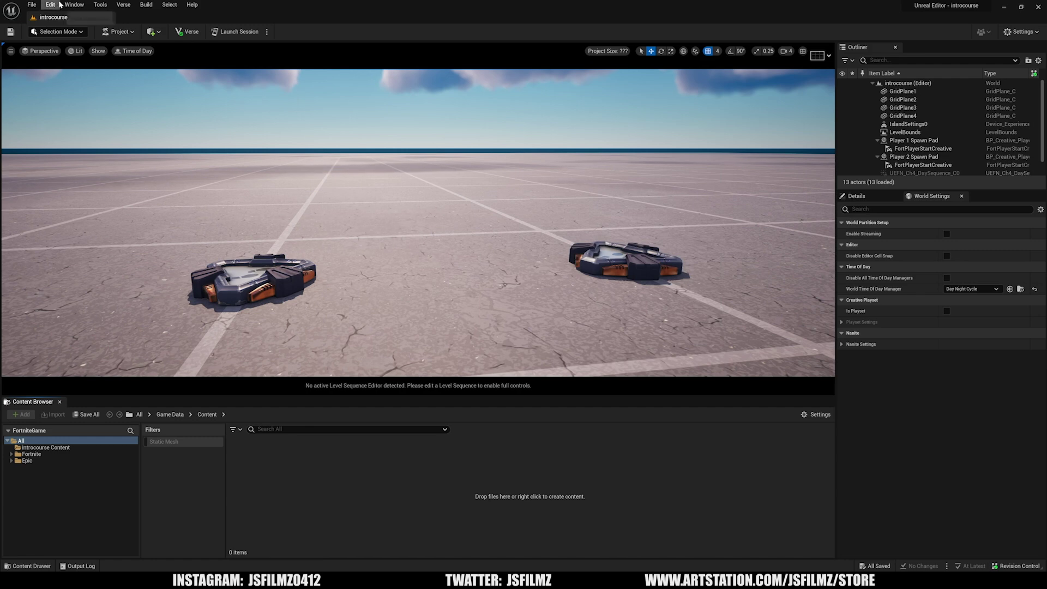
Step: Open the level's Statistics audit, enlarge its window and adjust the columns to examine the primitive stats
click(99, 5)
mouse_move(127, 45)
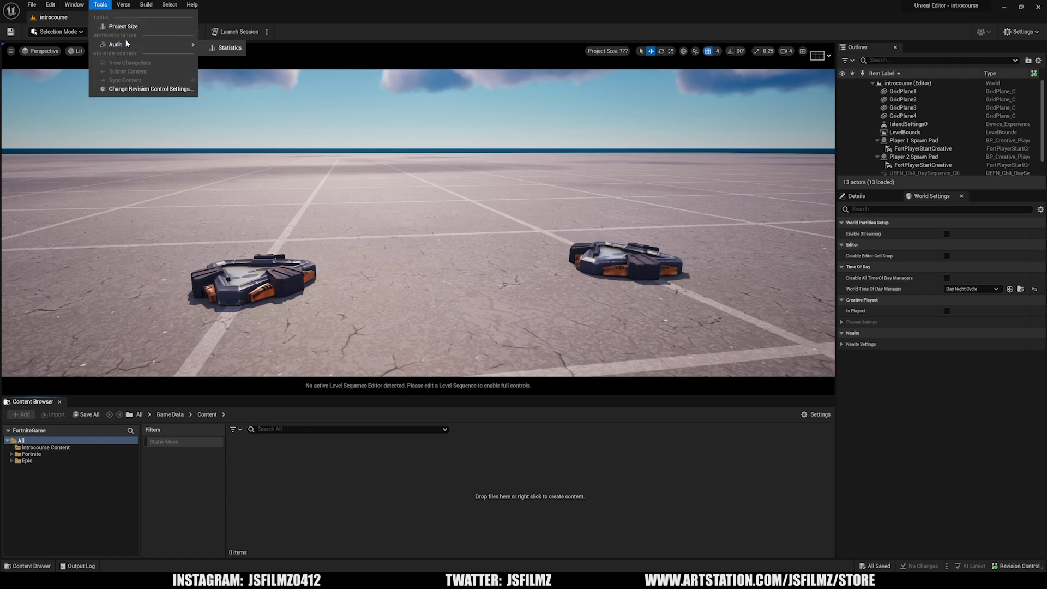
click(219, 48)
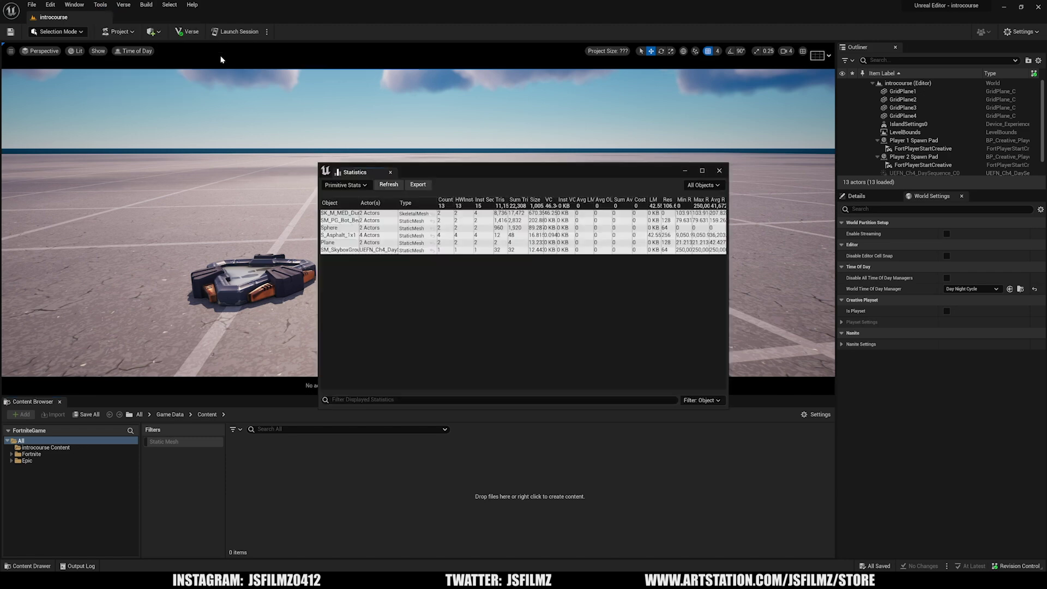
drag(460, 173, 399, 168)
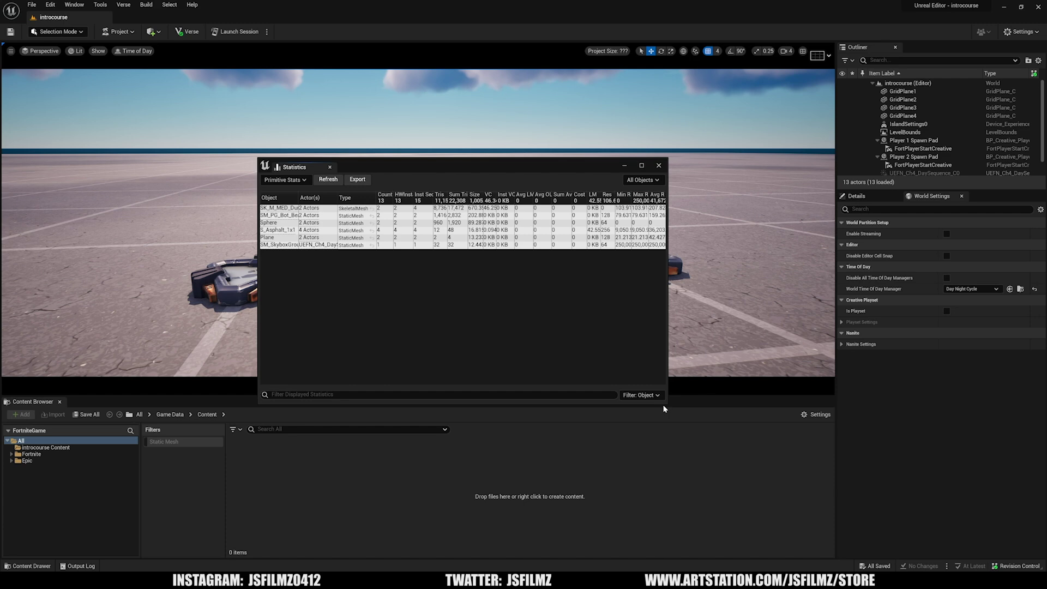
drag(664, 404, 772, 488)
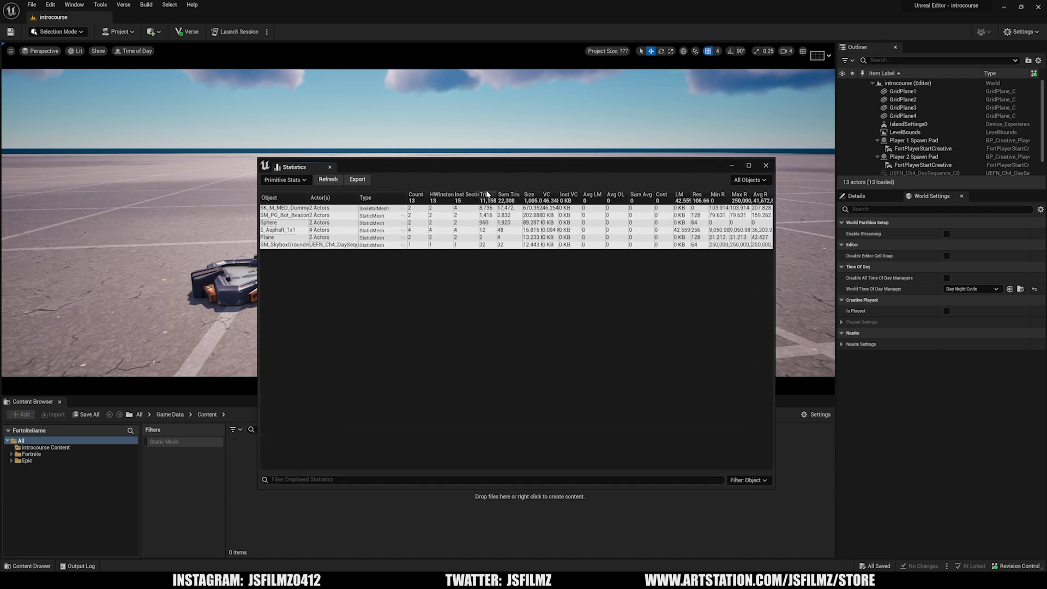
drag(408, 196, 389, 196)
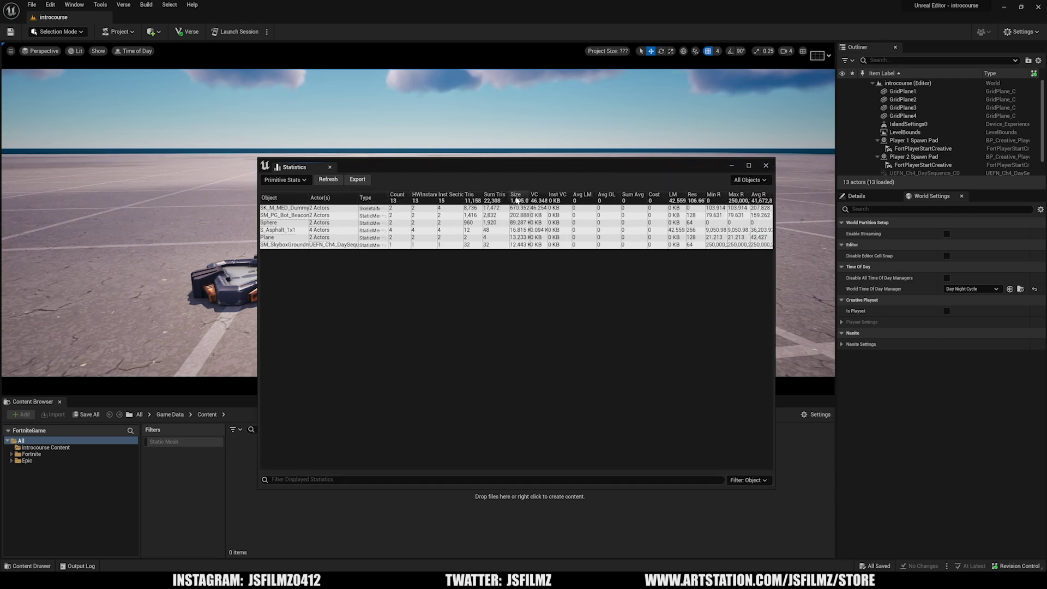
drag(509, 195, 548, 195)
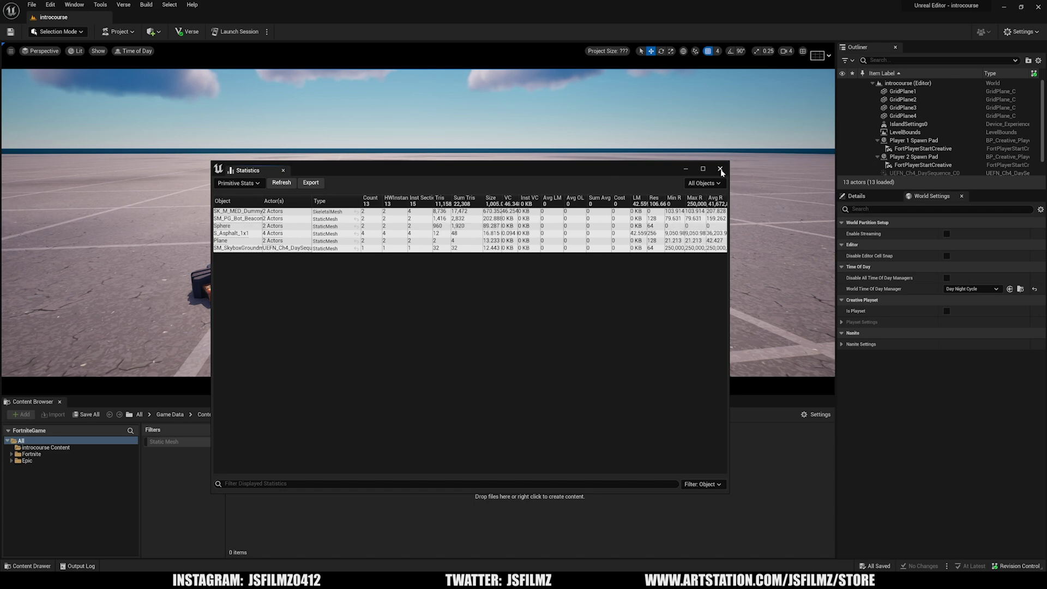
Step: View the revision control settings and close them without changing anything
click(107, 6)
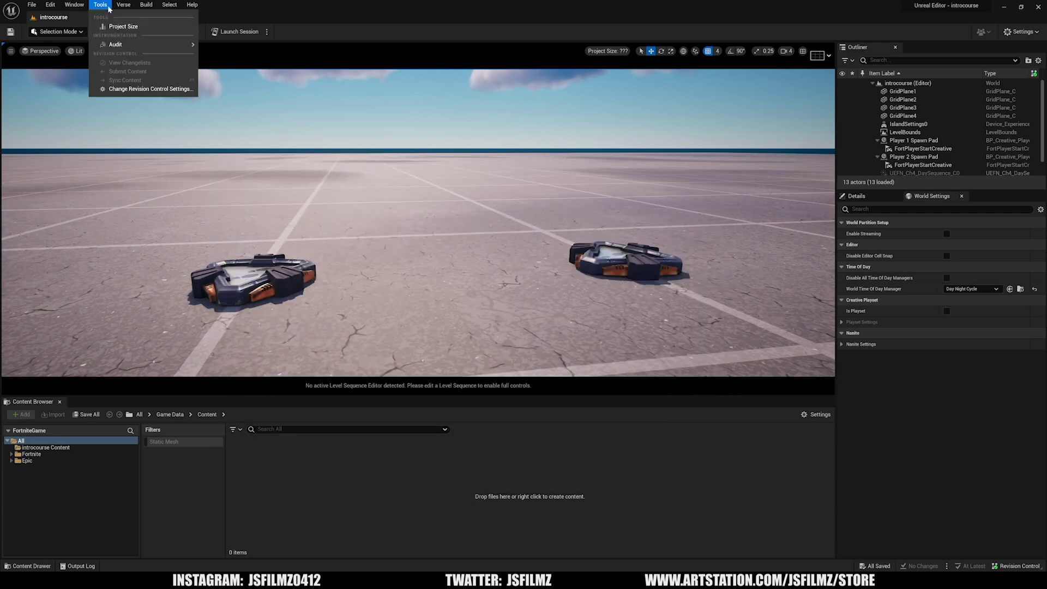
click(145, 89)
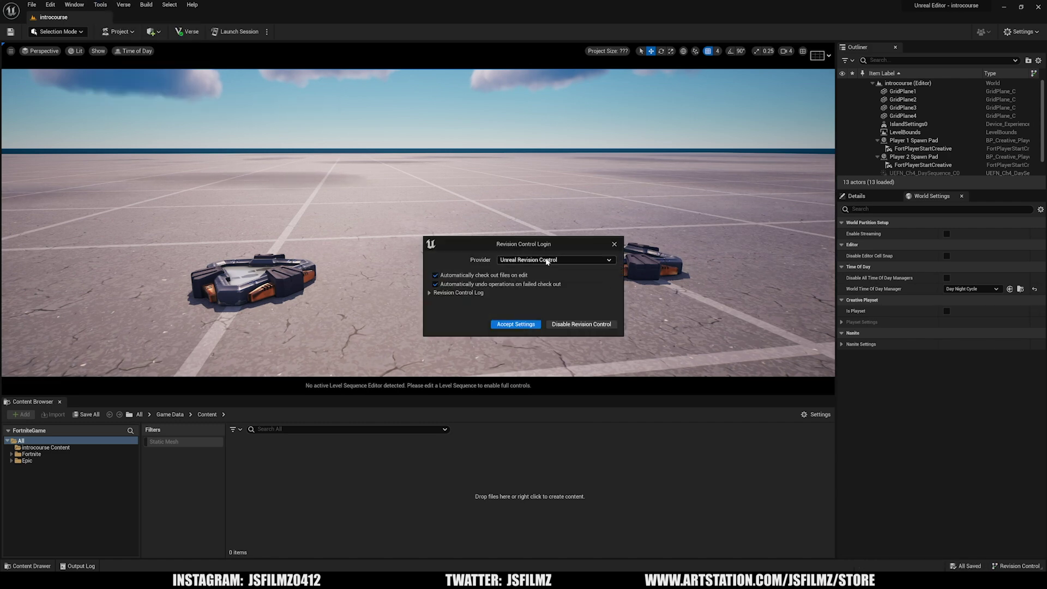
right_drag(482, 185, 482, 184)
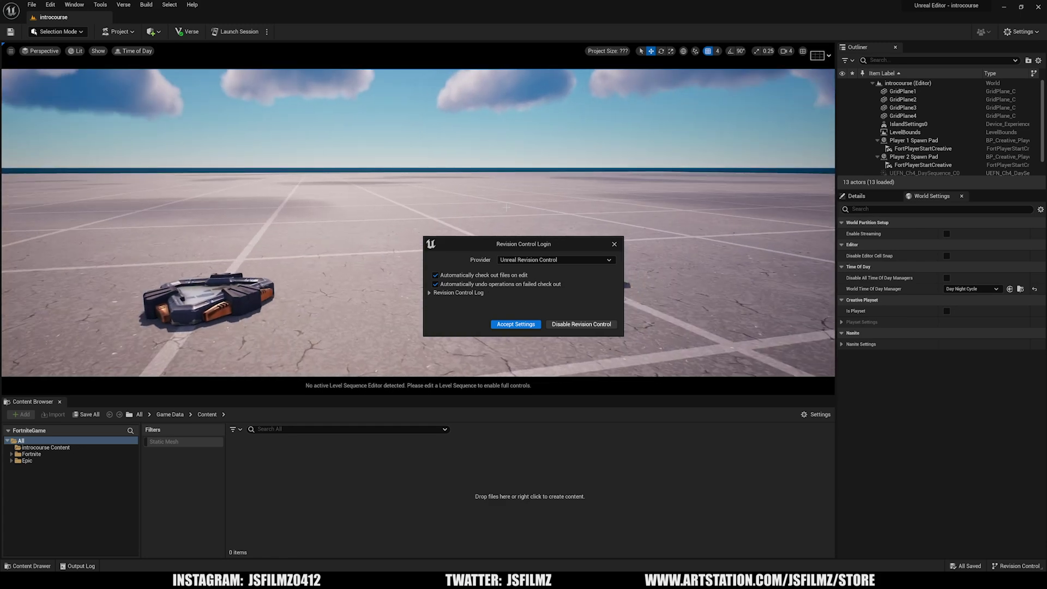
click(614, 243)
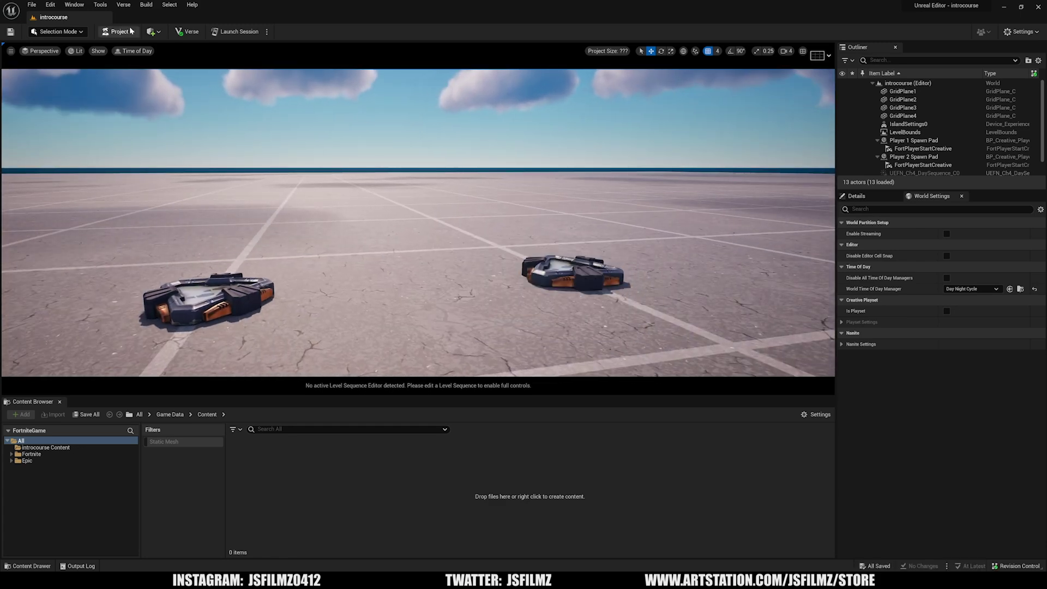
Step: Look over the available Verse commands and the Build commands for the level
click(124, 5)
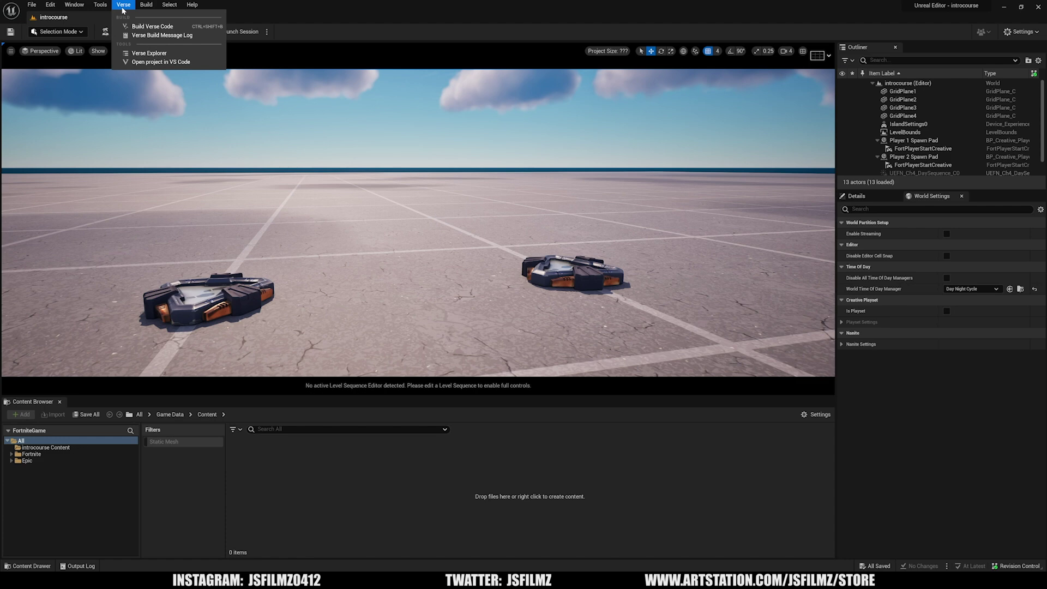
click(126, 6)
click(146, 5)
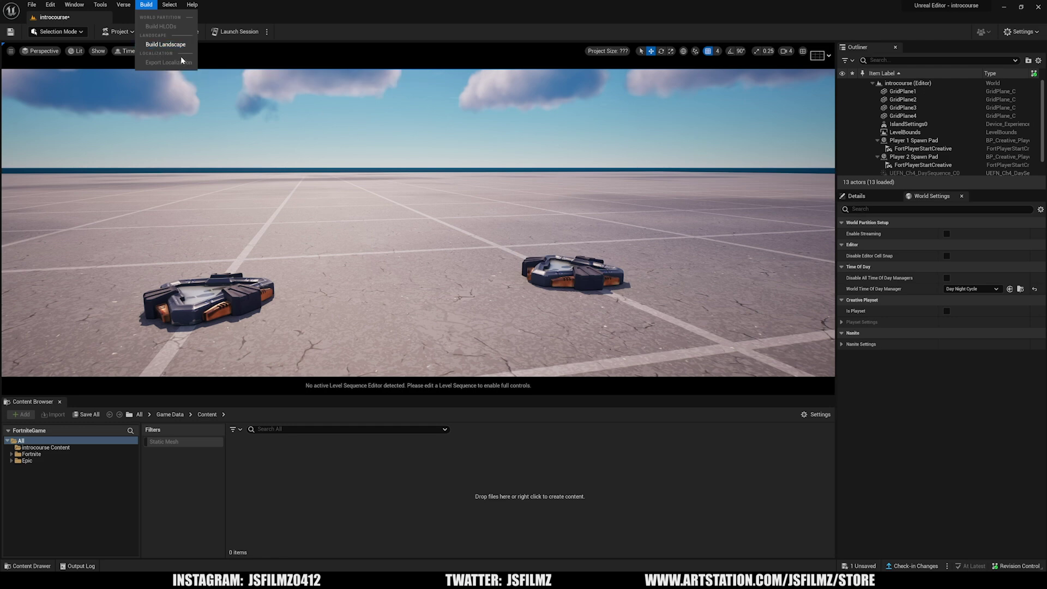
Step: Review the level selection commands and select all lights in the level
click(169, 5)
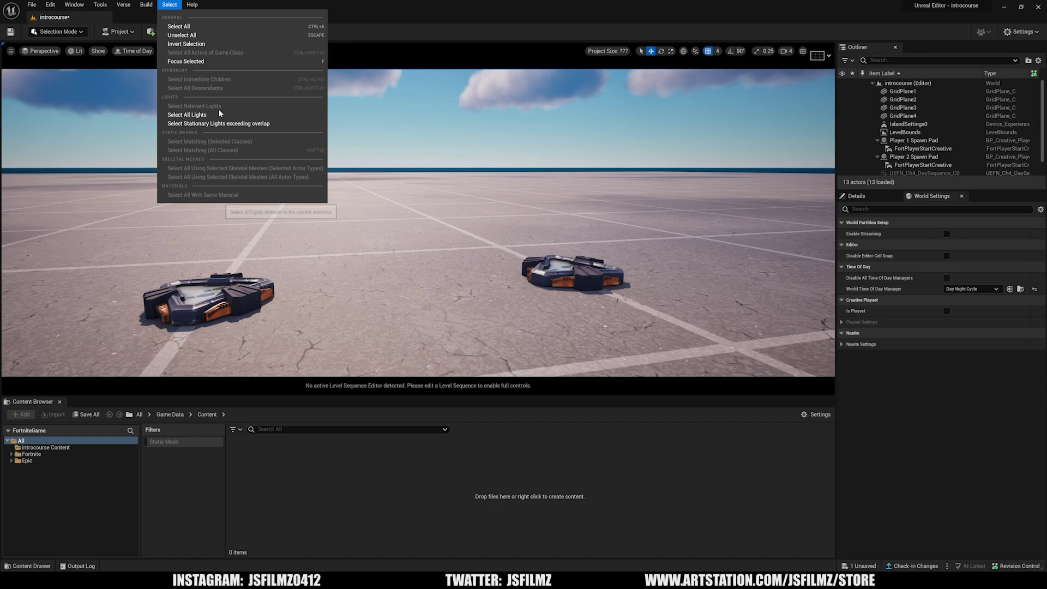
click(187, 115)
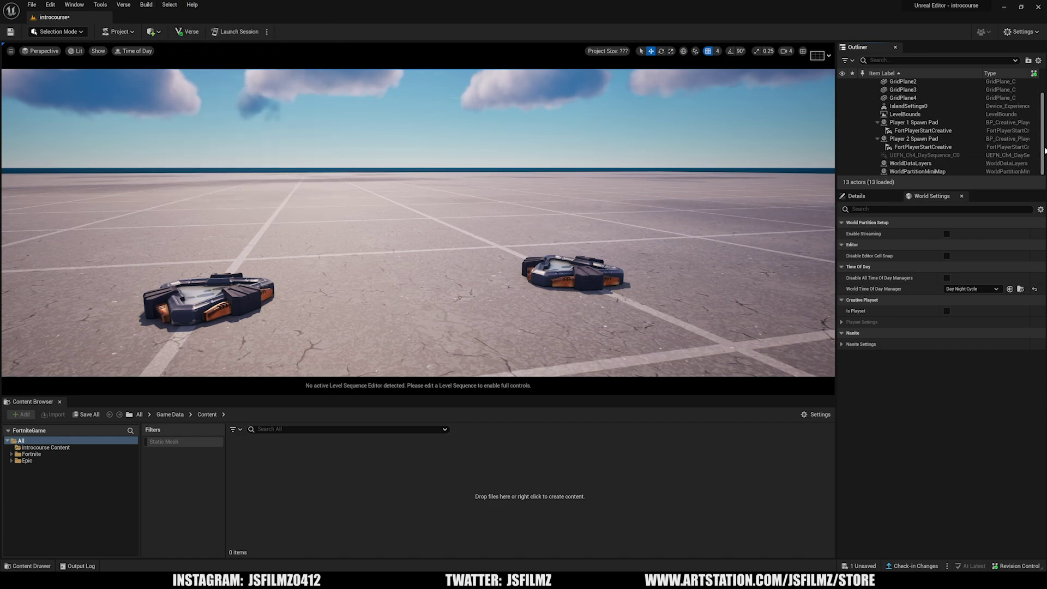
right_drag(545, 367, 552, 335)
right_drag(608, 156, 616, 202)
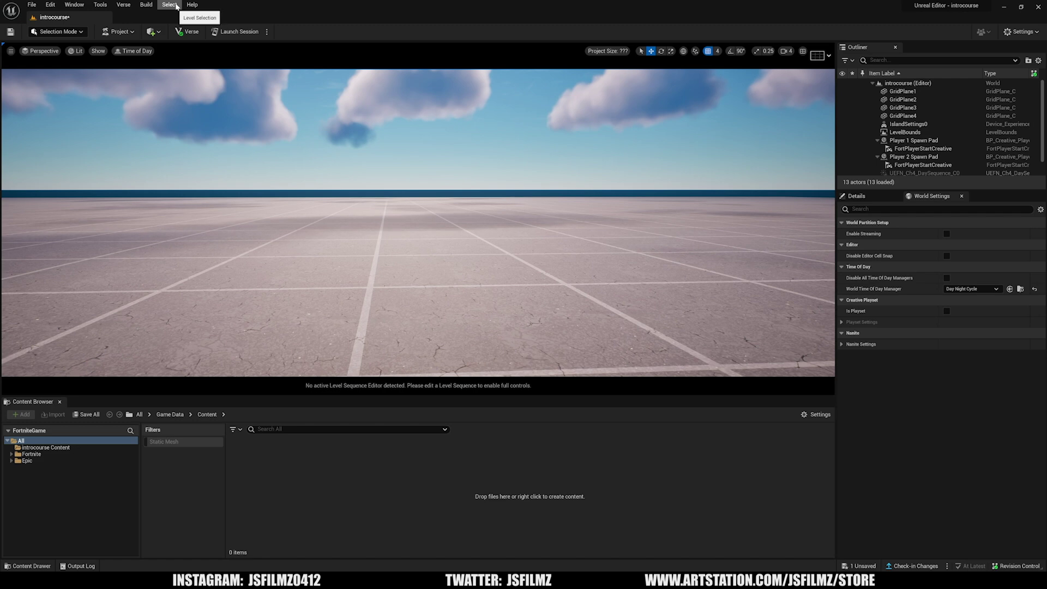
Step: Look over the help resources, and view the About Unreal Editor version information before closing it
click(169, 5)
mouse_move(188, 9)
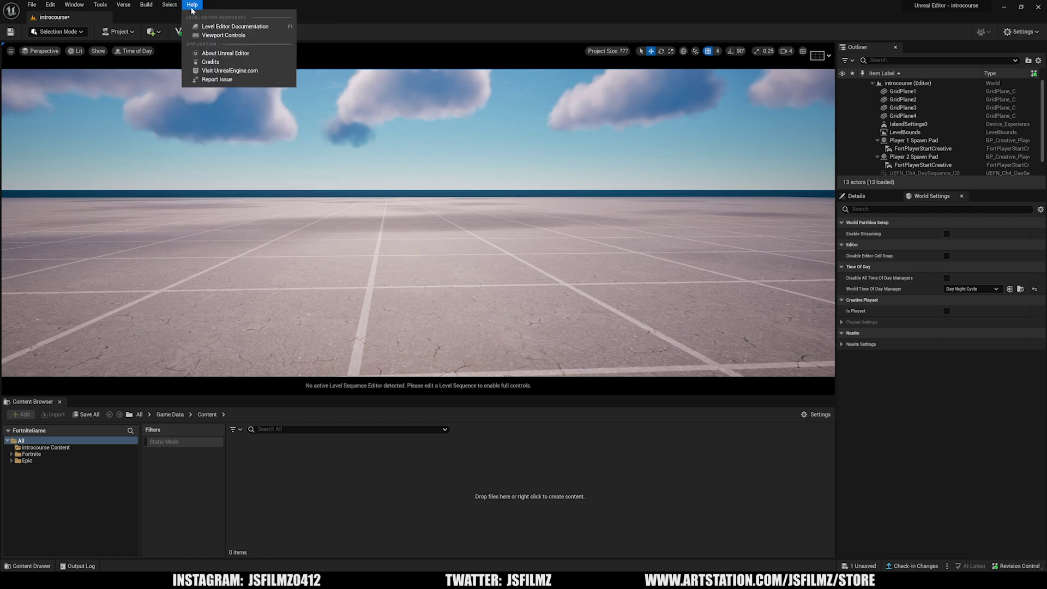
click(225, 53)
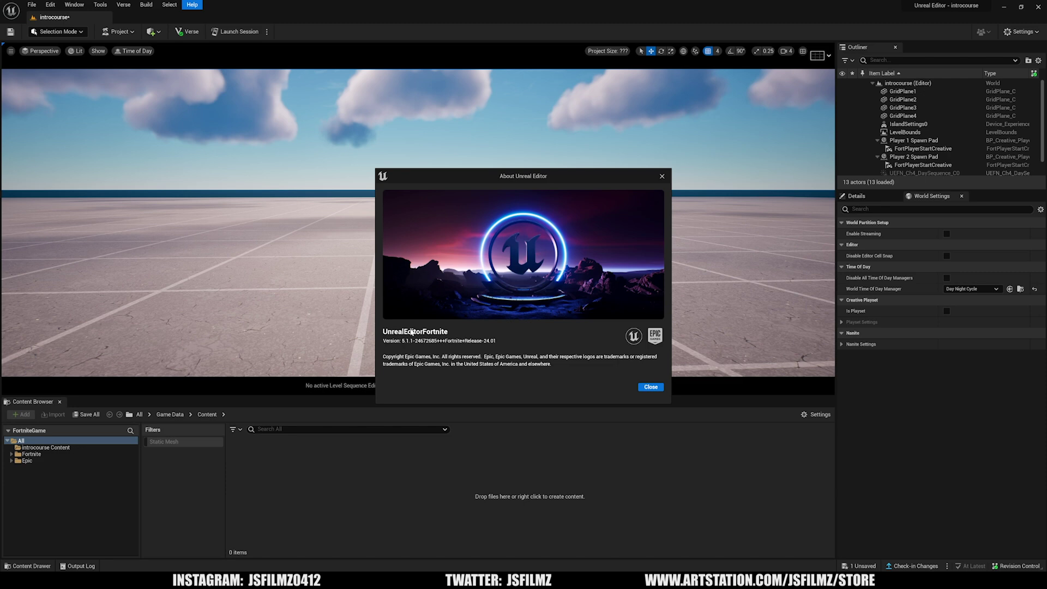
click(662, 176)
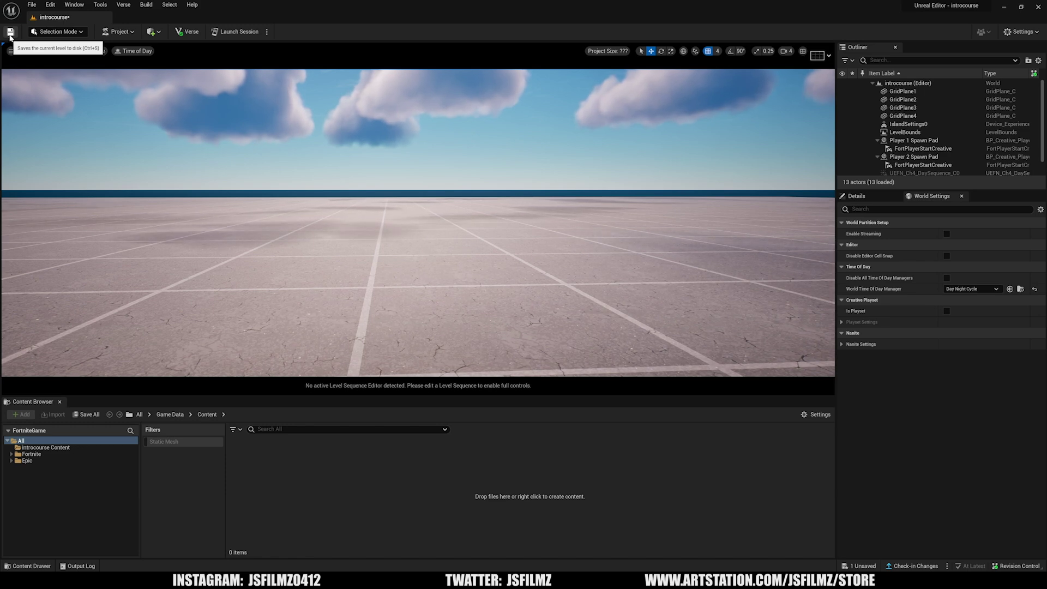
Step: Look over the editor modes and project commands, and view the Project Settings before closing them
click(80, 32)
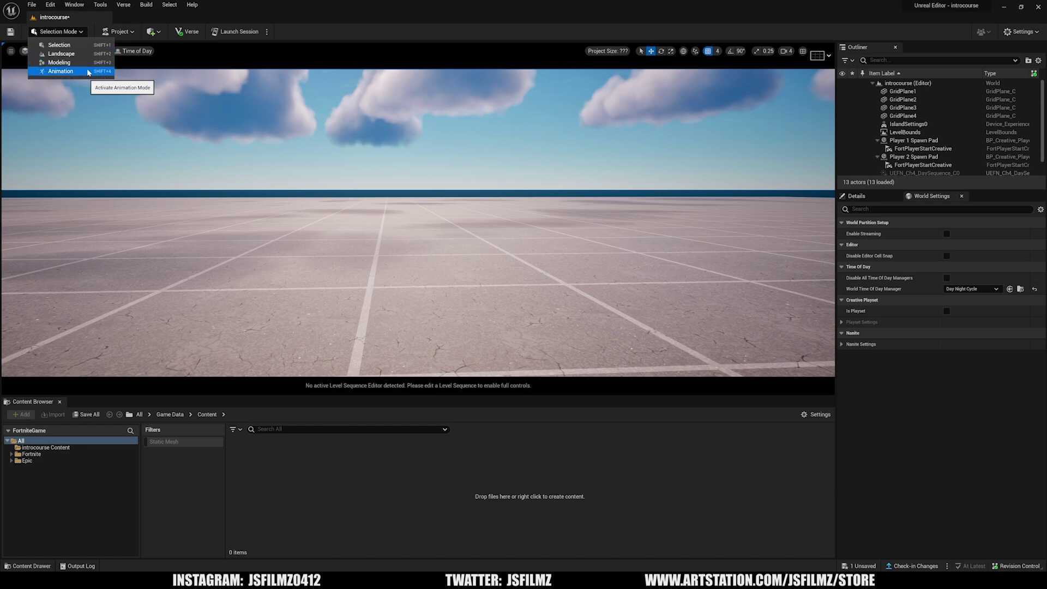
click(166, 51)
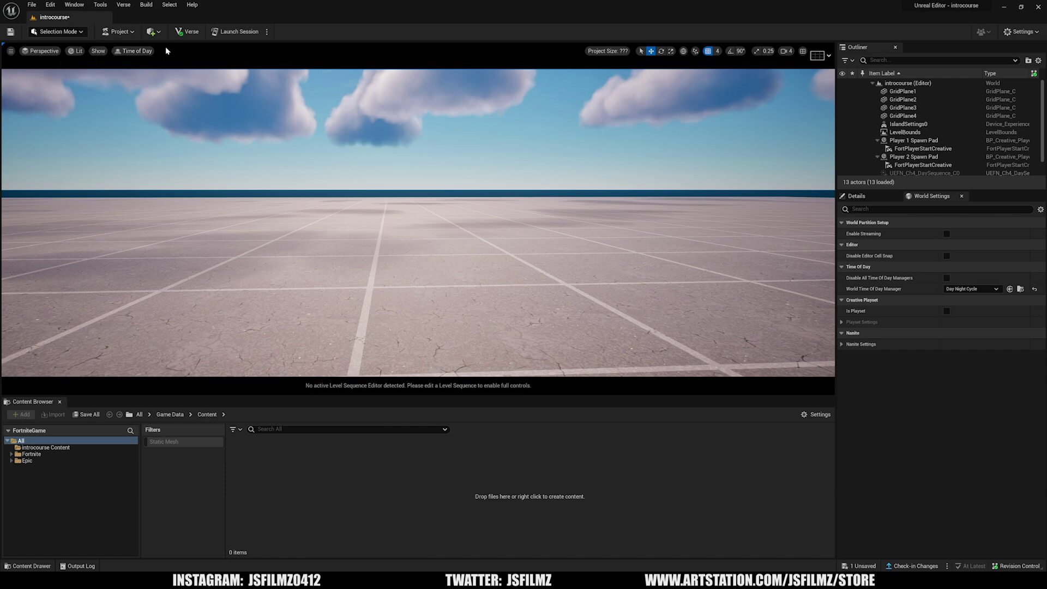
click(132, 34)
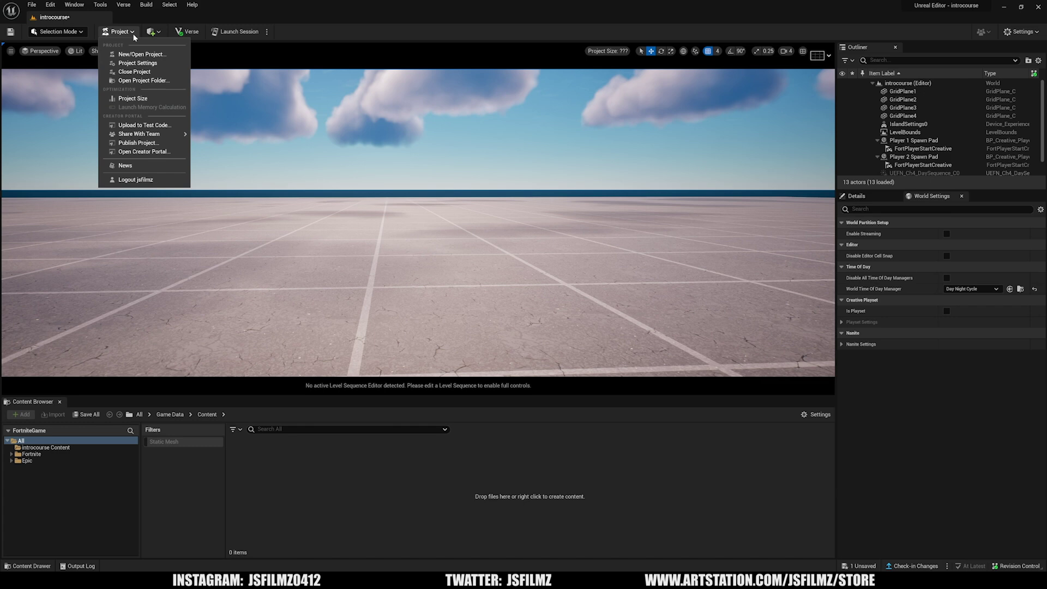
click(137, 63)
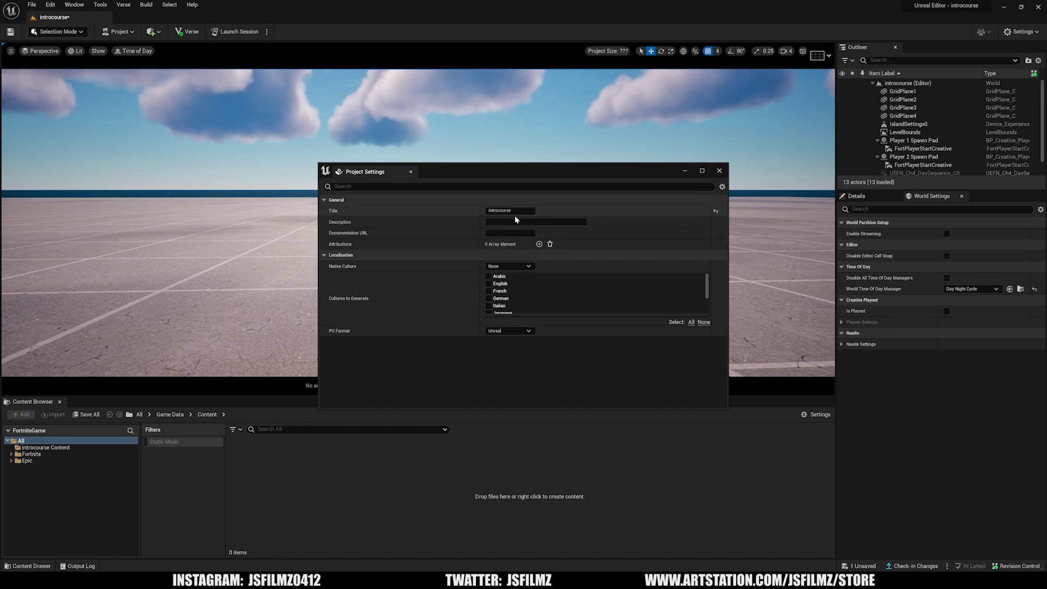
click(719, 171)
click(118, 32)
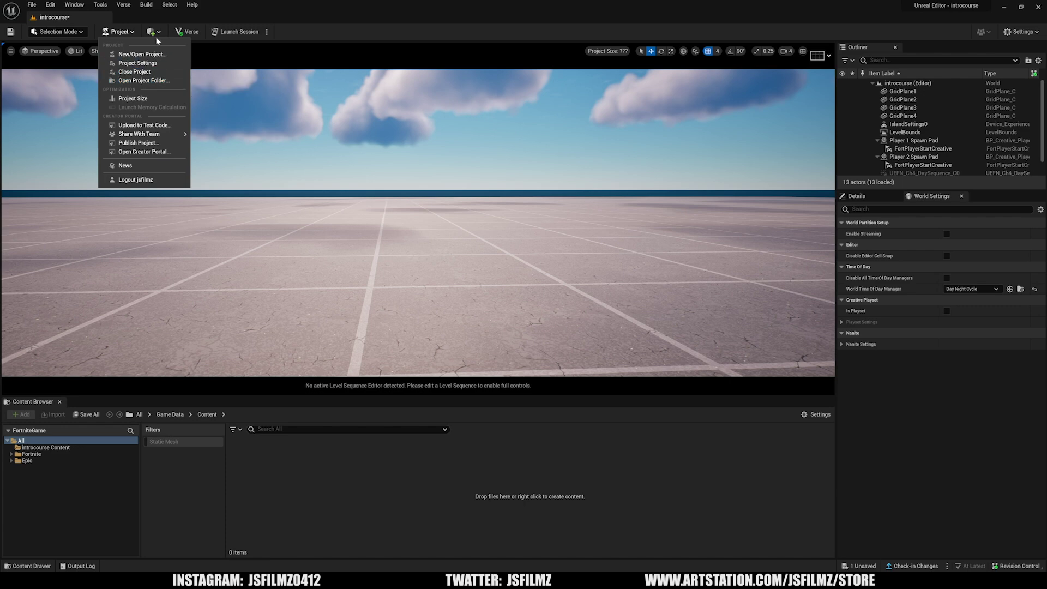
click(132, 31)
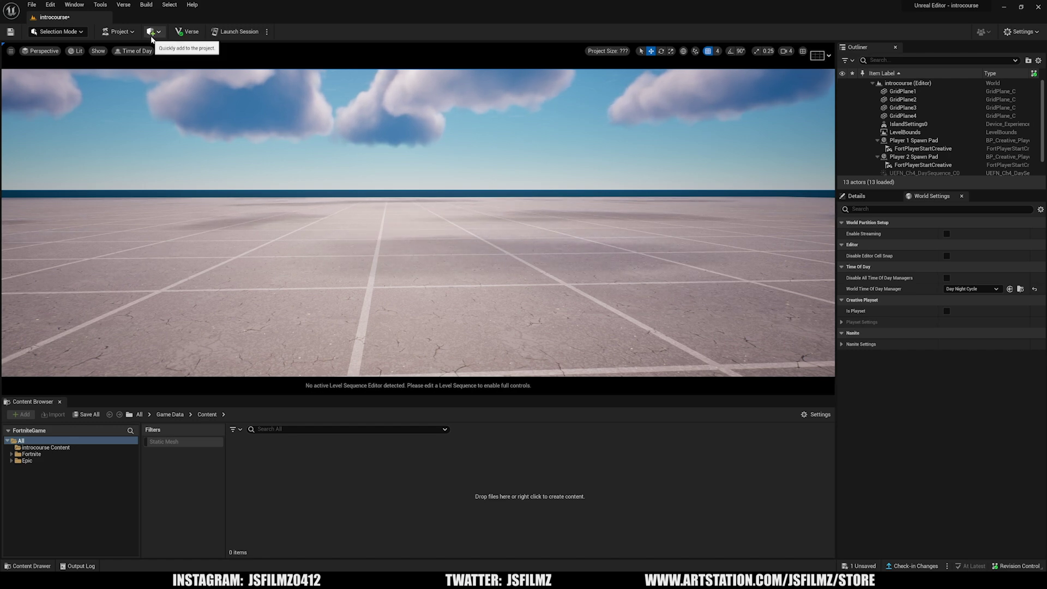
Step: Compare the quick-add actor categories with the Place Actors panel, and close that panel
click(156, 34)
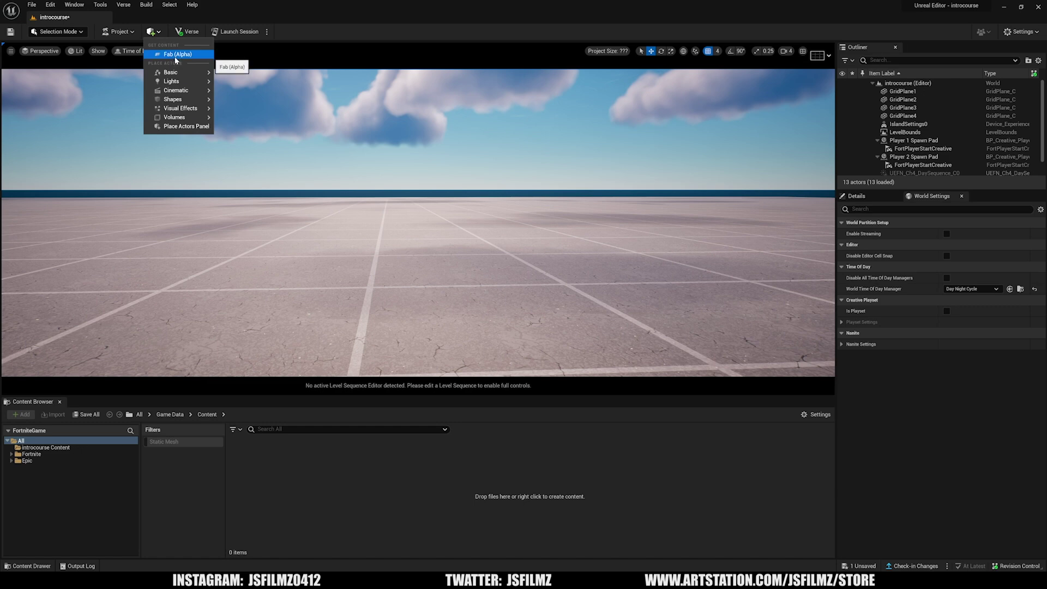
mouse_move(175, 72)
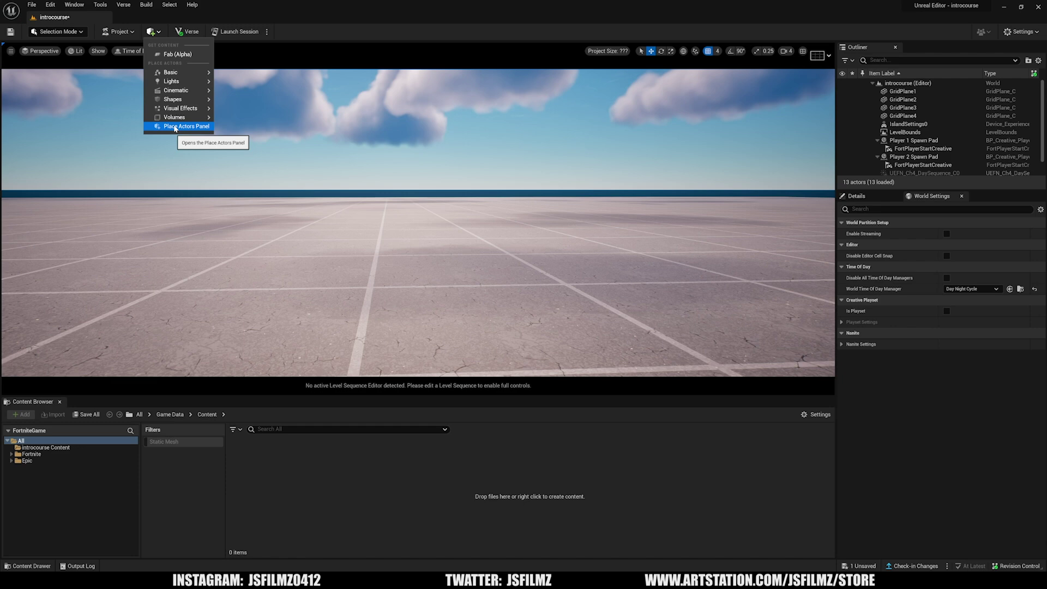
click(175, 127)
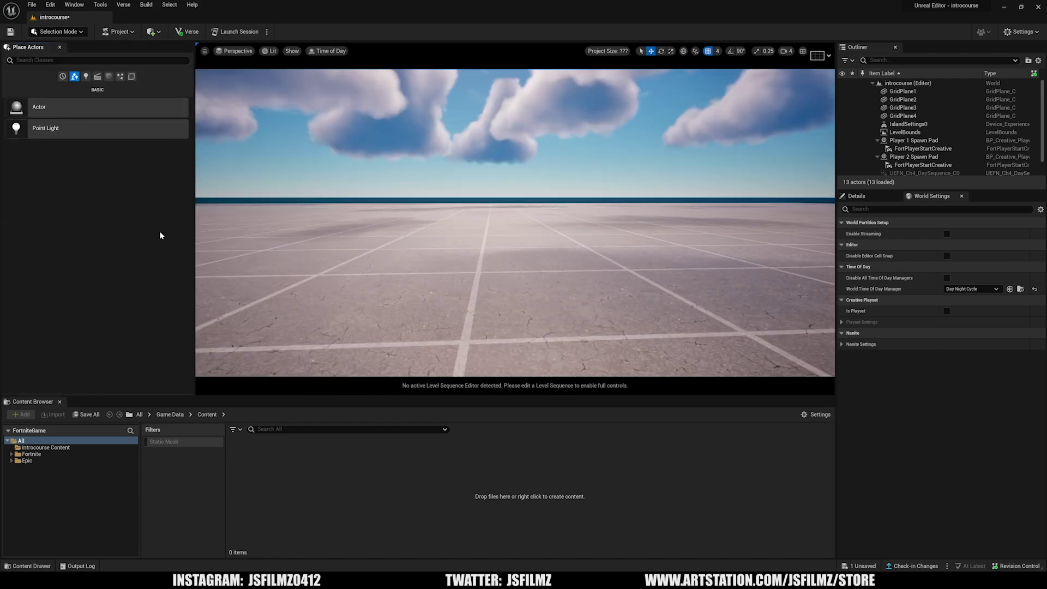
click(153, 32)
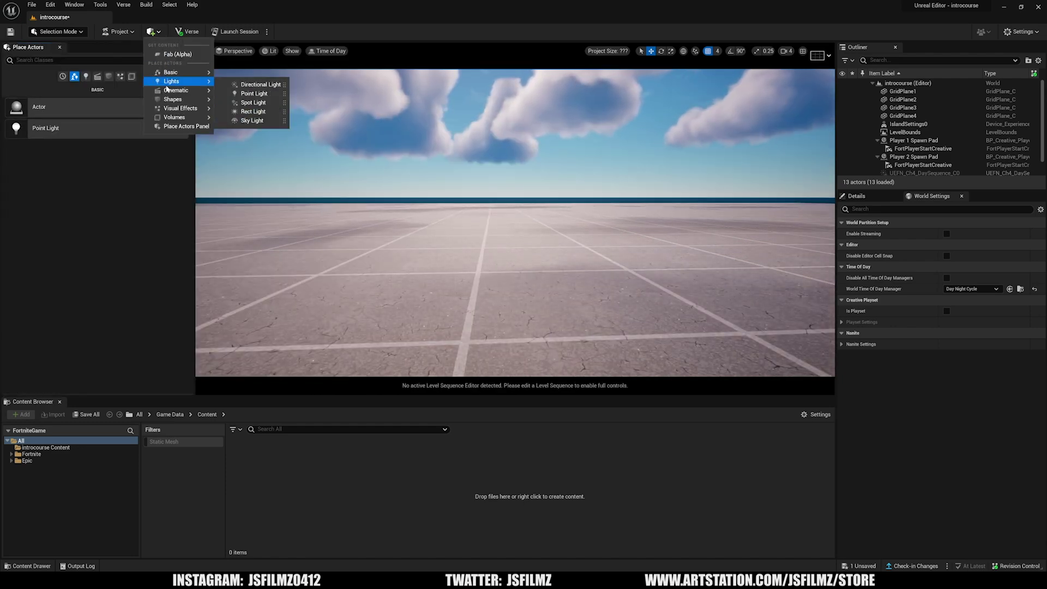
click(107, 231)
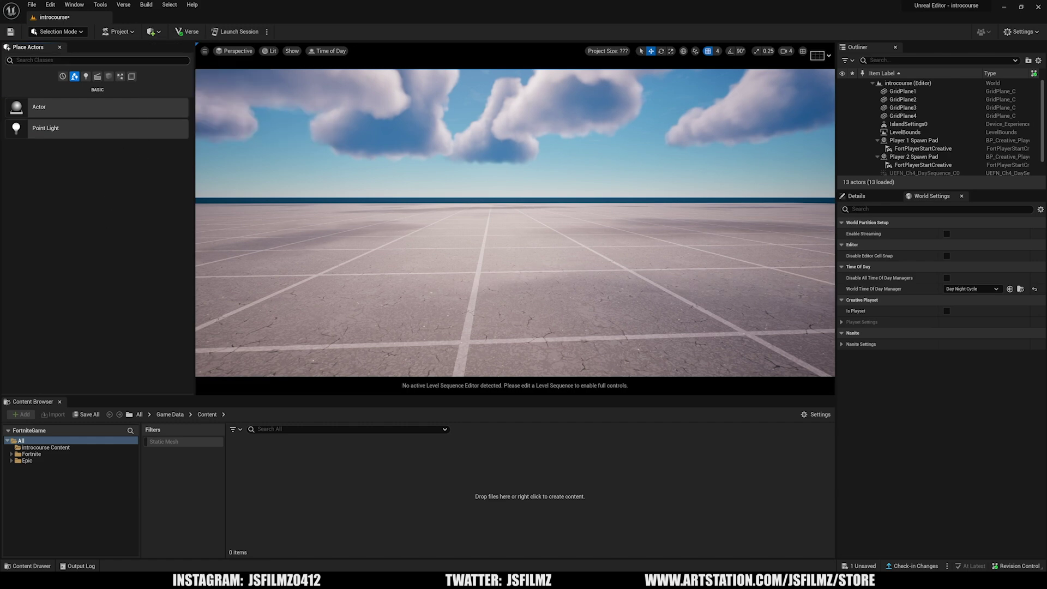
click(60, 47)
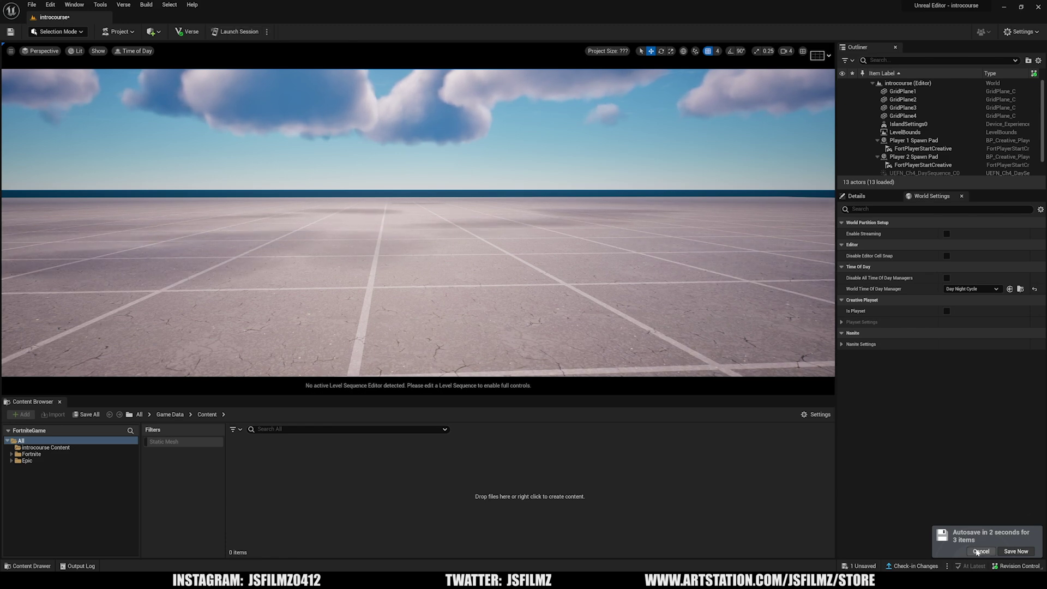
Step: Review the session launch options and the editor's selection, Engine Scalability and Preview Rendering Level settings
click(266, 31)
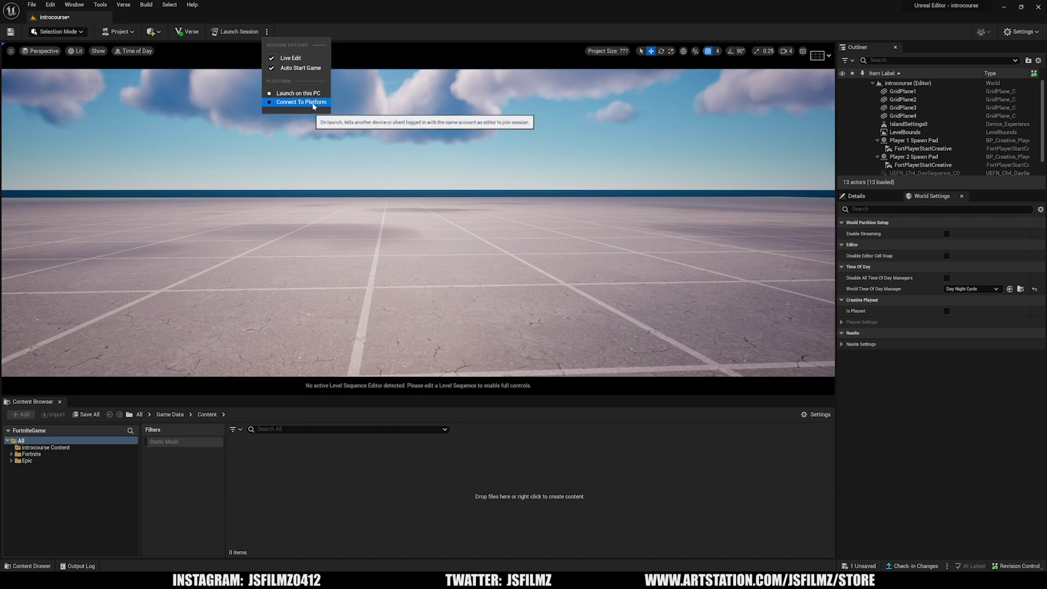
click(385, 32)
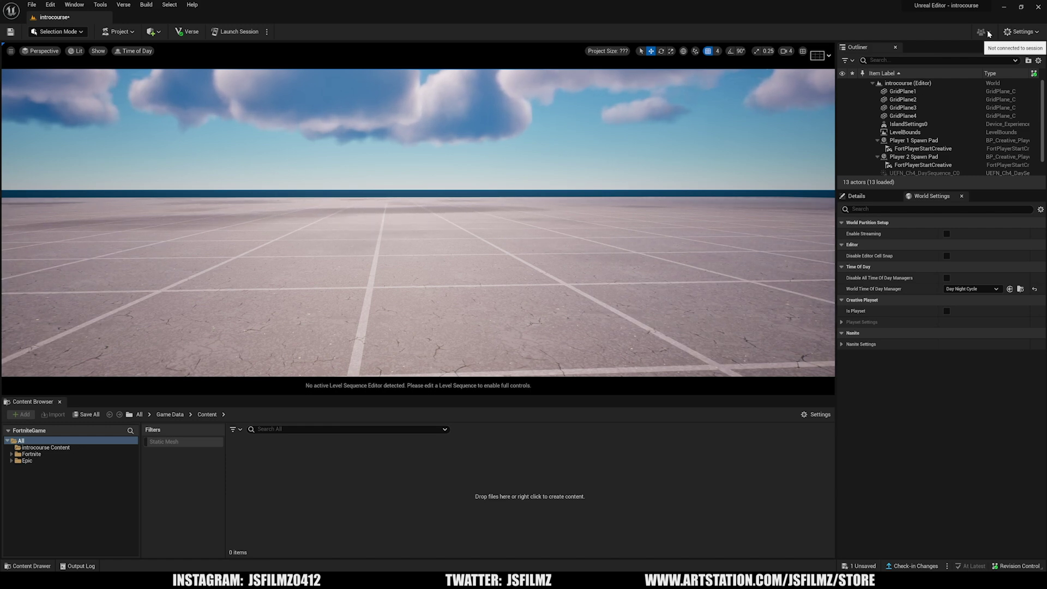
click(1021, 32)
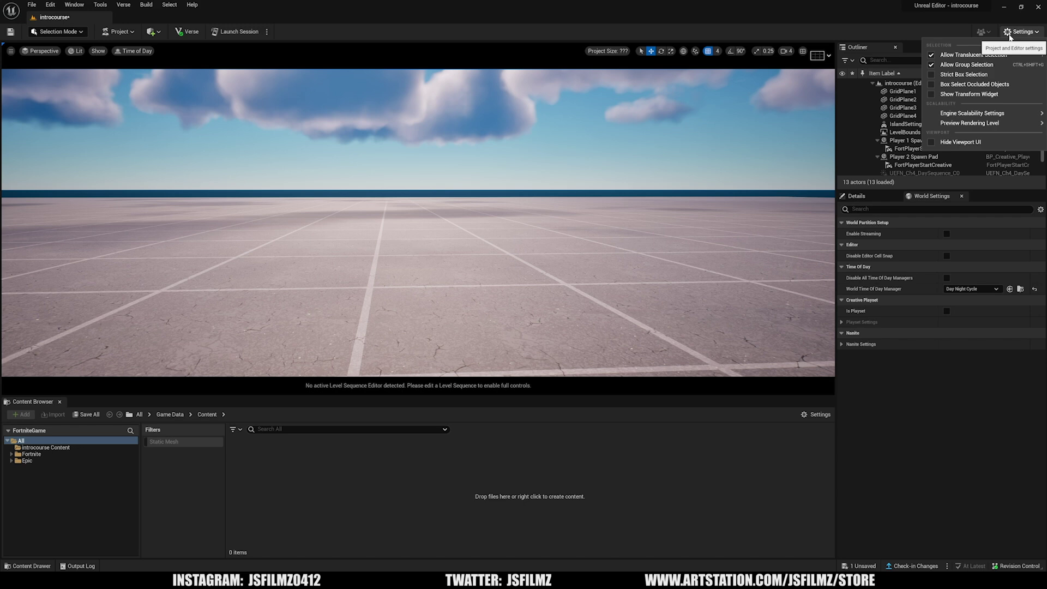
mouse_move(974, 114)
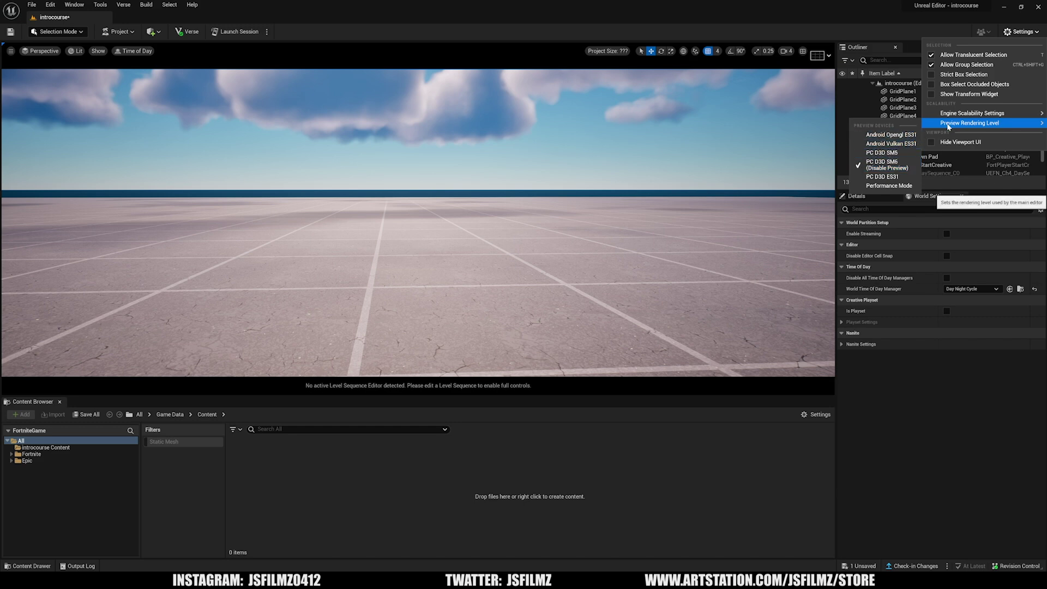
key(Escape)
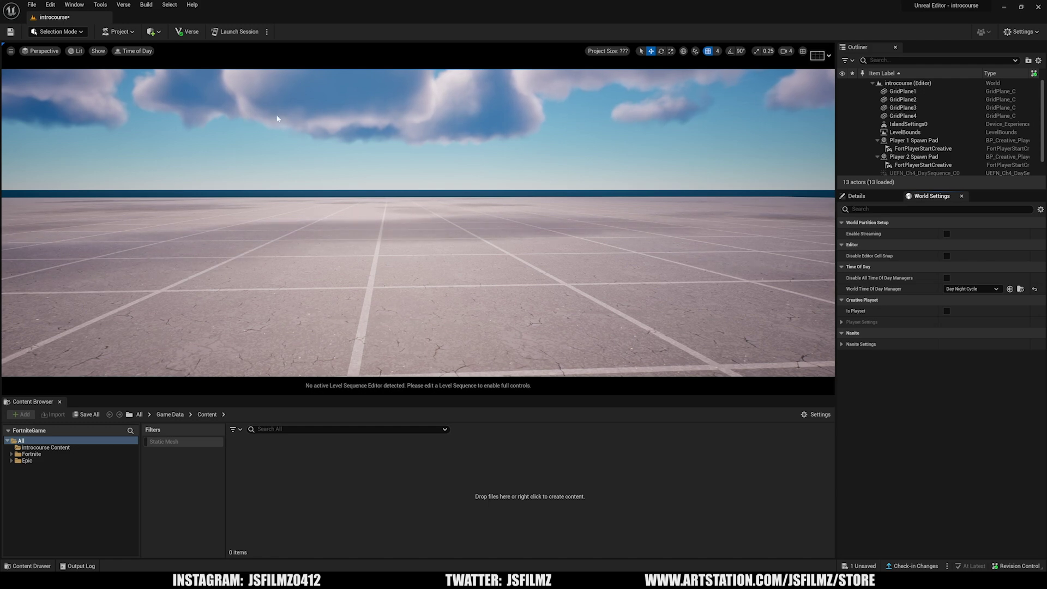
Step: Turn on the frame rate display in the perspective viewport and look around the scene
click(9, 52)
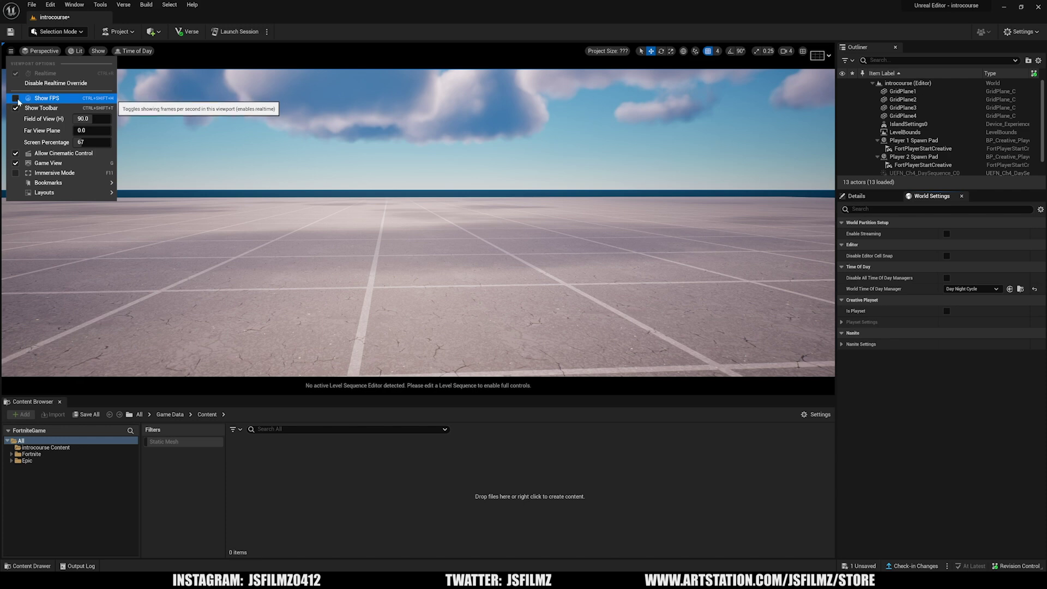
click(53, 99)
click(619, 112)
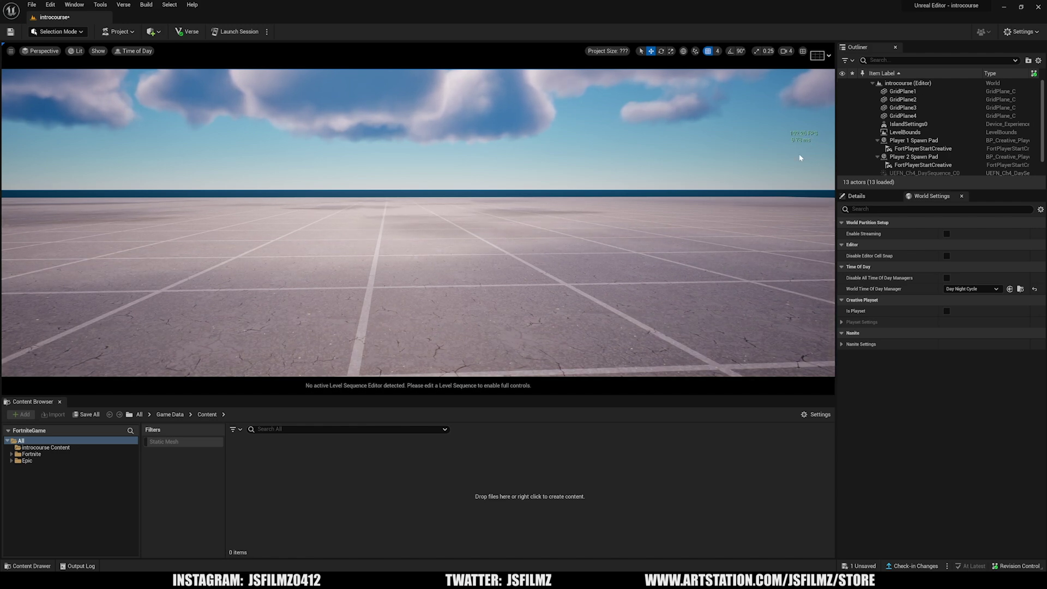
right_drag(798, 154, 785, 133)
Step: Review the Engine Scalability quality levels and close the settings
click(1023, 32)
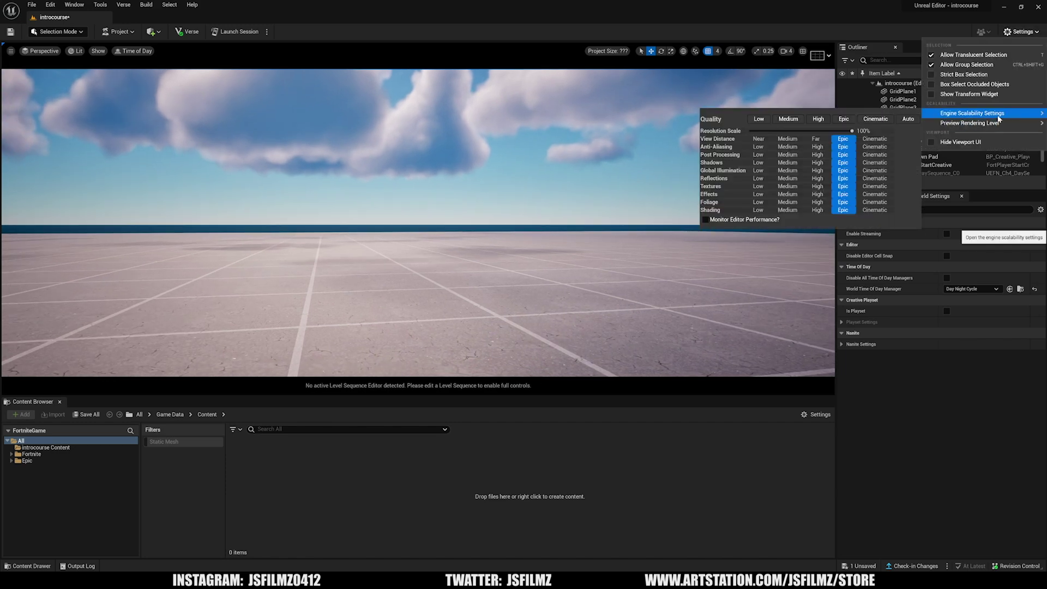
mouse_move(1013, 112)
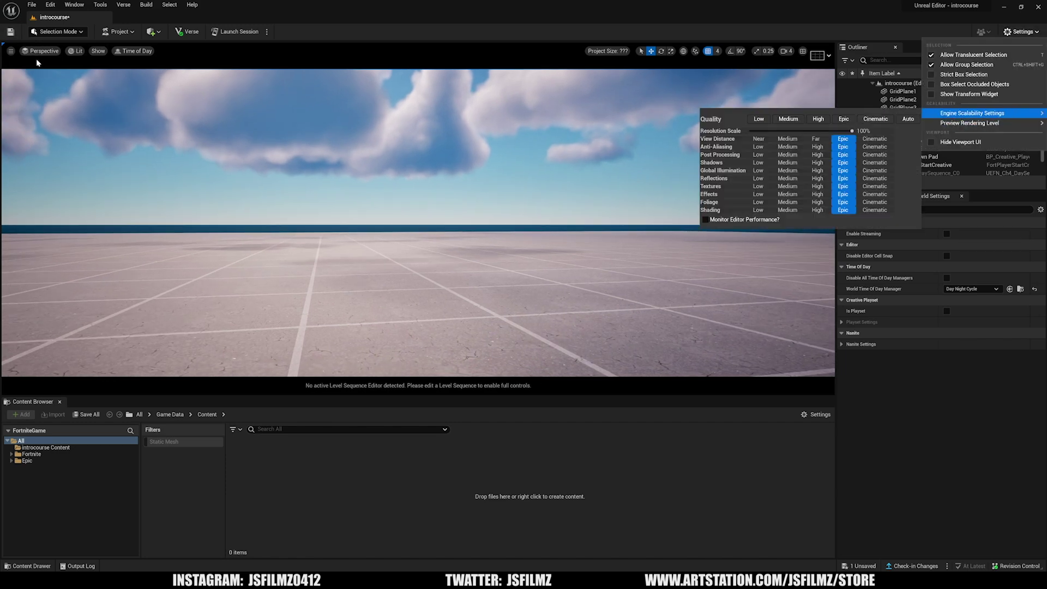
click(15, 59)
Step: Hide the viewport toolbar and show it again
click(11, 52)
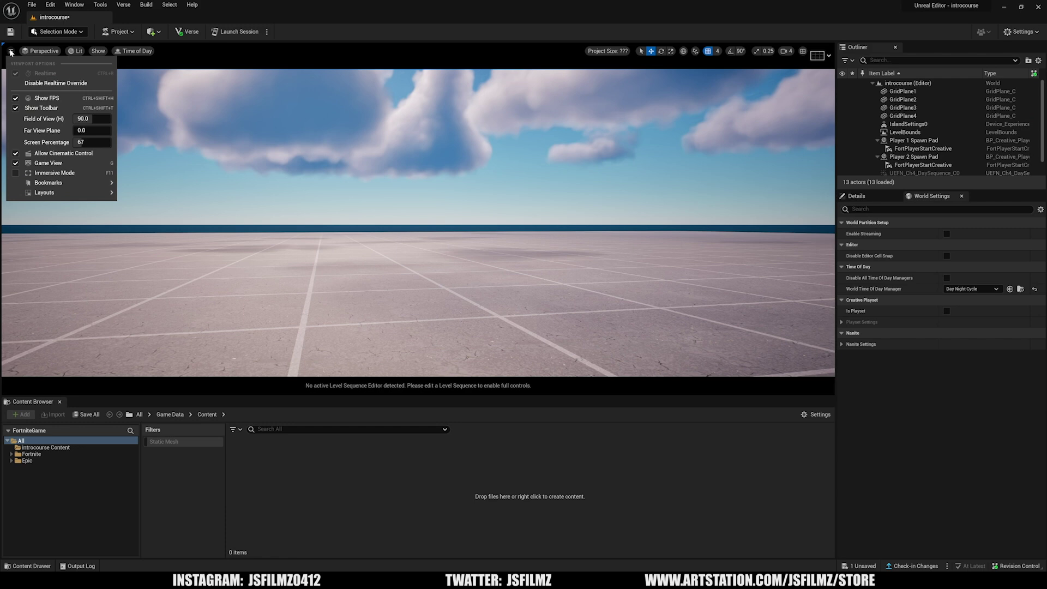
click(16, 109)
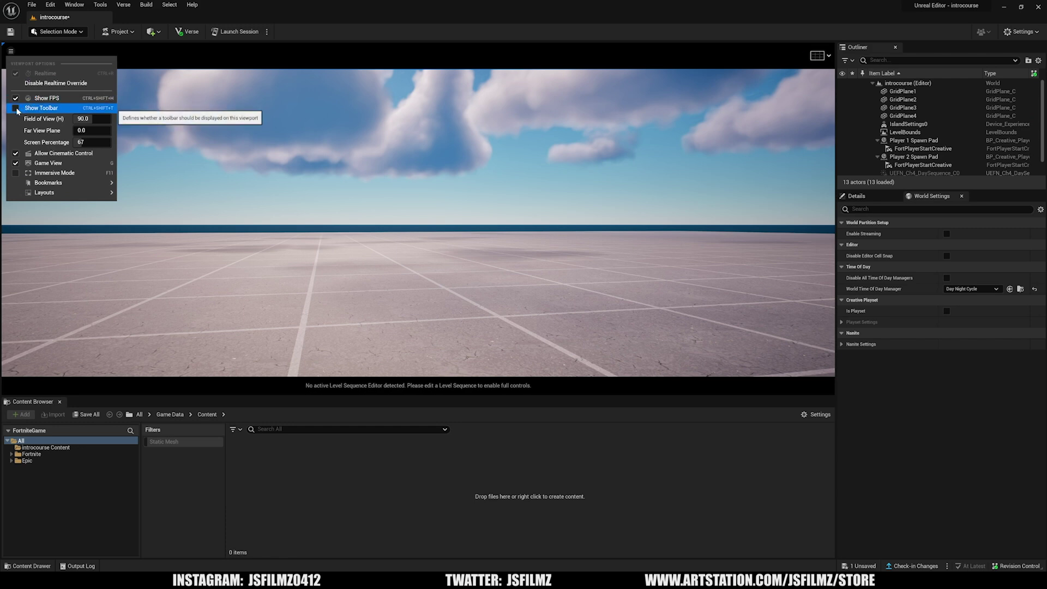
click(16, 109)
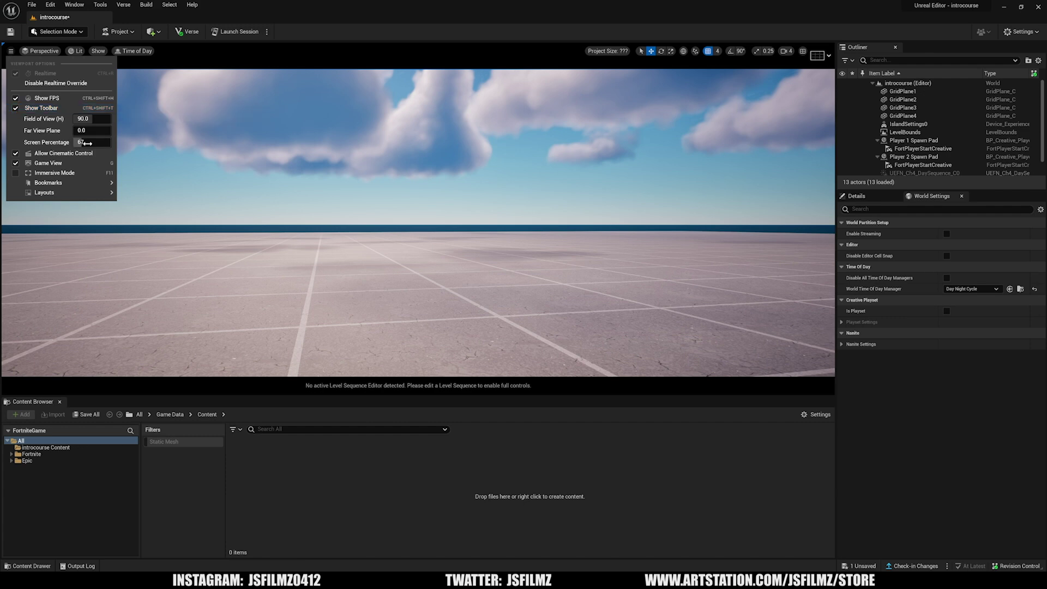
Step: Try a viewport screen percentage of 100 and move the camera to a spawn pad
click(87, 142)
text(100)
right_drag(348, 215, 382, 256)
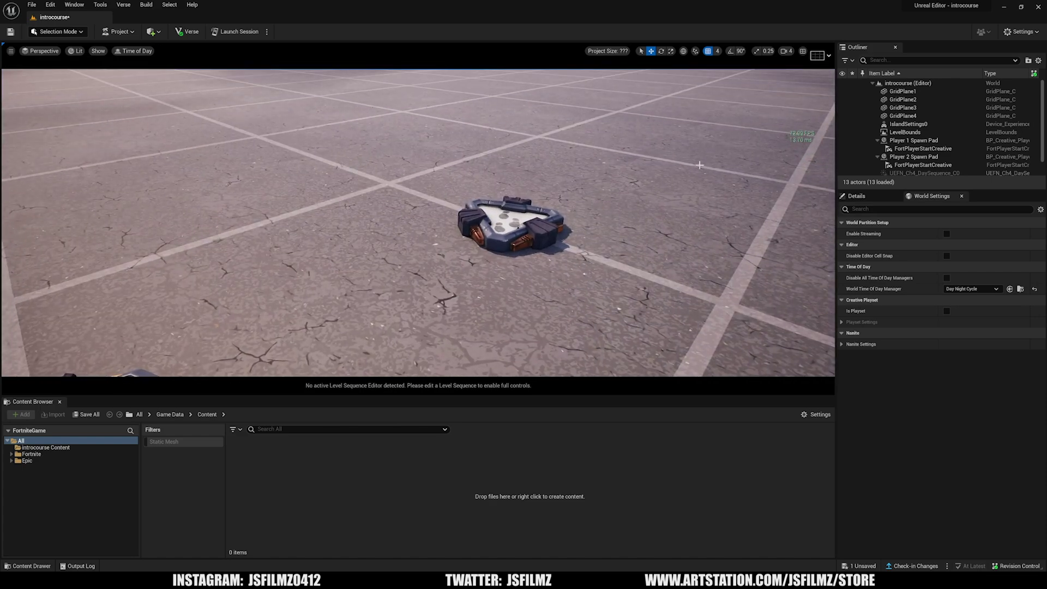
Step: Try a viewport screen percentage of 200 and check the image around the spawn pads
click(10, 50)
drag(74, 143, 77, 145)
click(83, 142)
text(200)
key(Return)
right_drag(612, 129, 744, 171)
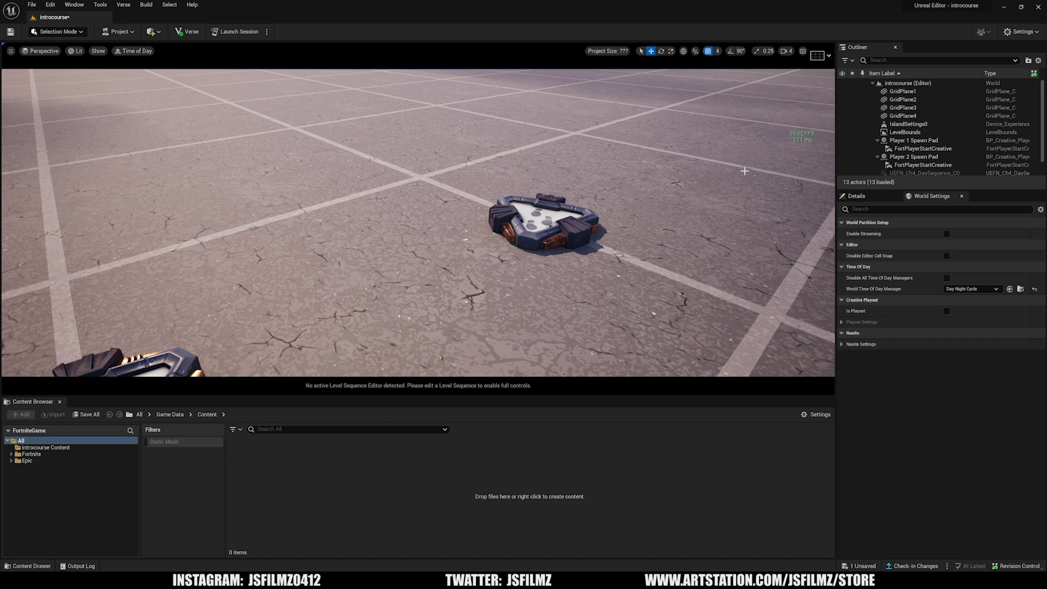
Step: Split the viewport into two side-by-side panes and switch the Top pane to Perspective
click(11, 51)
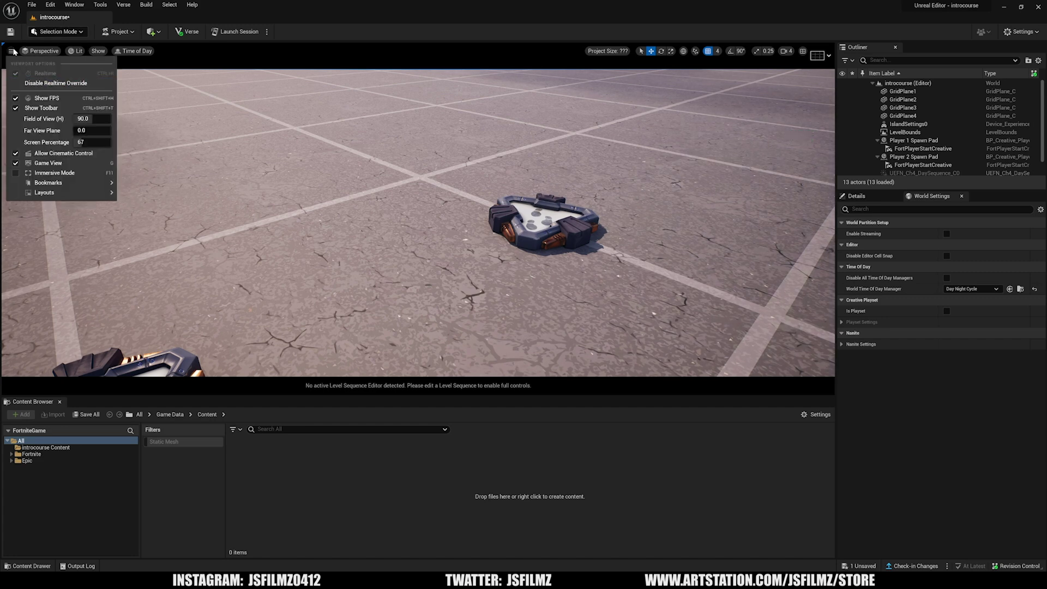
mouse_move(47, 195)
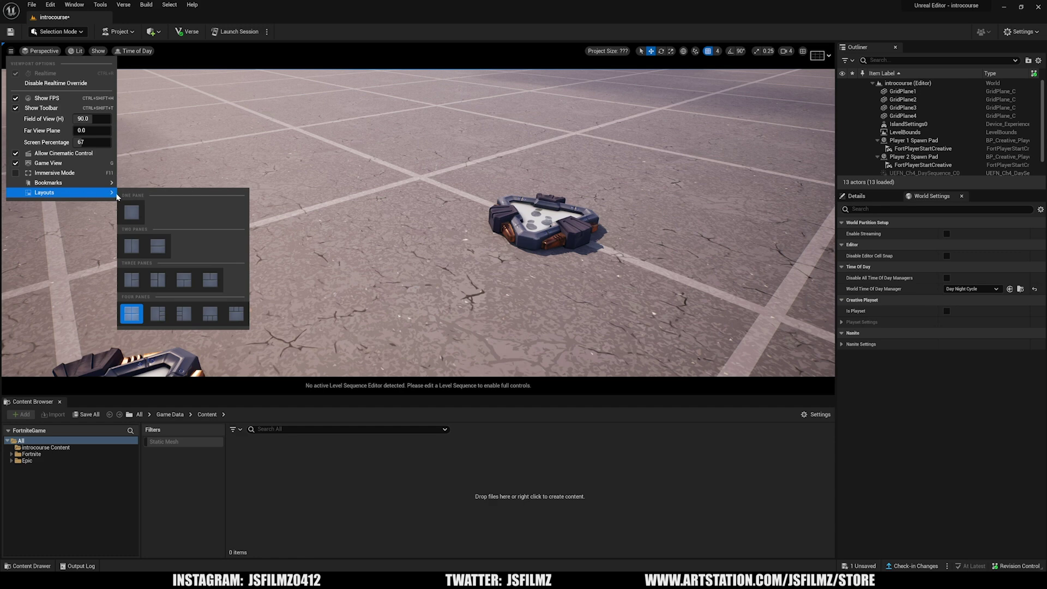
click(131, 246)
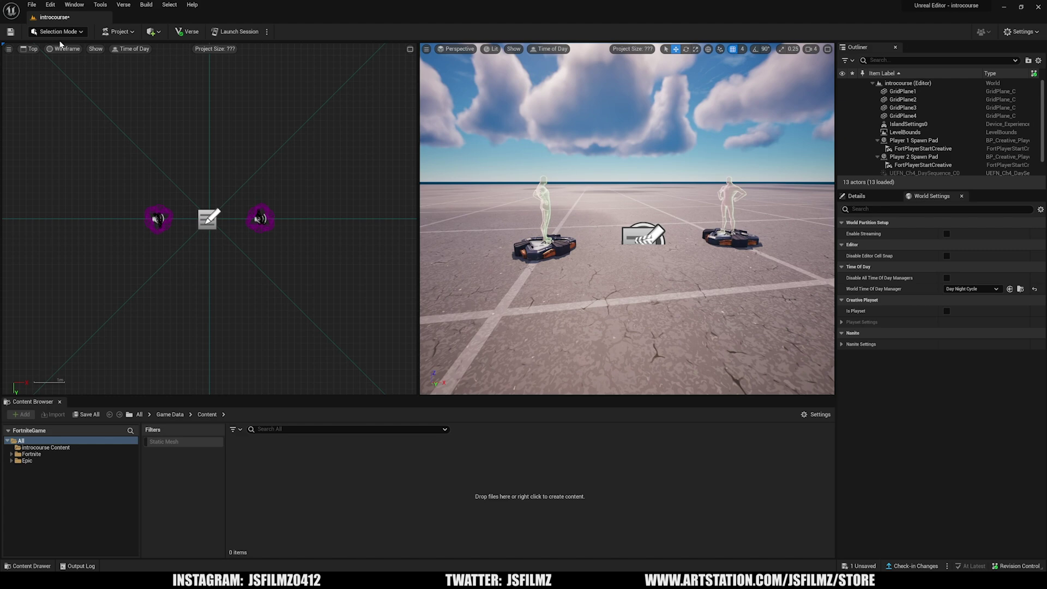
click(30, 49)
click(55, 61)
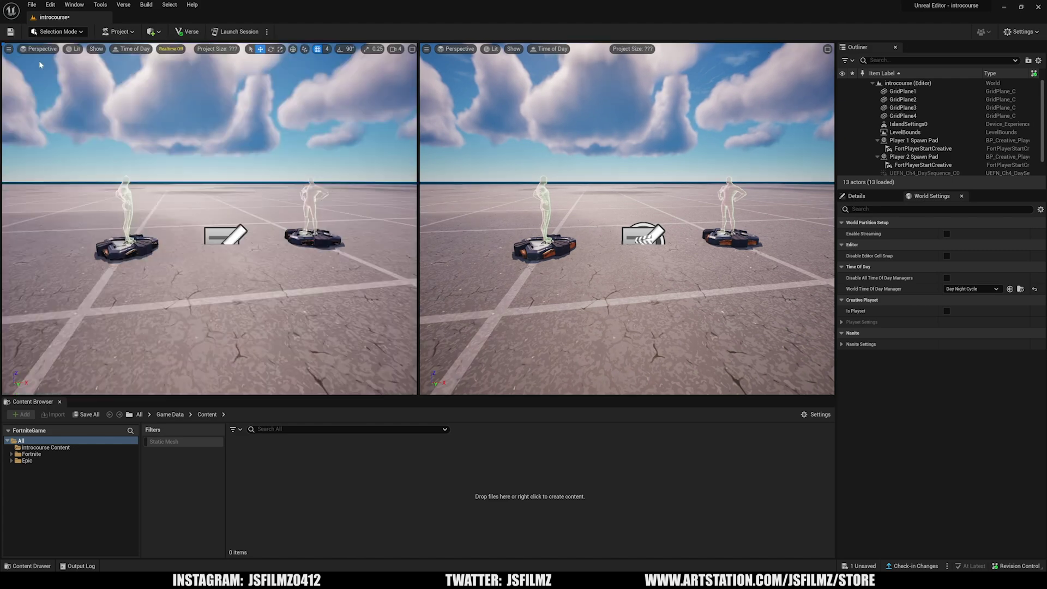
Step: Select the Player 1 Spawn Pad and compare it in both perspective panes
click(550, 243)
click(456, 49)
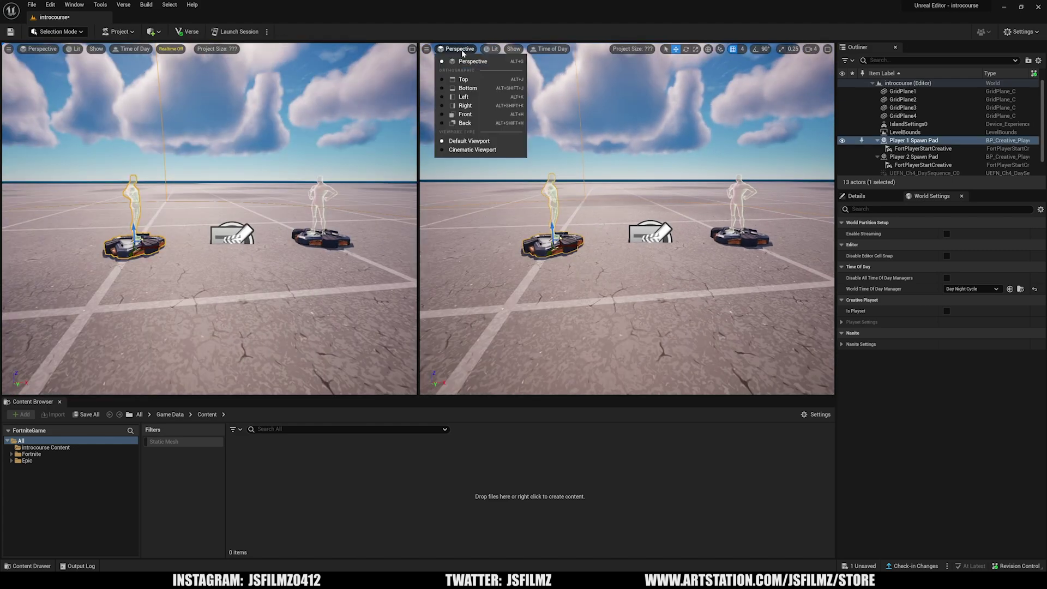
right_drag(328, 218, 307, 225)
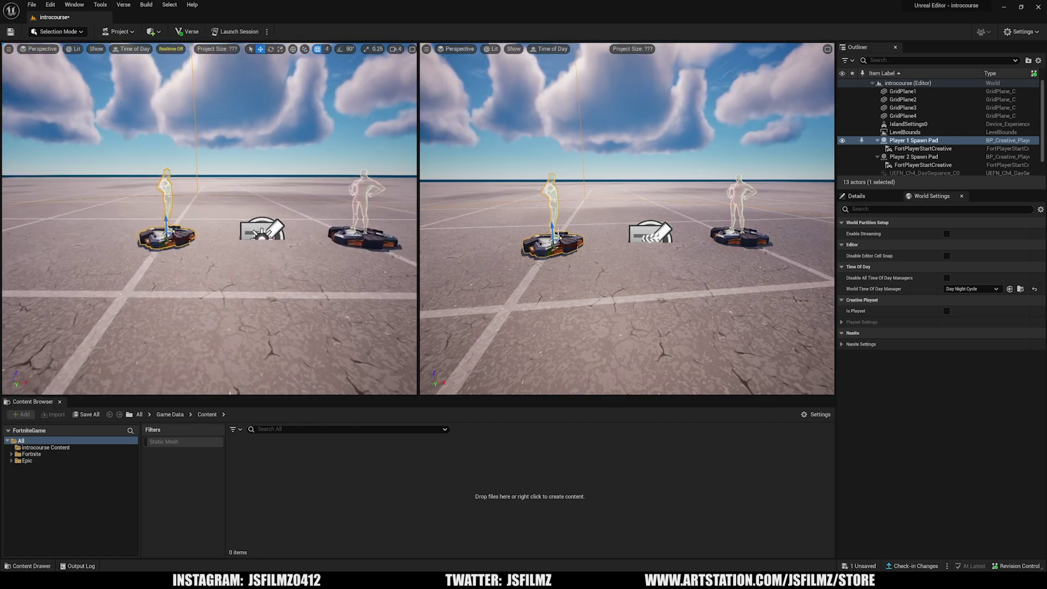
Step: Return the viewport layout to a single pane
click(9, 49)
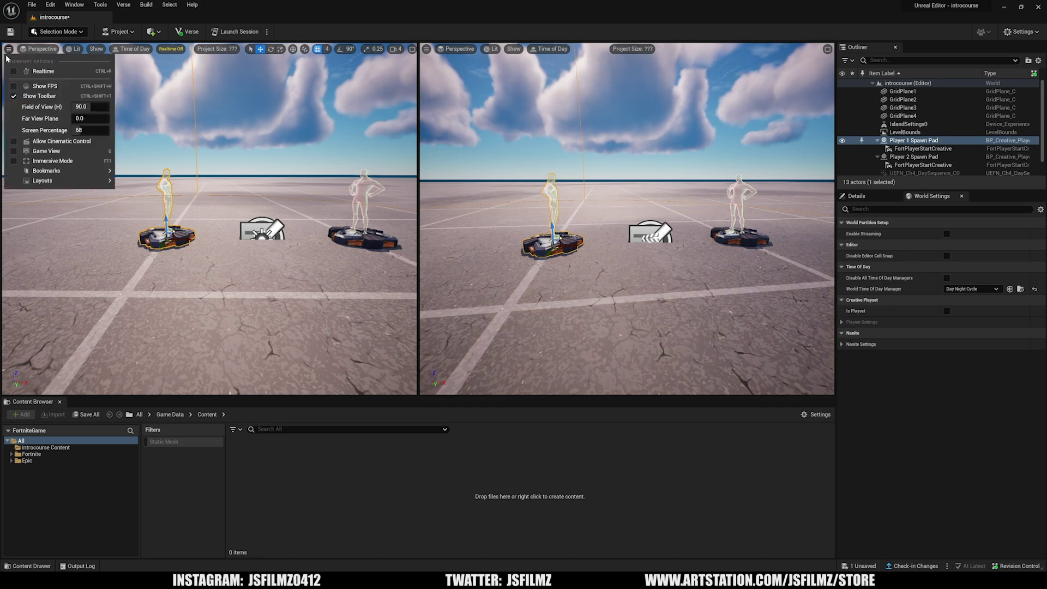
mouse_move(43, 180)
click(130, 199)
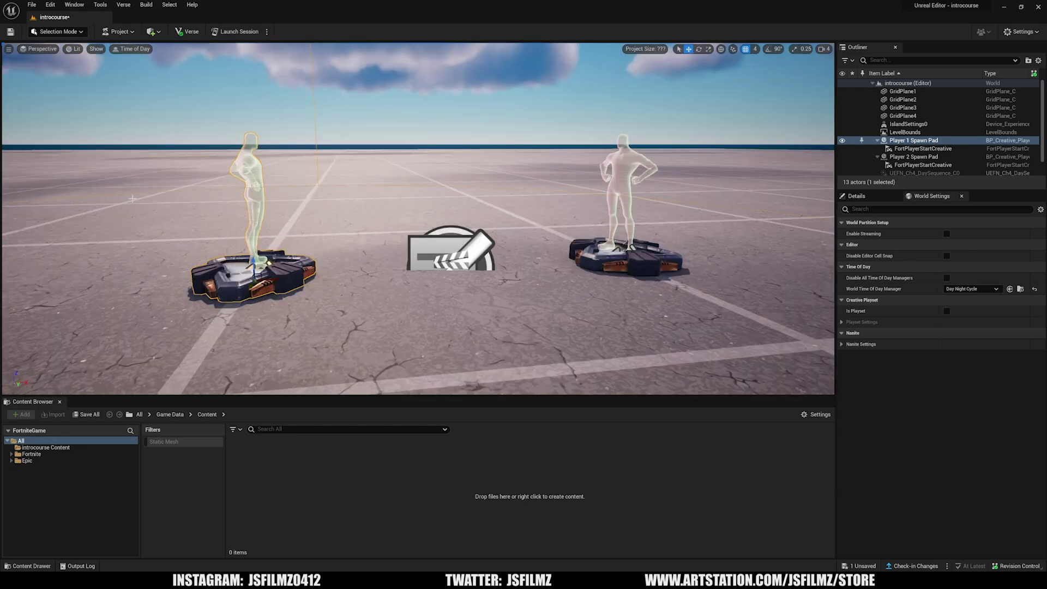
Step: Turn on the frame rate display in the single-pane viewport and look around both spawn pads
click(8, 49)
click(16, 89)
click(710, 103)
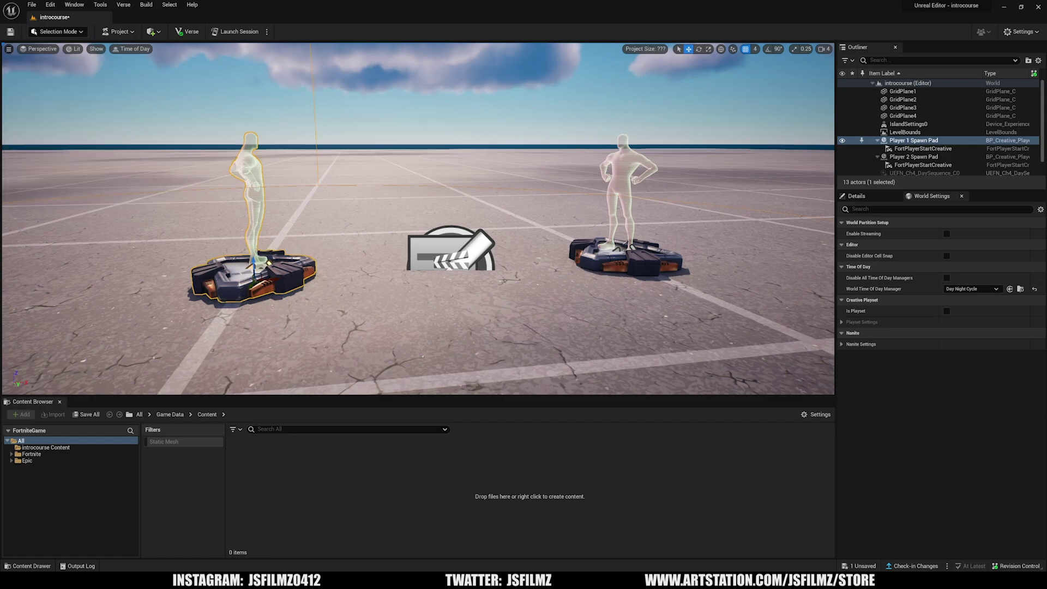
right_drag(710, 103, 696, 102)
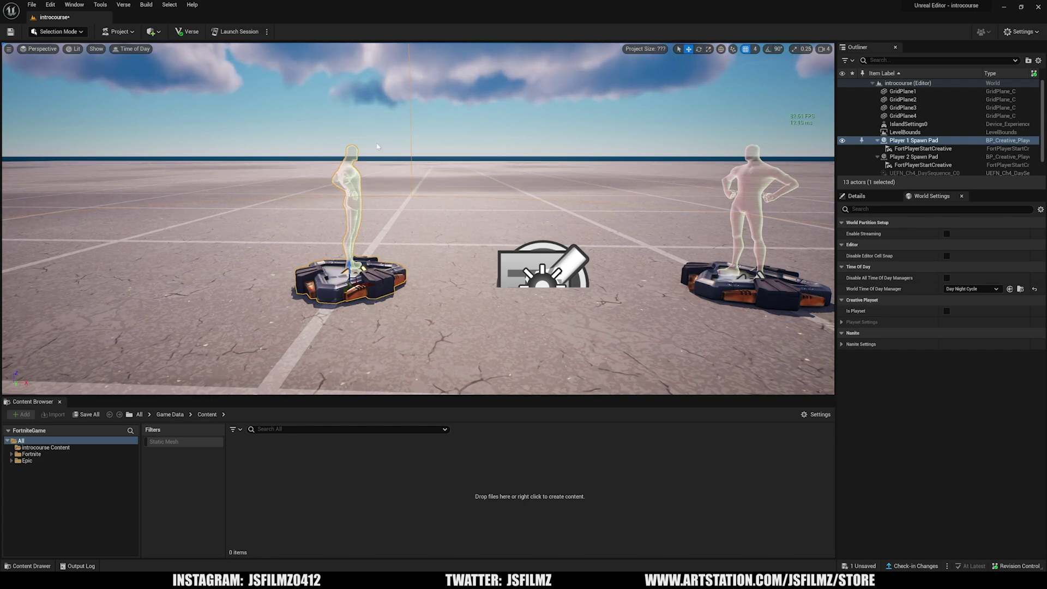
right_drag(377, 146, 398, 142)
Step: Cycle the viewport through the Bottom, Left, Right, Front and Back views, and return it to Perspective
click(44, 49)
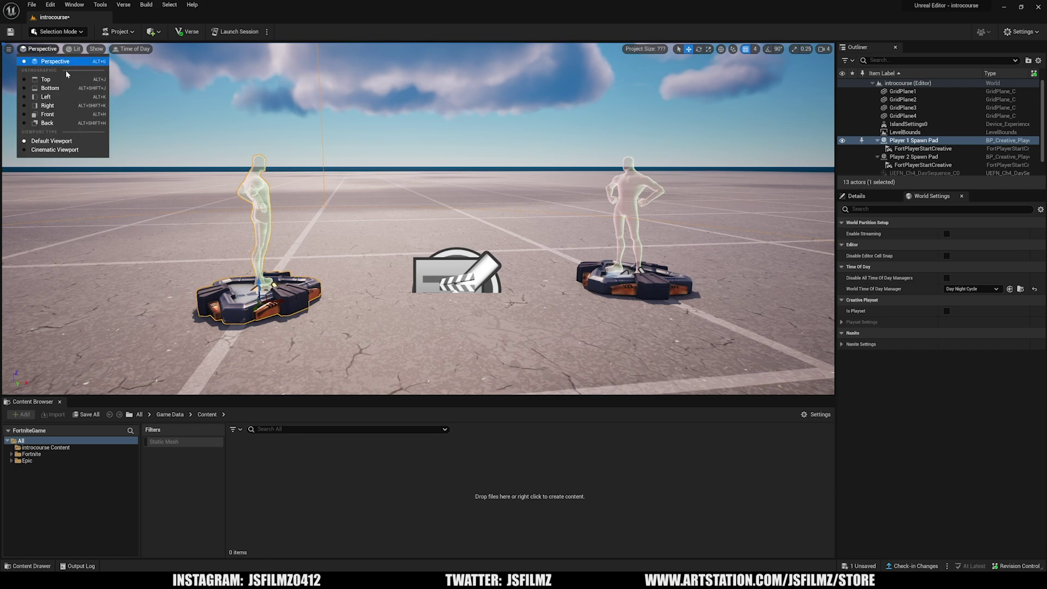
click(49, 88)
click(41, 50)
click(57, 96)
click(31, 50)
click(47, 106)
click(31, 50)
click(48, 114)
click(32, 49)
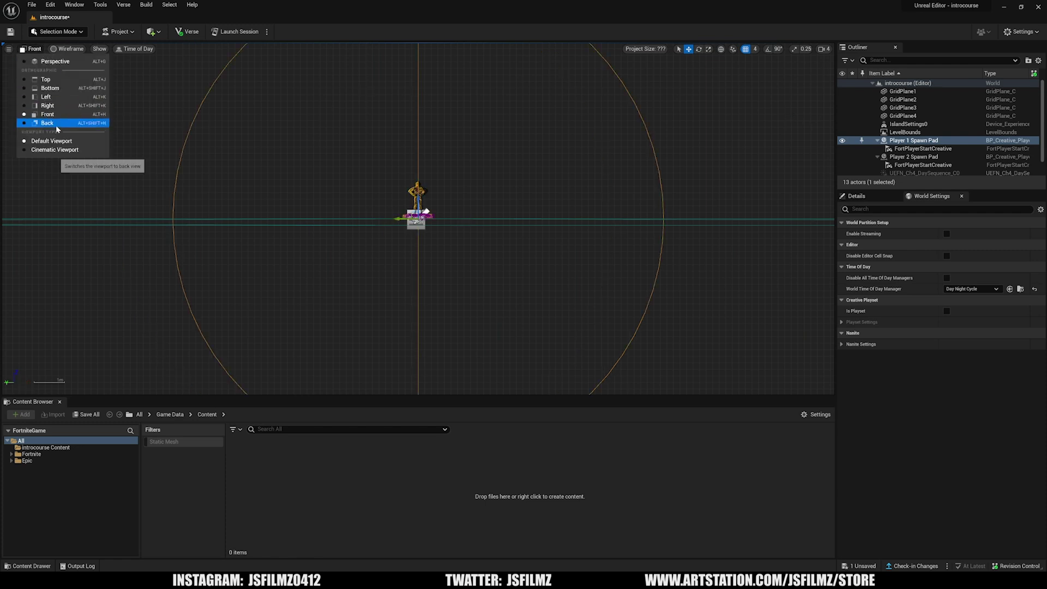
click(55, 123)
click(32, 49)
key(Escape)
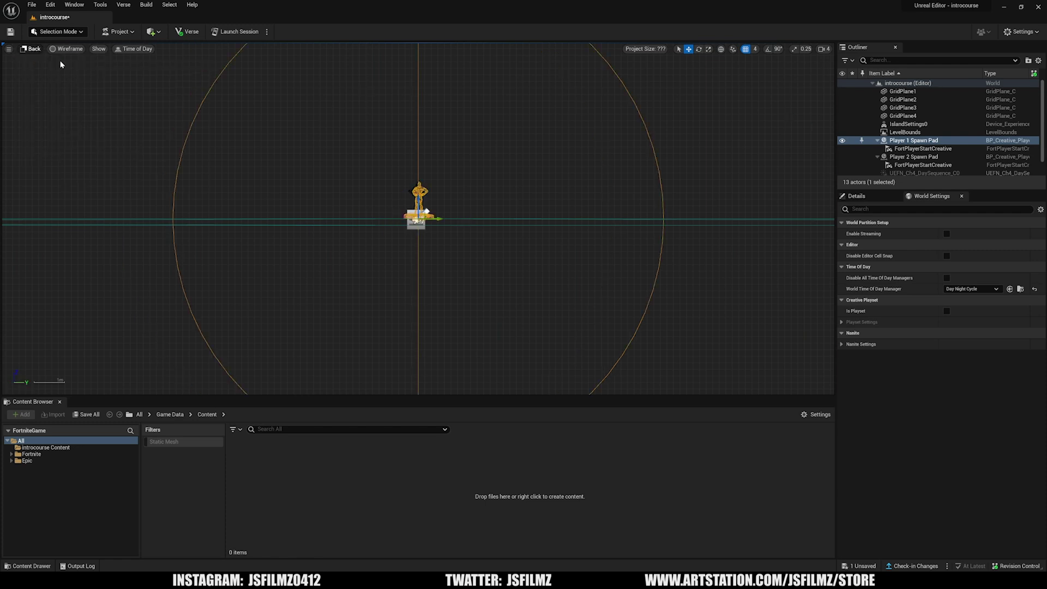
click(32, 49)
click(55, 61)
Step: Change the viewport type to Cinematic Viewport and look around the spawn pads
click(38, 49)
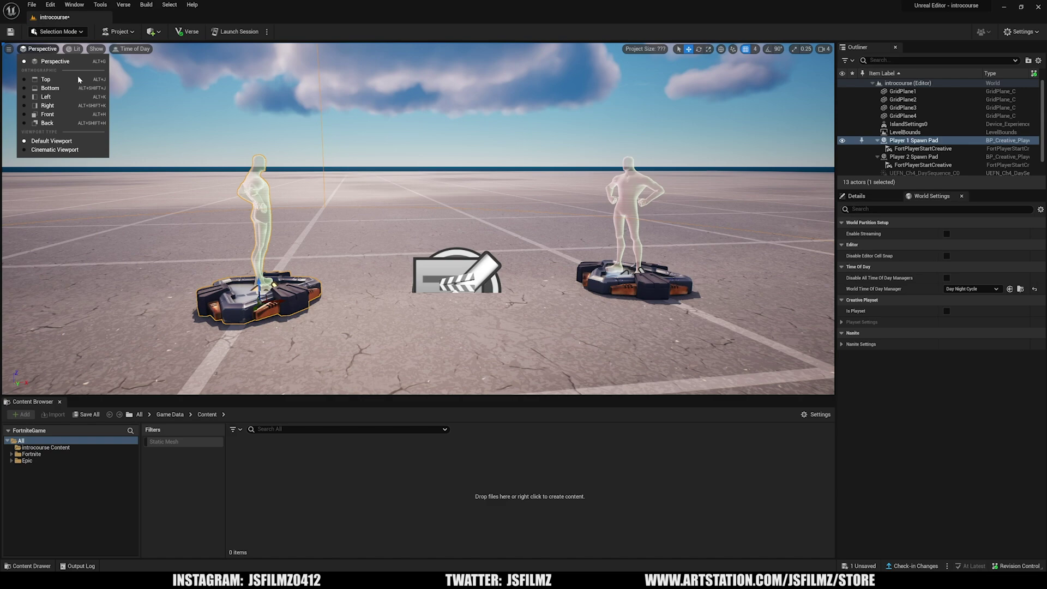
click(94, 153)
right_drag(329, 173, 321, 160)
click(49, 52)
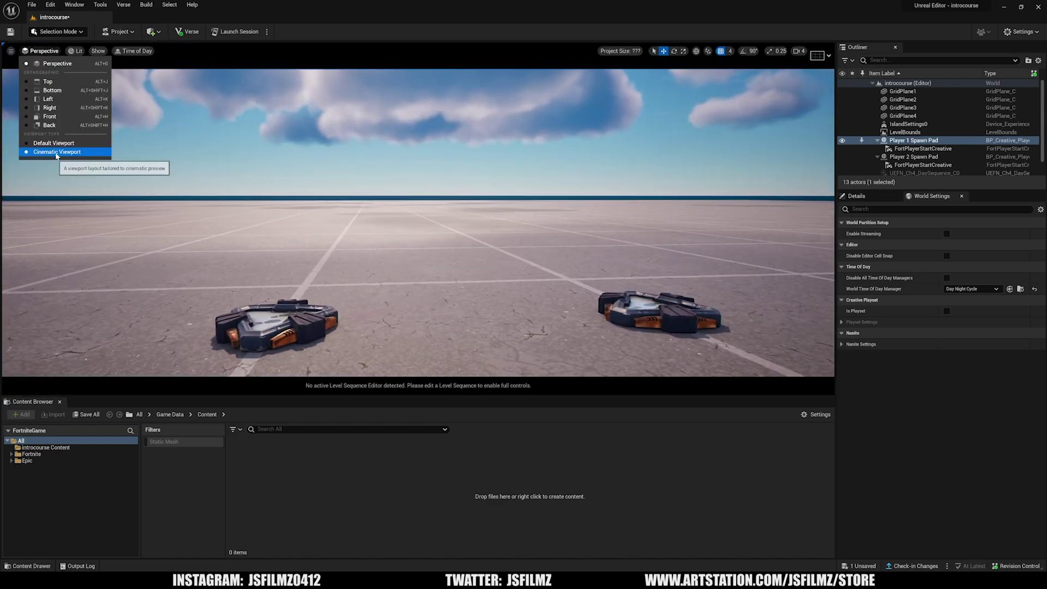
right_drag(261, 197, 275, 203)
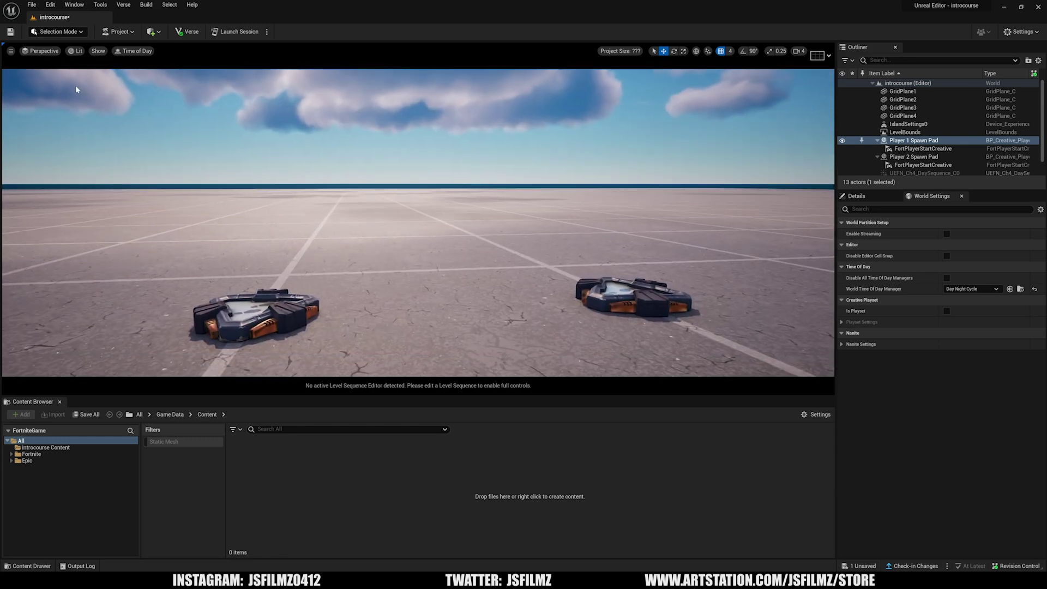
Step: Switch the cinematic viewport to Unlit view mode and turn on its frame rate display
click(76, 51)
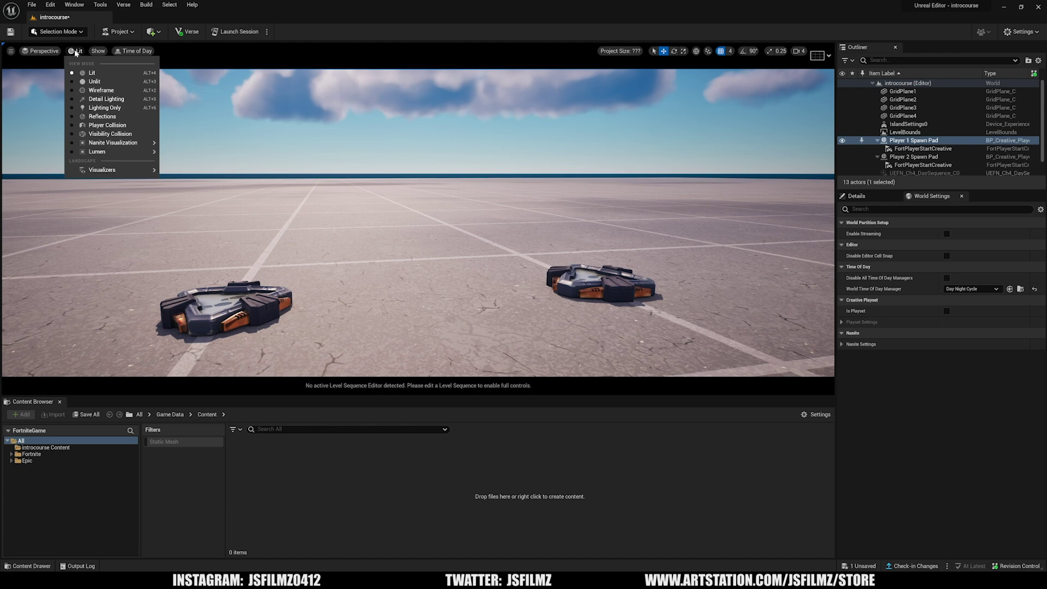
click(97, 82)
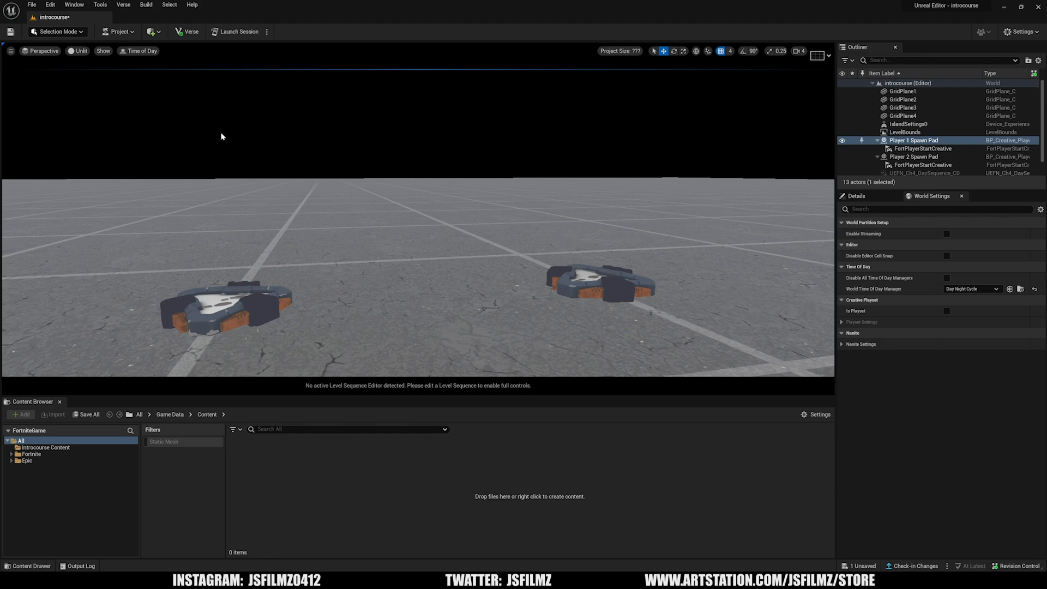
click(11, 52)
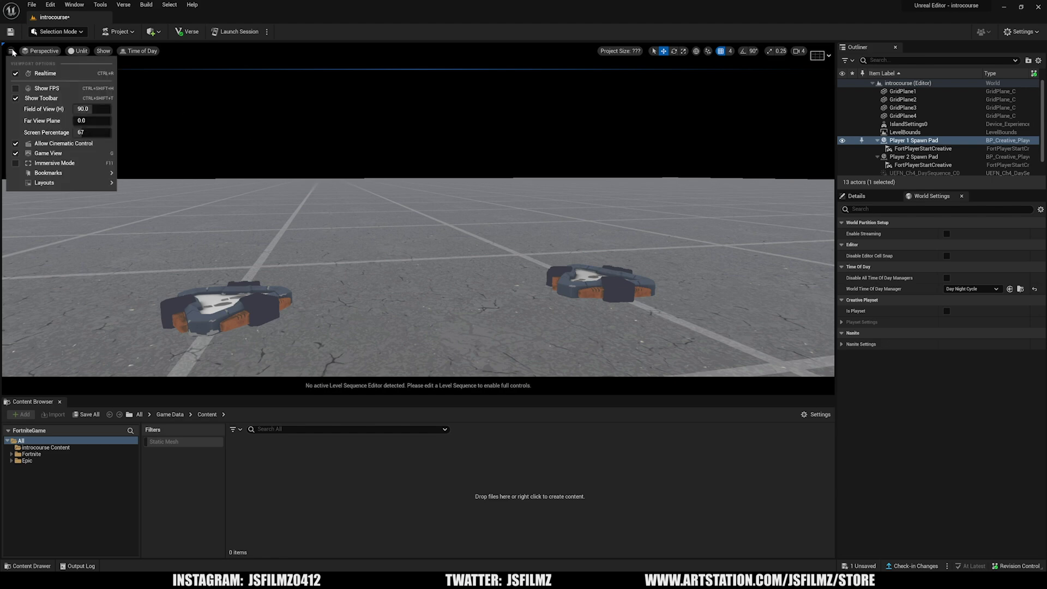
click(27, 89)
right_drag(229, 180, 190, 183)
right_drag(430, 135, 438, 138)
right_drag(808, 124, 839, 127)
Step: Preview the scene in Wireframe, and set the view mode to Lit after looking over the Nanite Visualization and Visualizers options
click(78, 51)
click(116, 93)
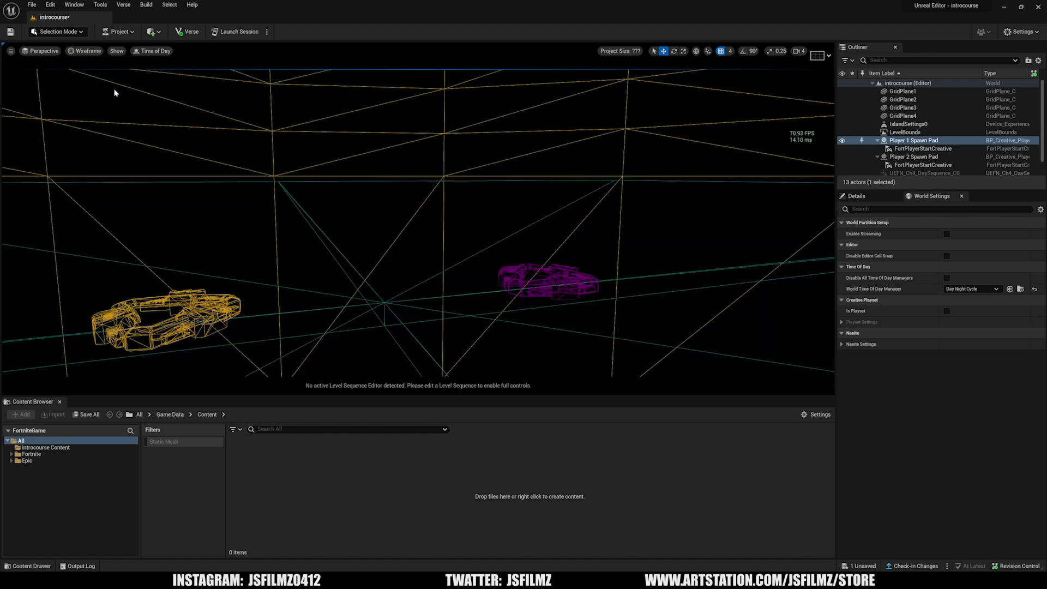
click(88, 51)
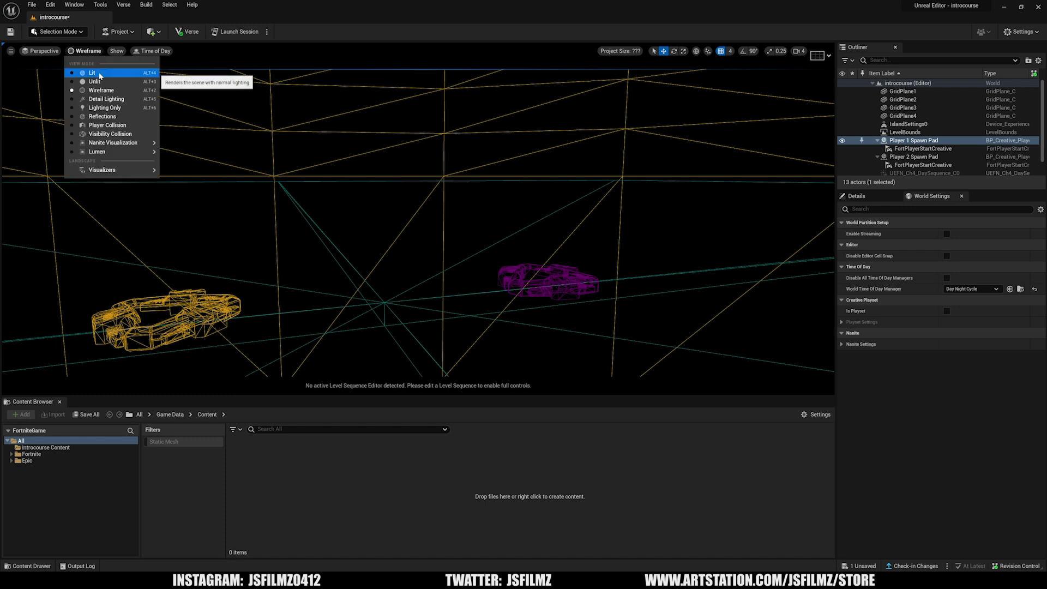
mouse_move(117, 141)
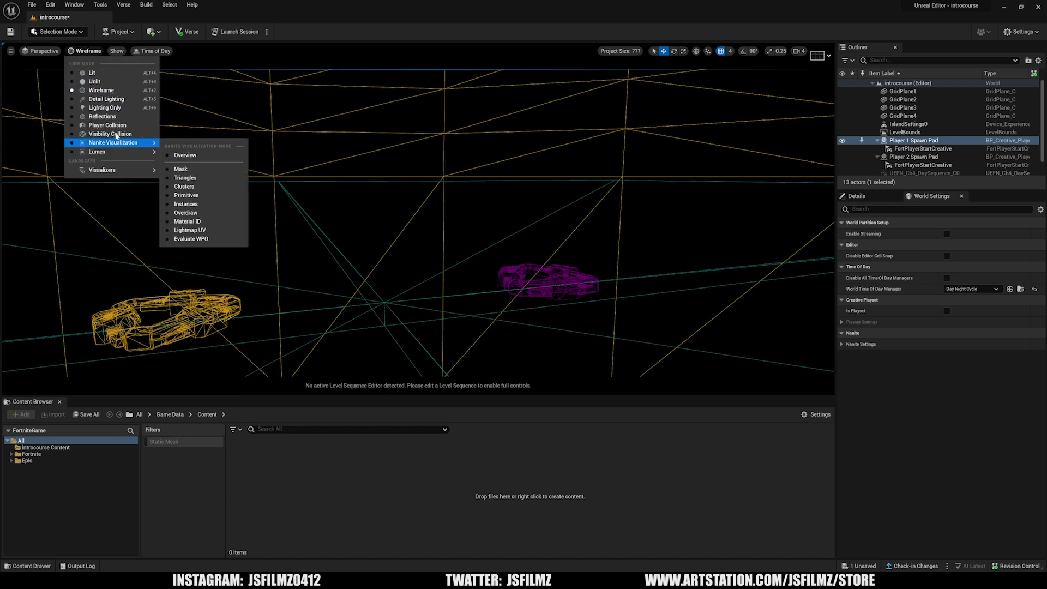
mouse_move(109, 170)
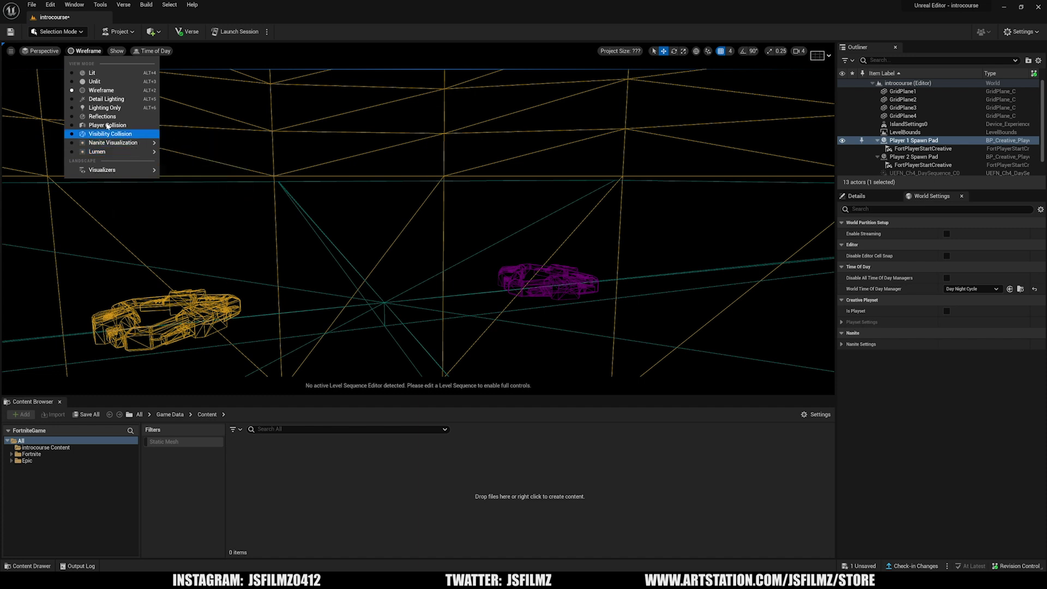
click(92, 72)
Step: Toggle the Decals show flag off and on again, and turn off Fog in the viewport
click(97, 50)
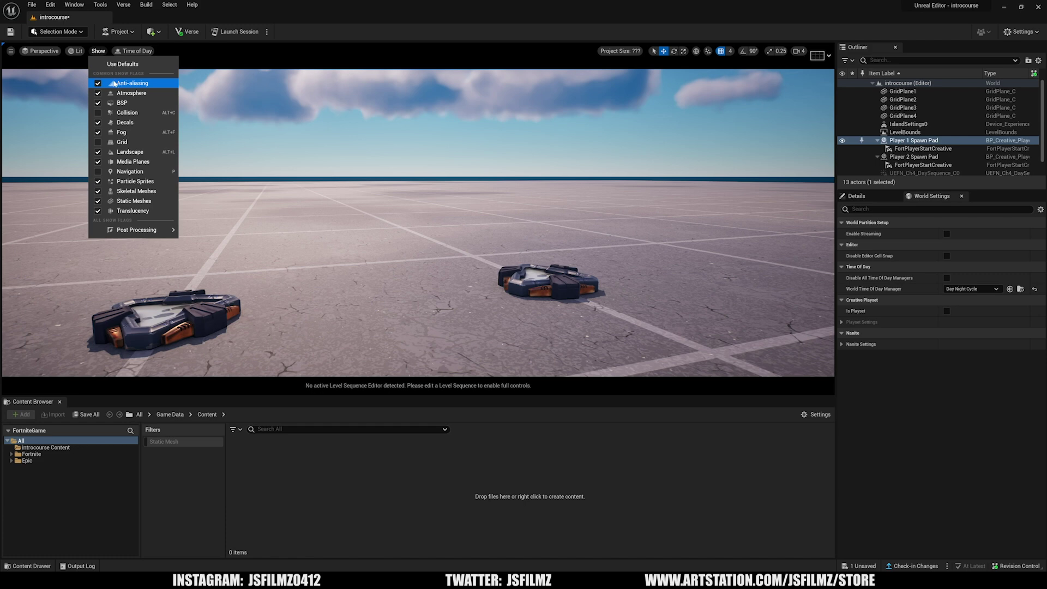
click(98, 122)
click(99, 124)
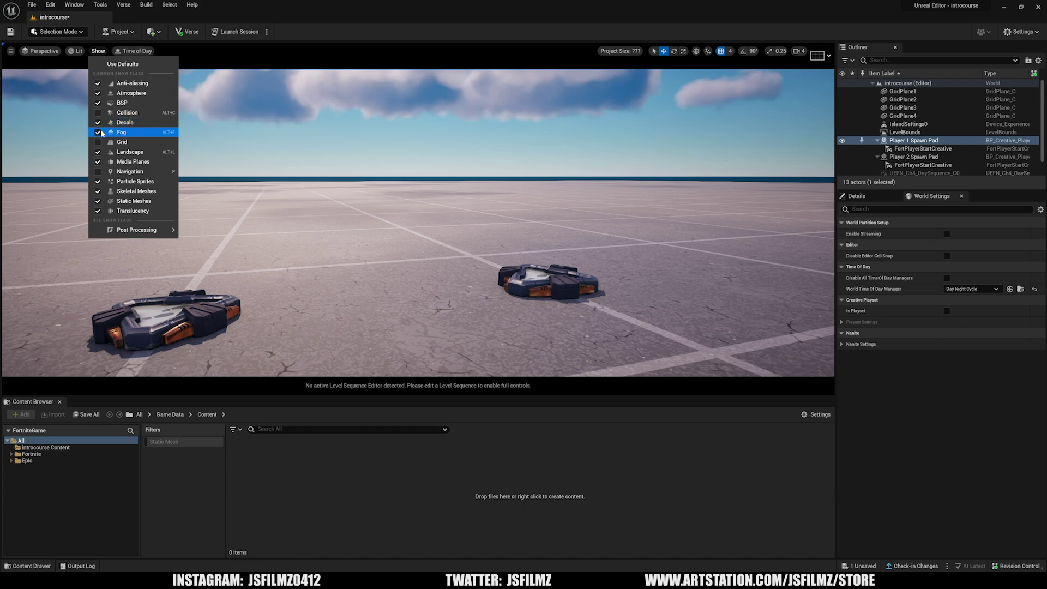
click(98, 132)
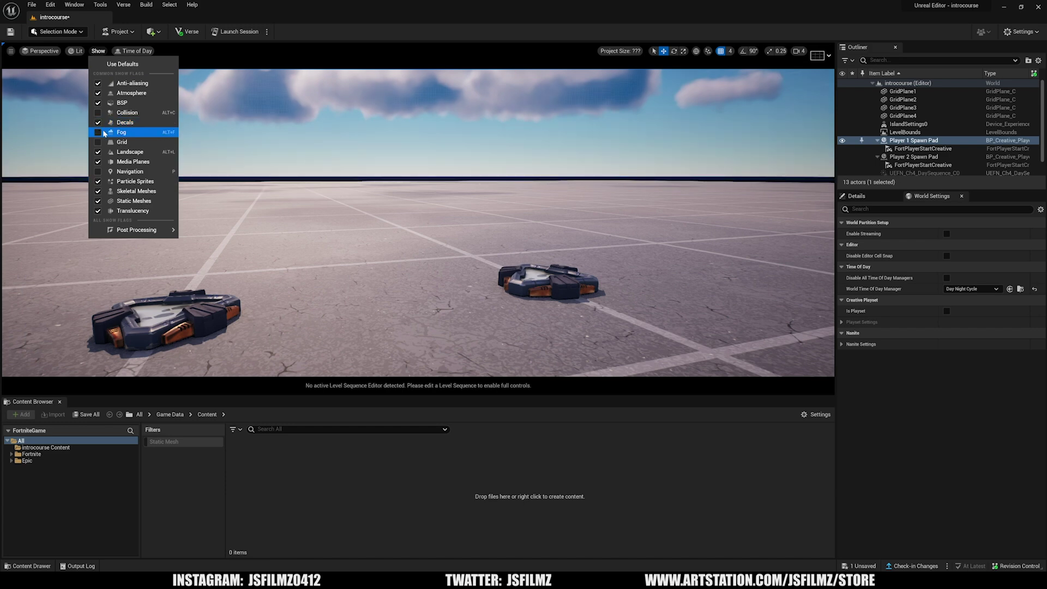
Step: Turn the Fog show flag back on and toggle Motion Blur among the Post Processing show flags
click(98, 132)
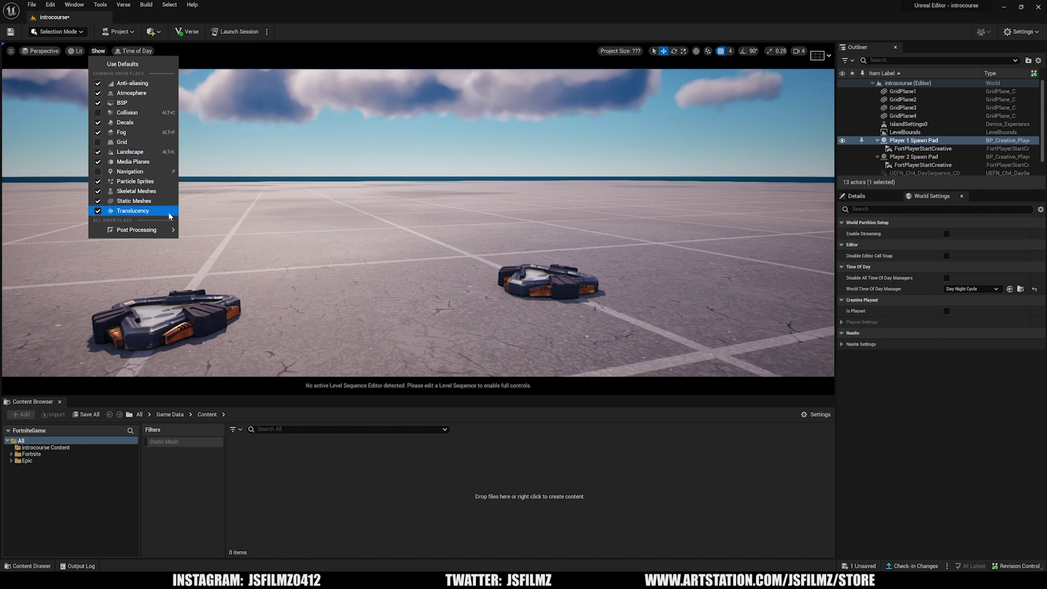
mouse_move(137, 232)
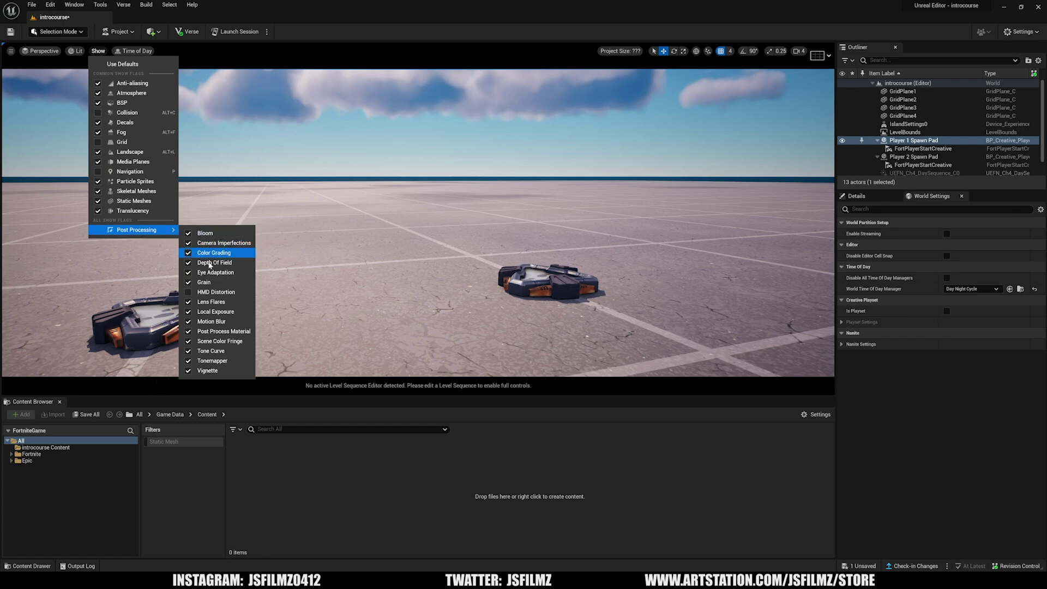
click(192, 322)
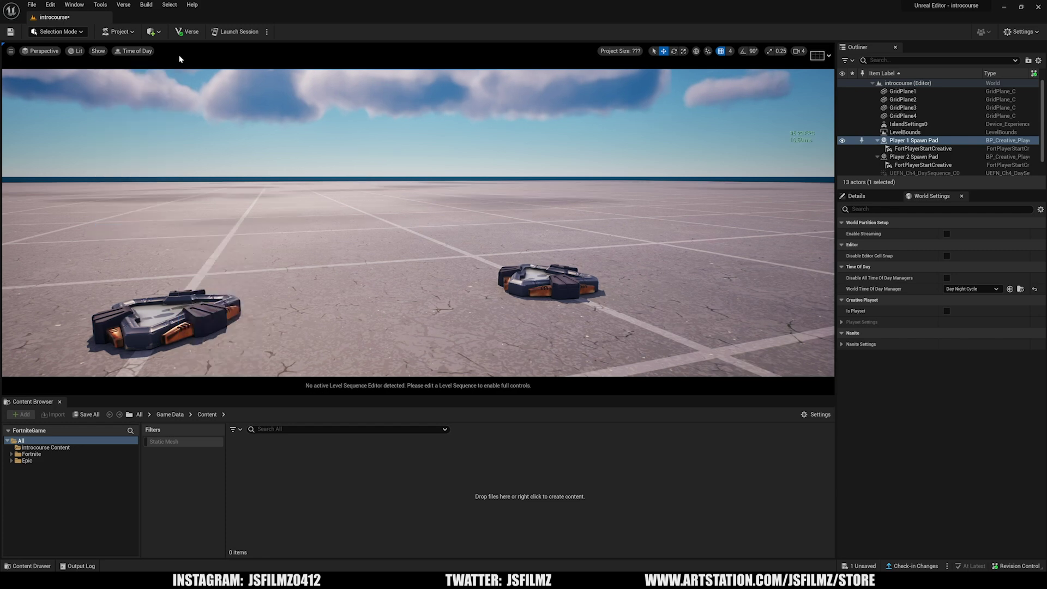
Step: Scrub the viewport's Time of Day preview and set its time back to 10
click(147, 53)
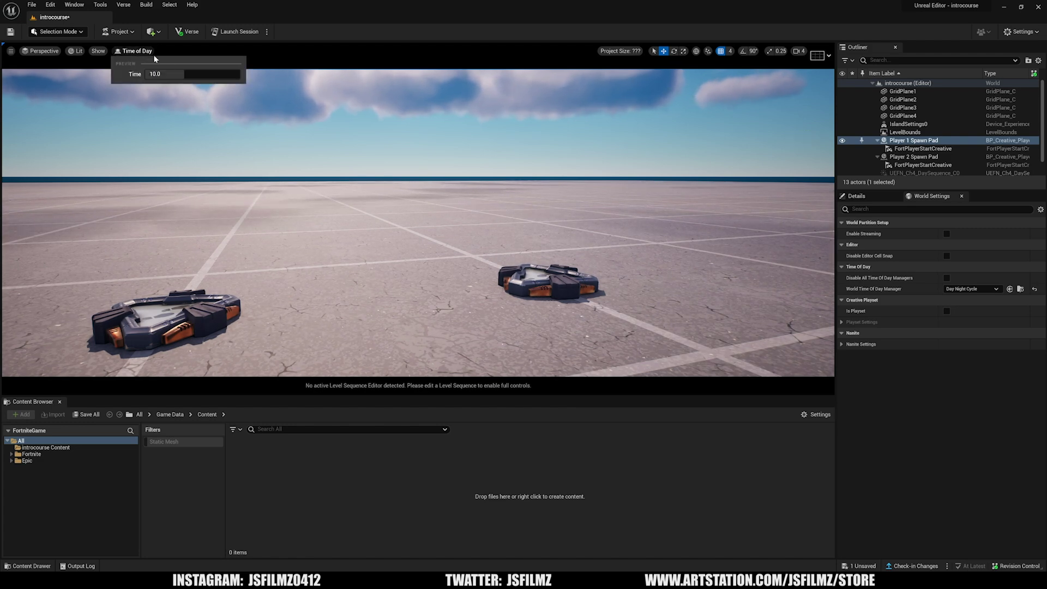
mouse_move(182, 72)
mouse_down()
mouse_move(162, 73)
mouse_move(225, 74)
mouse_move(153, 74)
mouse_move(237, 73)
mouse_move(180, 73)
mouse_up()
click(181, 74)
text(10)
key(Return)
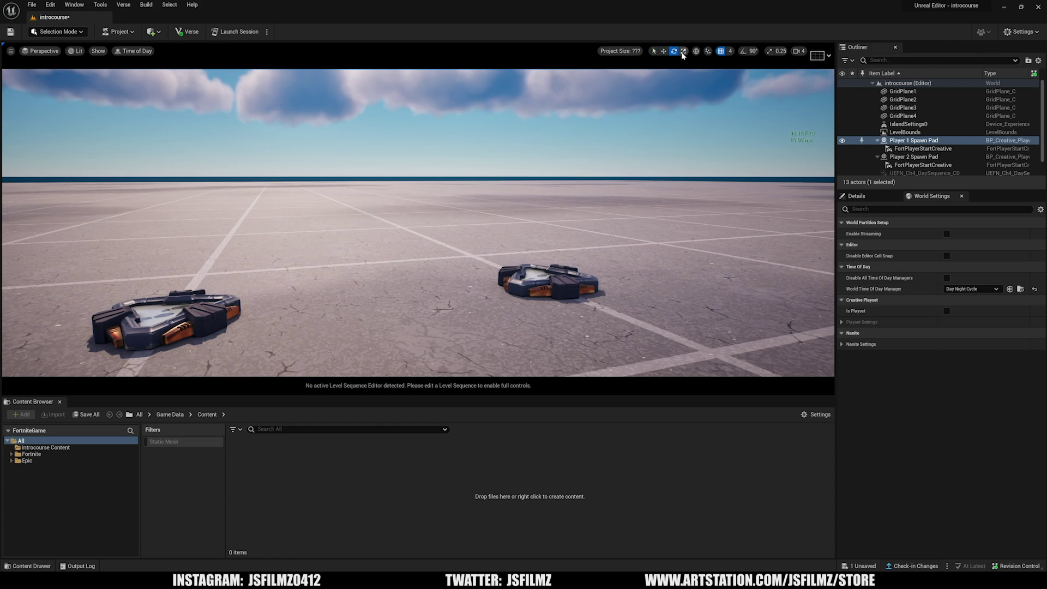
Step: Activate the Rotate tool and switch the transform gizmo's coordinate system from world to local space
click(674, 52)
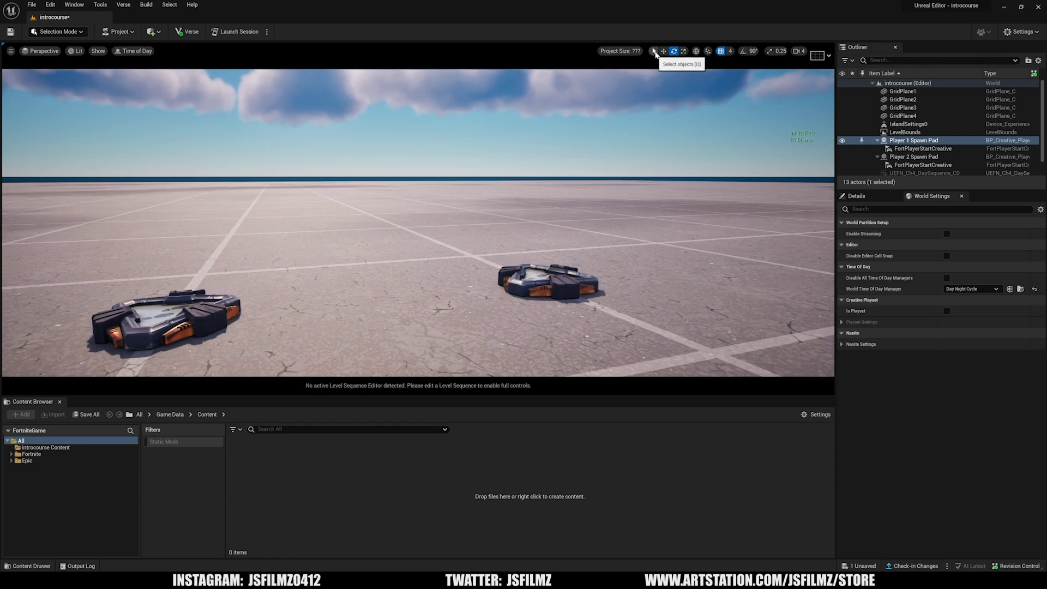
click(697, 53)
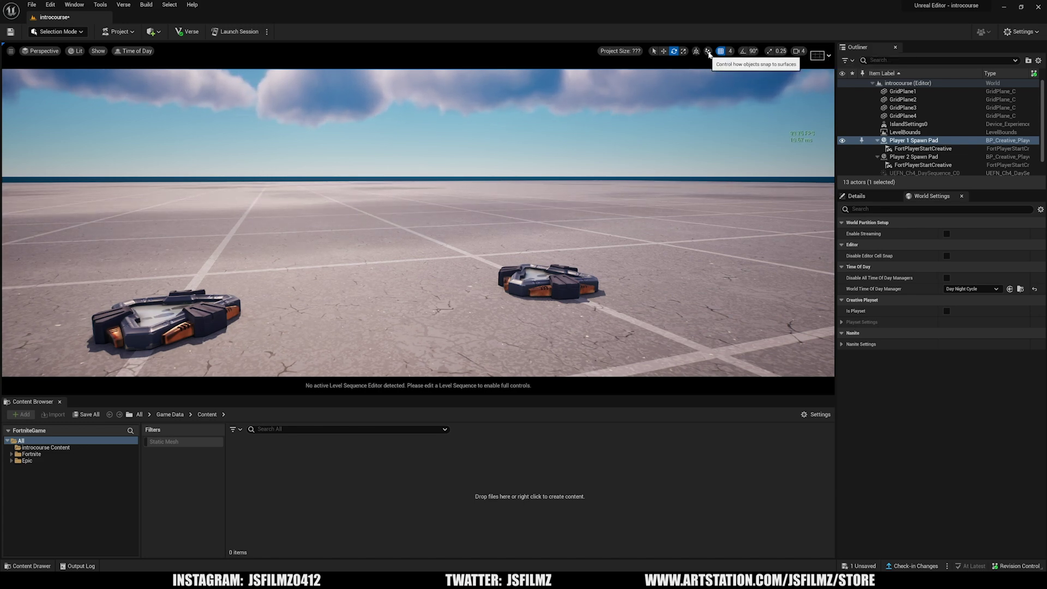
Step: Examine the surface snapping options and the available grid, rotation and scale snap sizes for the viewport
click(707, 52)
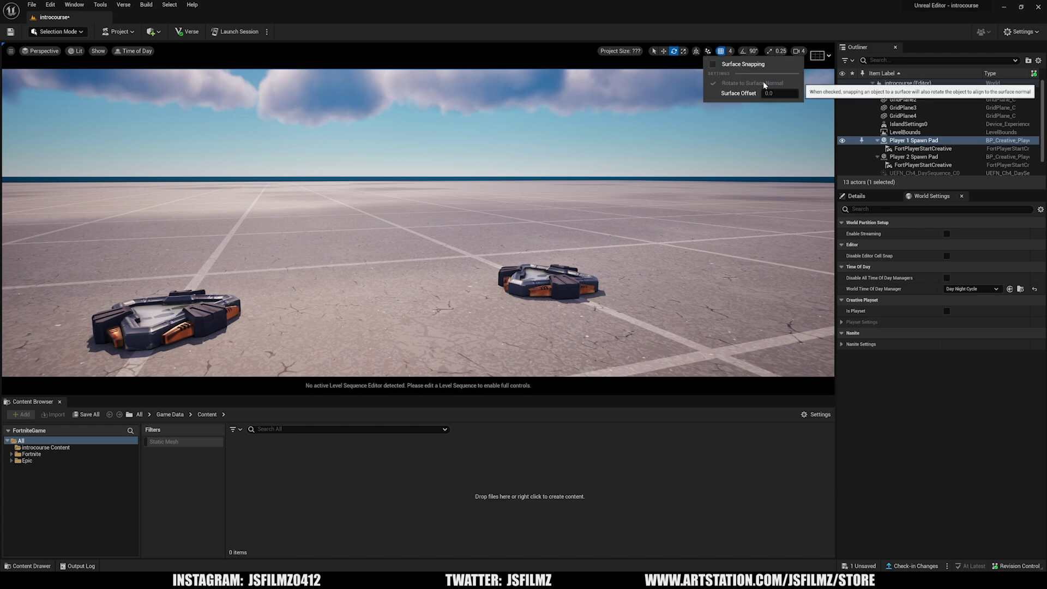
click(730, 35)
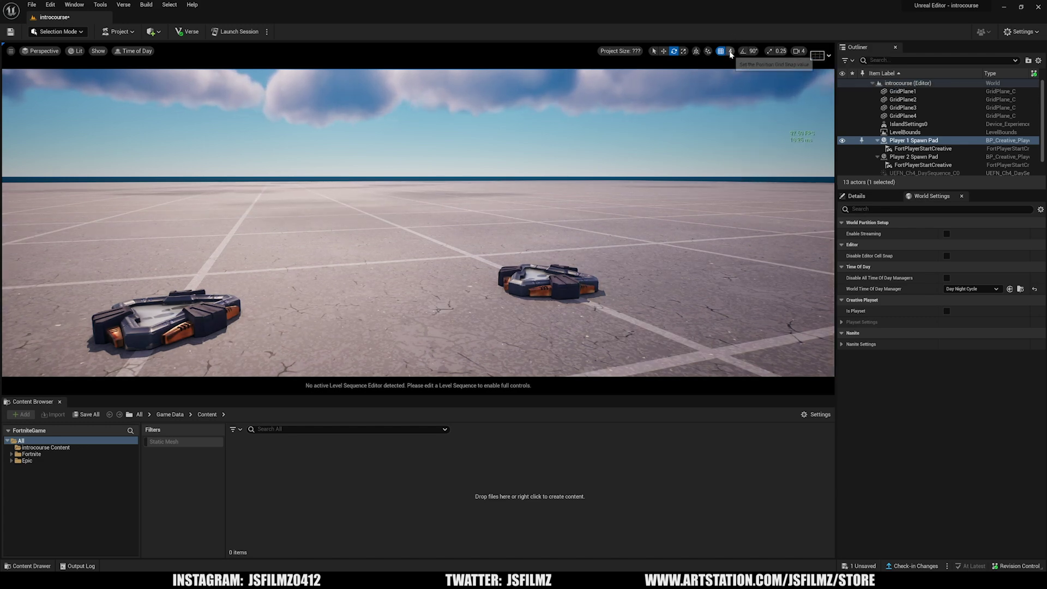
click(729, 52)
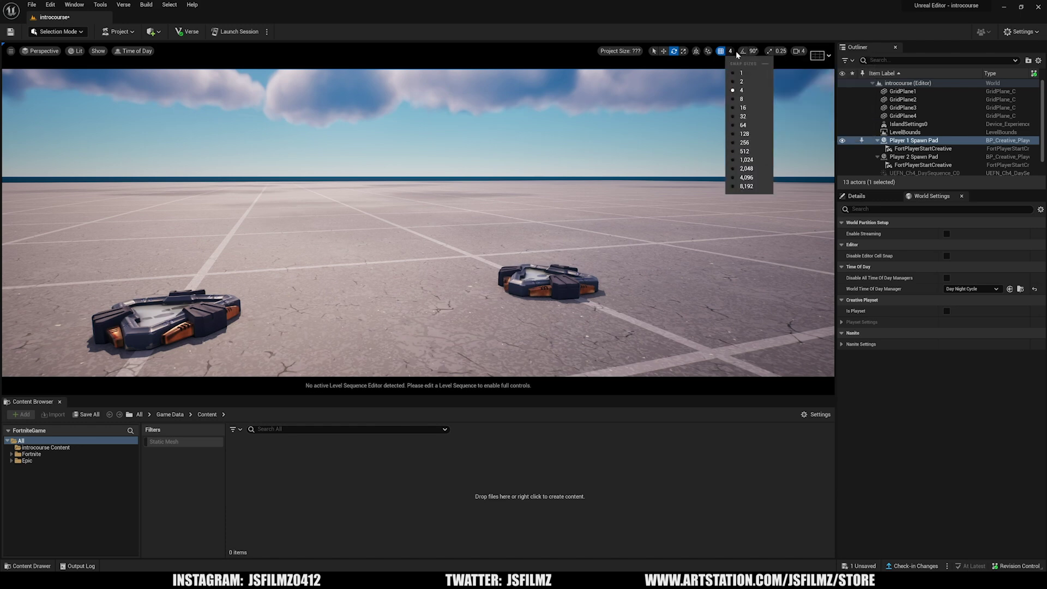
click(753, 51)
click(776, 52)
click(785, 54)
click(778, 53)
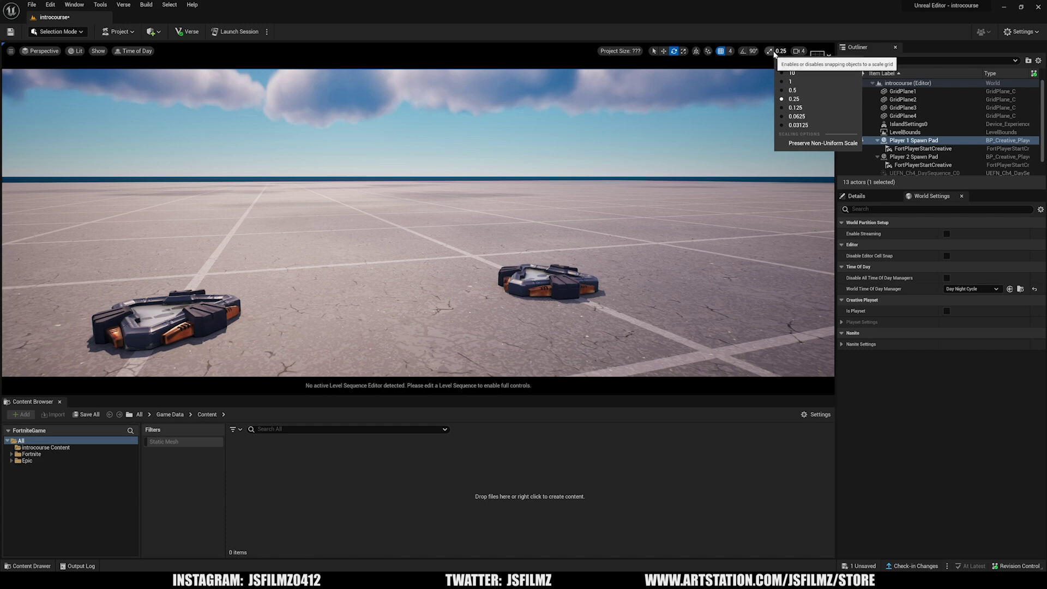
Step: Check the camera speed settings while looking around the spawn pads, and examine the composition overlays and frame guides
click(798, 52)
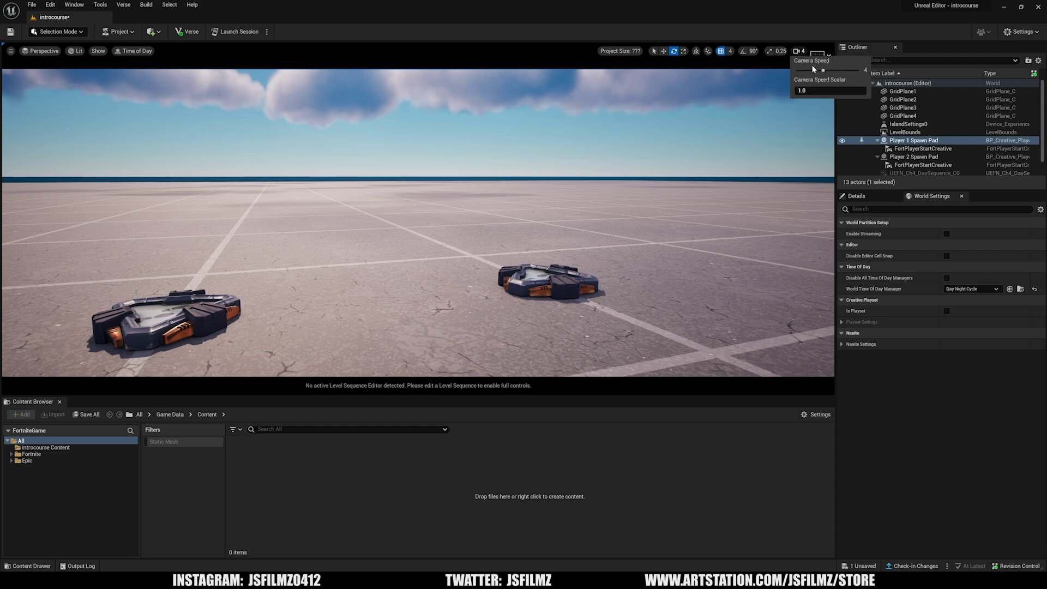
mouse_move(824, 73)
mouse_down()
mouse_move(804, 71)
mouse_move(857, 72)
mouse_move(810, 73)
mouse_move(824, 74)
mouse_up()
mouse_move(764, 109)
right_down()
mouse_move(754, 105)
mouse_move(764, 105)
right_up()
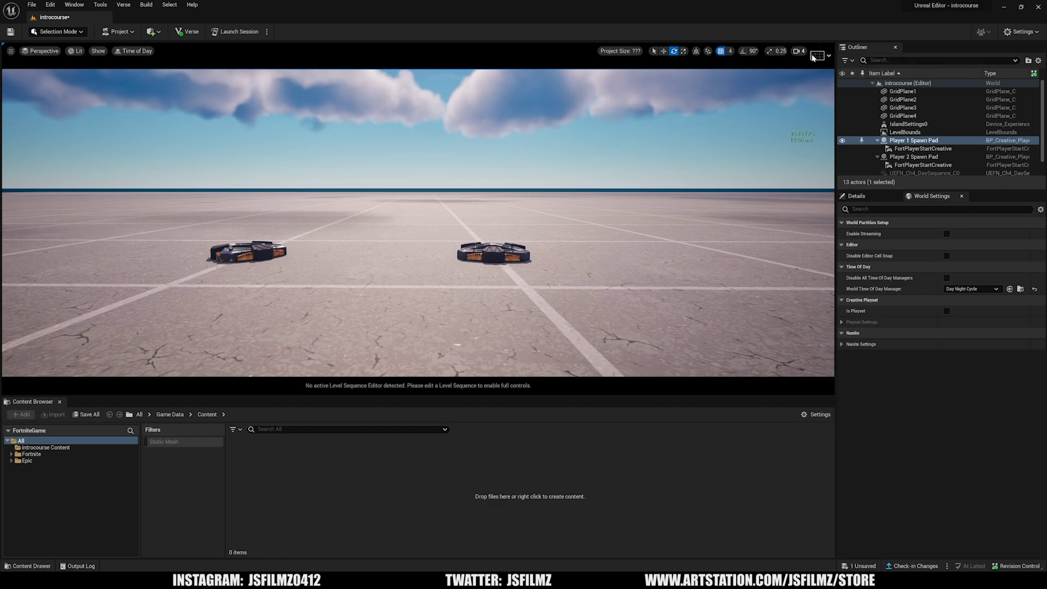
click(818, 55)
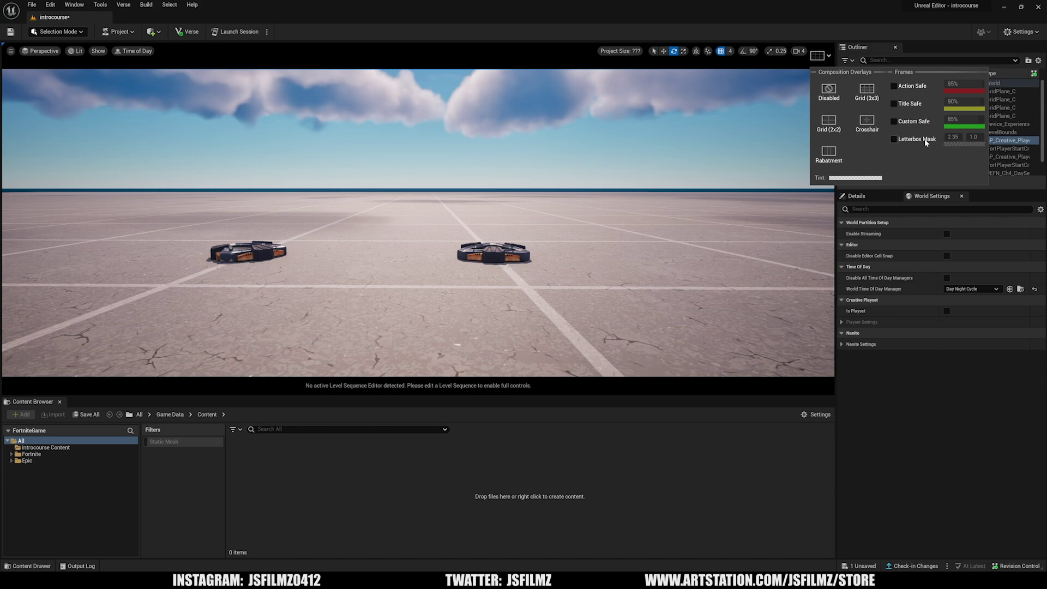
click(832, 65)
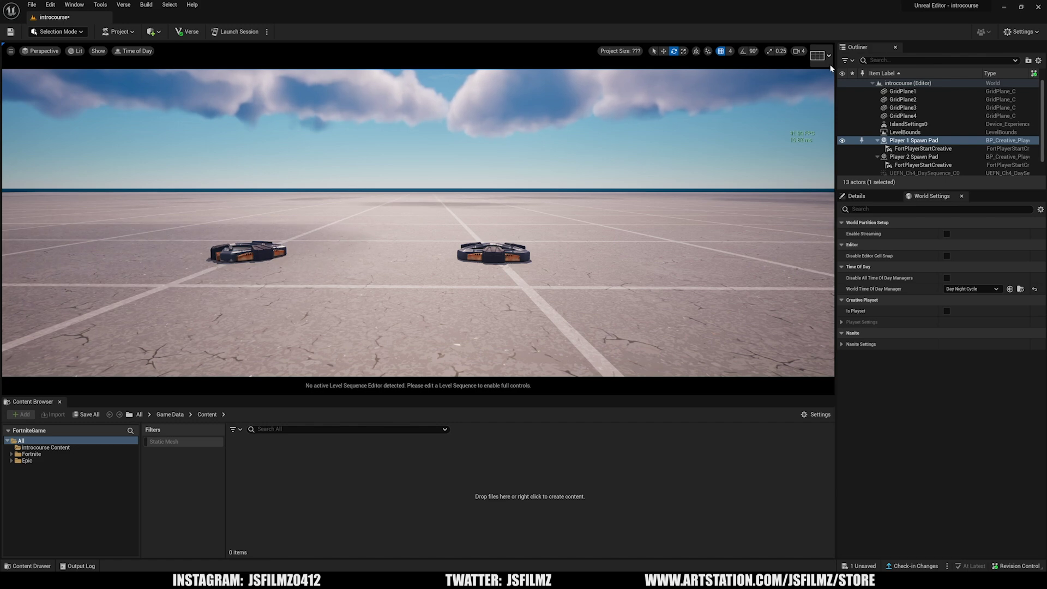
right_drag(654, 218, 655, 218)
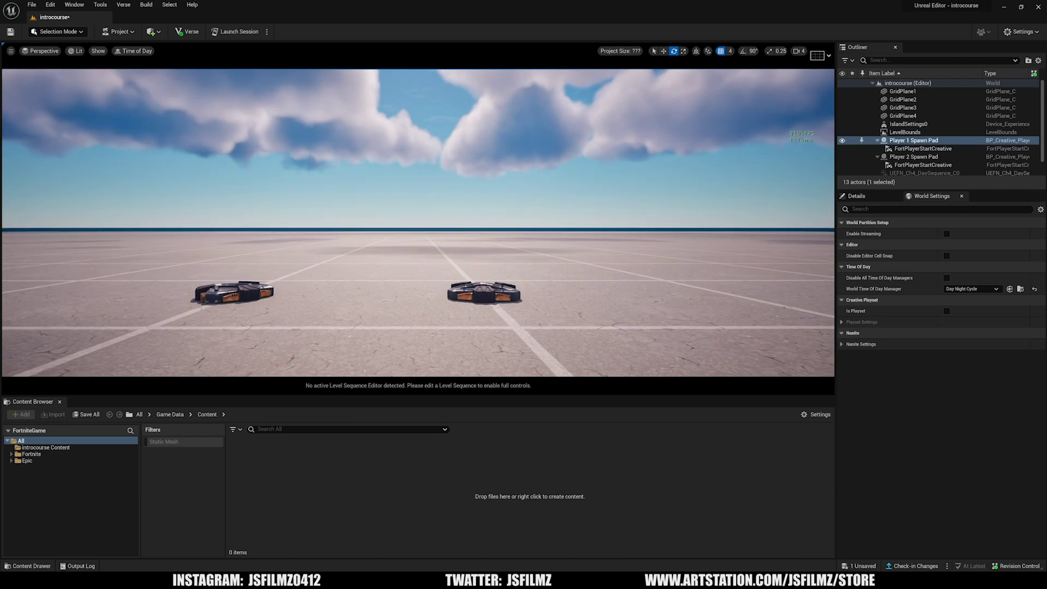
Step: Focus the viewport on GridPlane4 and on IslandSettings0
double_click(903, 115)
double_click(907, 124)
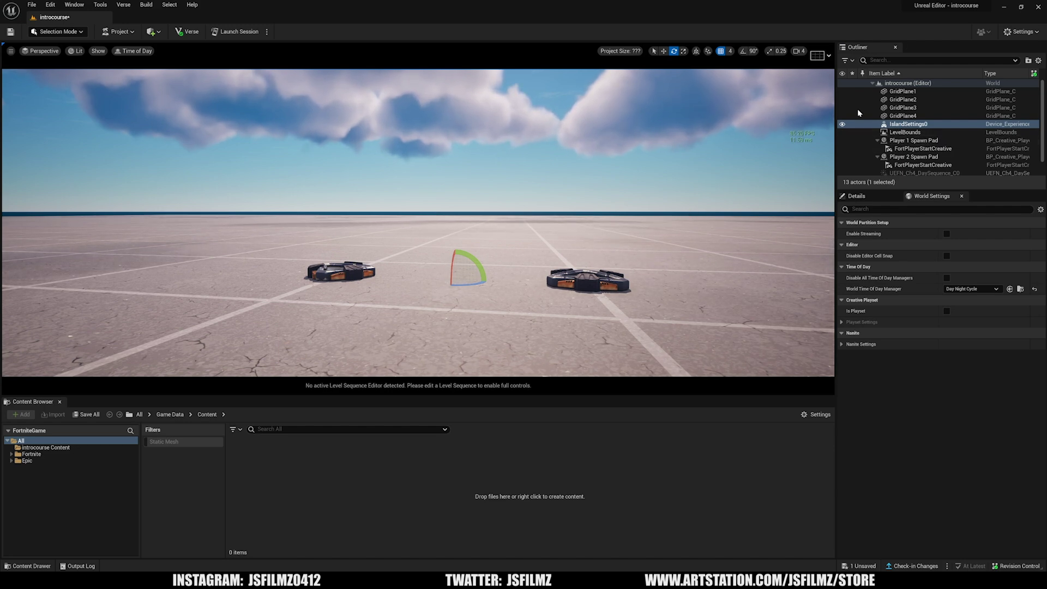
Step: Search the Outliner for "player", clear the search, and look over the actor filter options
click(870, 60)
text(player)
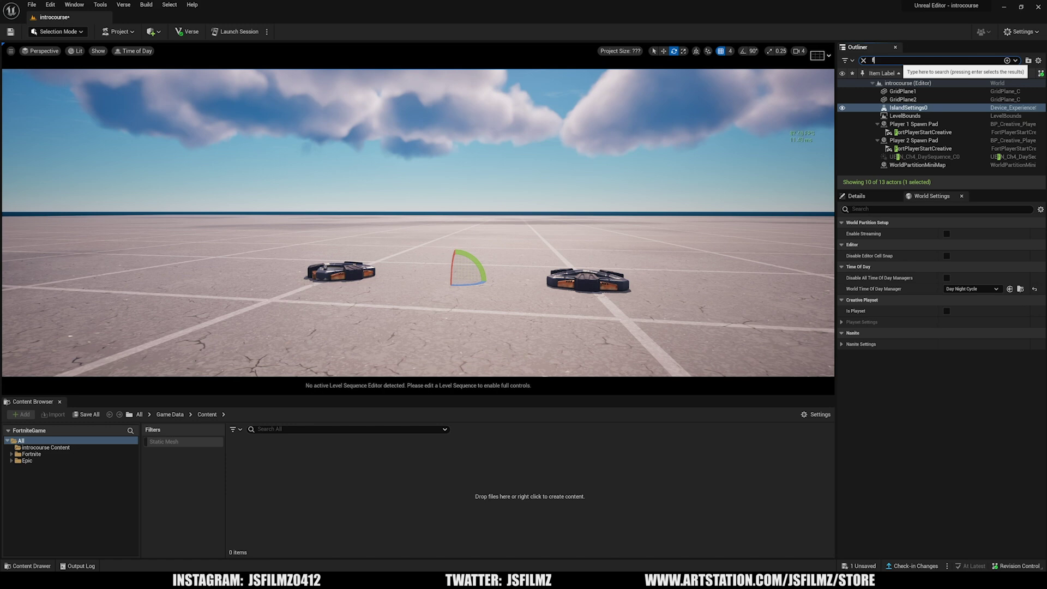
click(915, 91)
click(927, 153)
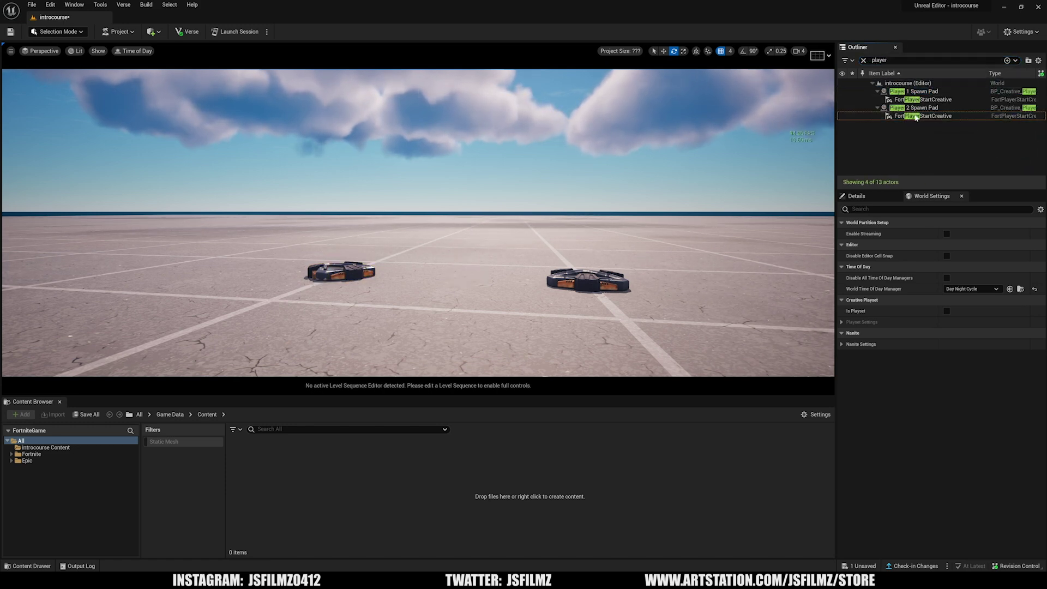
click(864, 59)
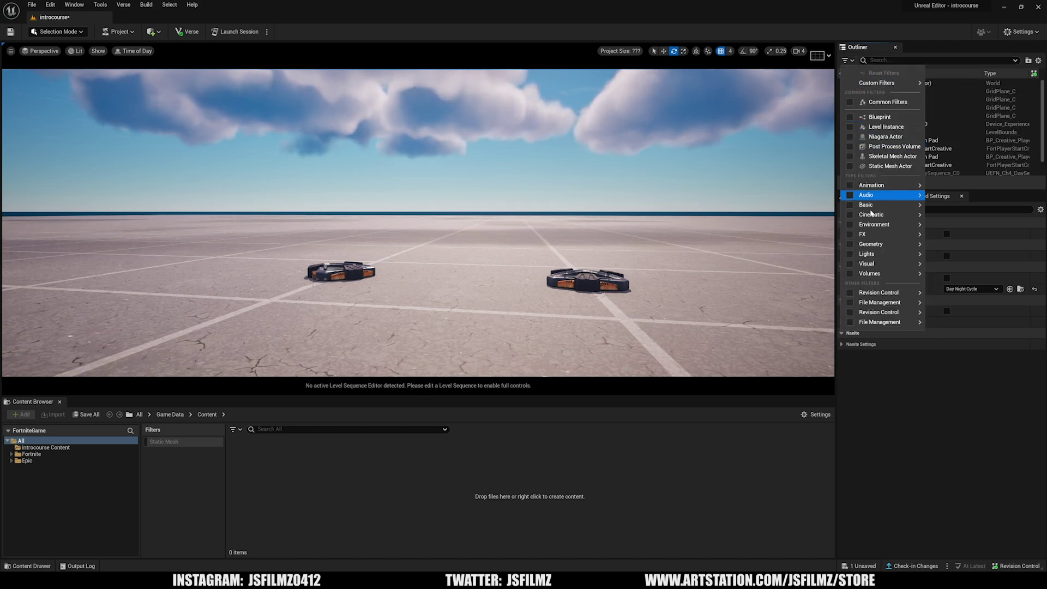
click(936, 48)
Step: Make the Outliner panel taller and widen it together with the panel below it
drag(900, 190, 897, 234)
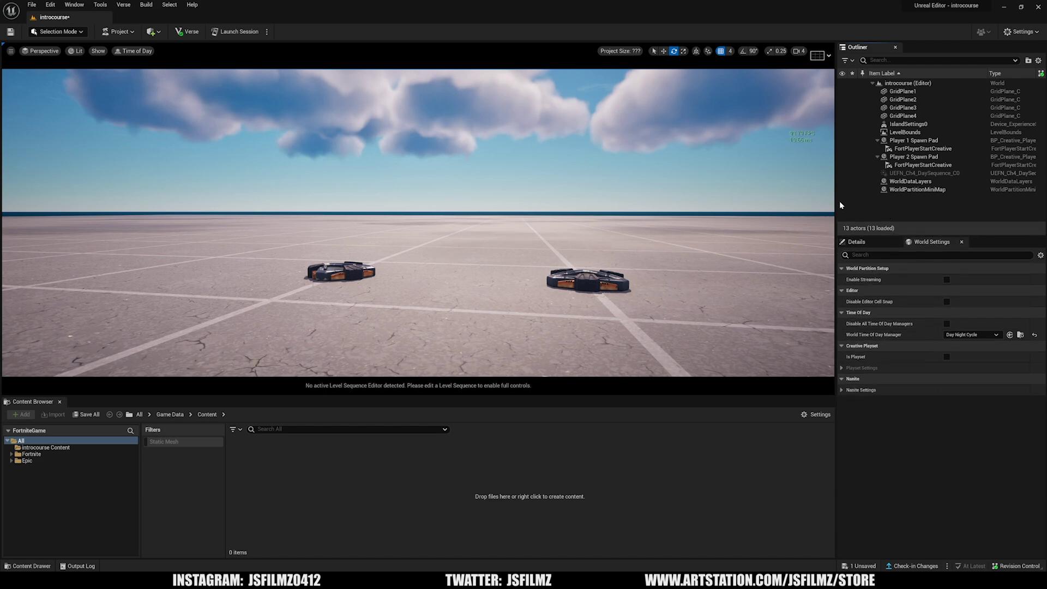
right_drag(833, 202, 841, 203)
drag(794, 202, 817, 201)
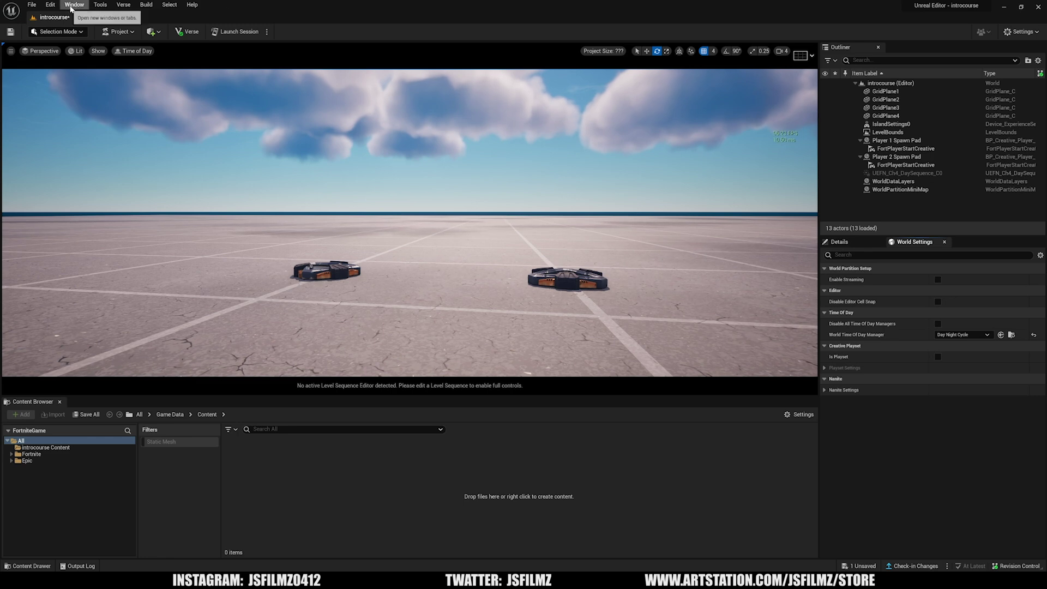
Step: Show the Details of the Player 2 Spawn Pad
click(842, 243)
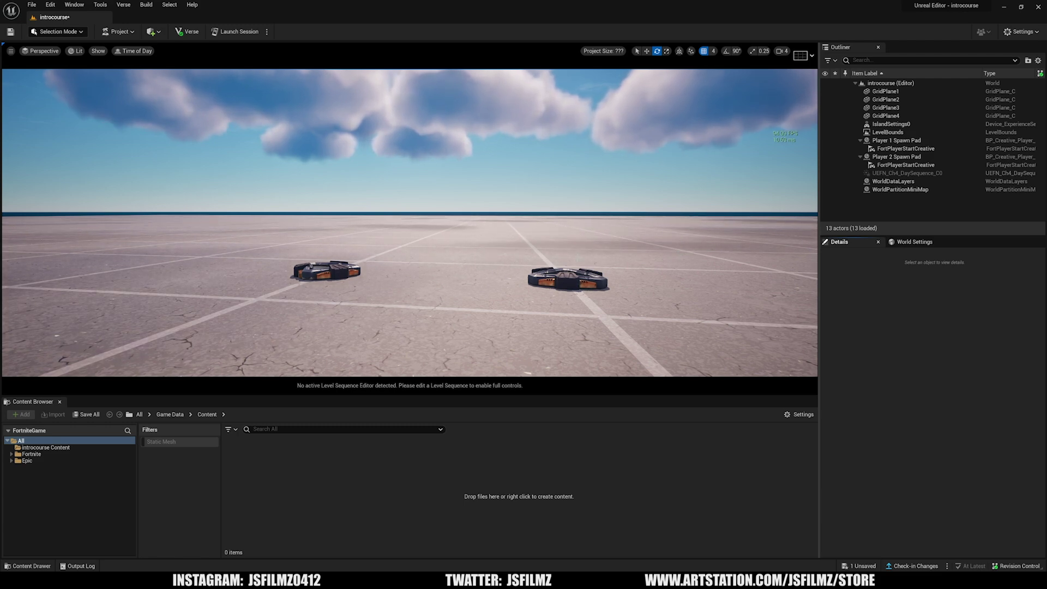
click(569, 278)
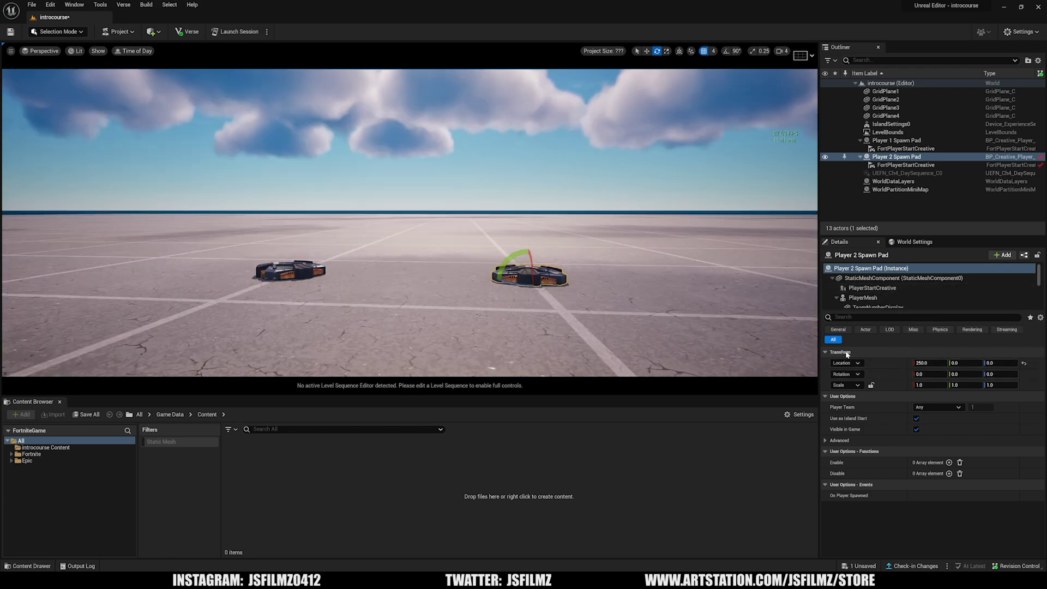
Step: Try moving the Player 2 Spawn Pad to an X location of about 340, undo it, and view its Player Team options
mouse_move(930, 362)
mouse_down()
mouse_move(909, 363)
mouse_move(995, 363)
mouse_move(951, 363)
mouse_up()
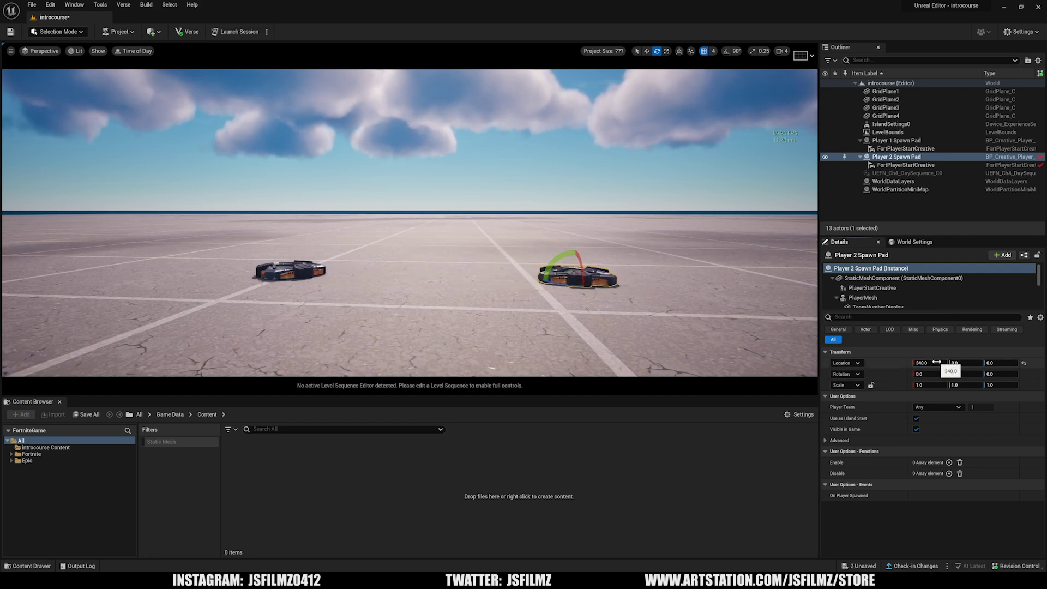
key(ctrl+z)
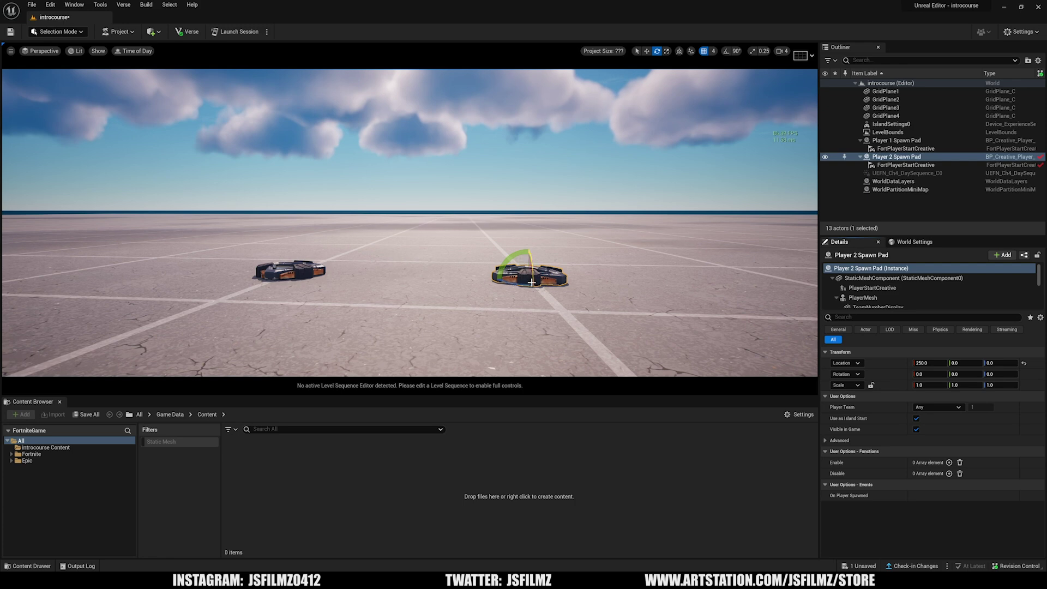
click(934, 408)
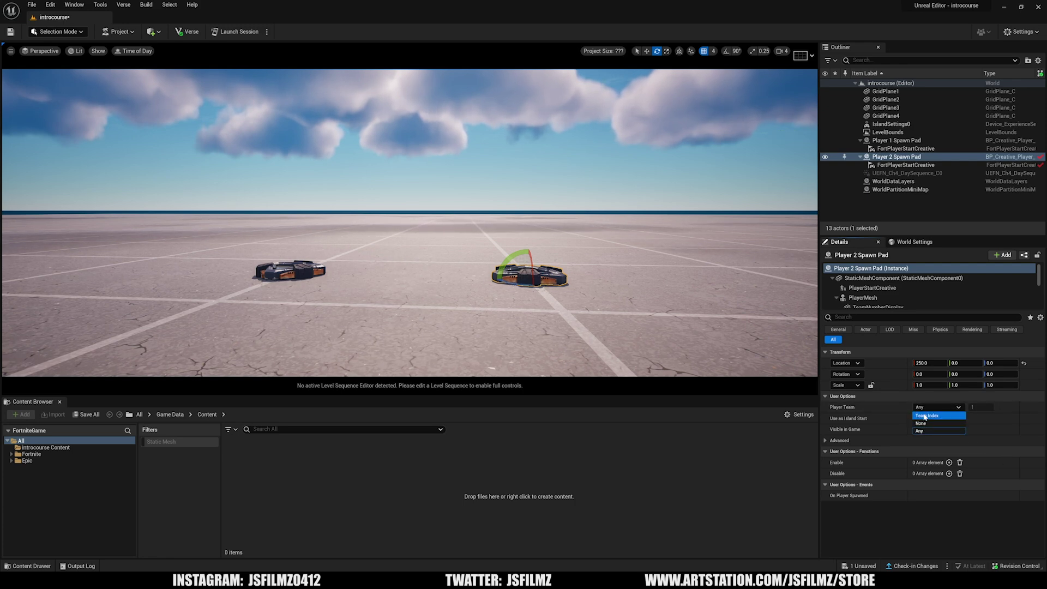
click(986, 417)
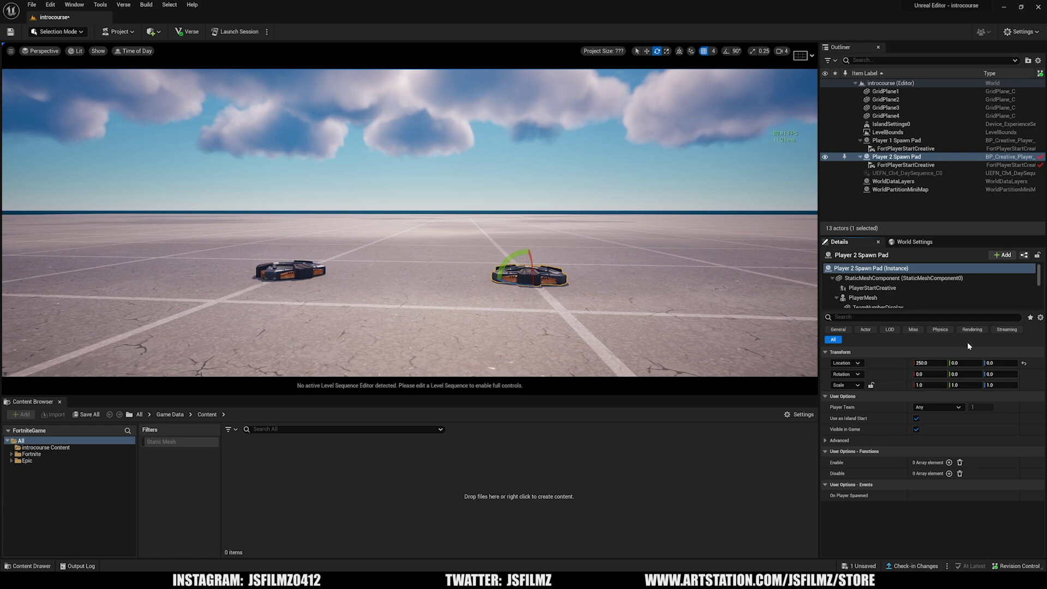
Step: Select the GridPlane1 floor to show its details, and bring the viewport closer to the spawn pads
click(589, 269)
scroll(968, 465, down, 1)
scroll(972, 480, up, 1)
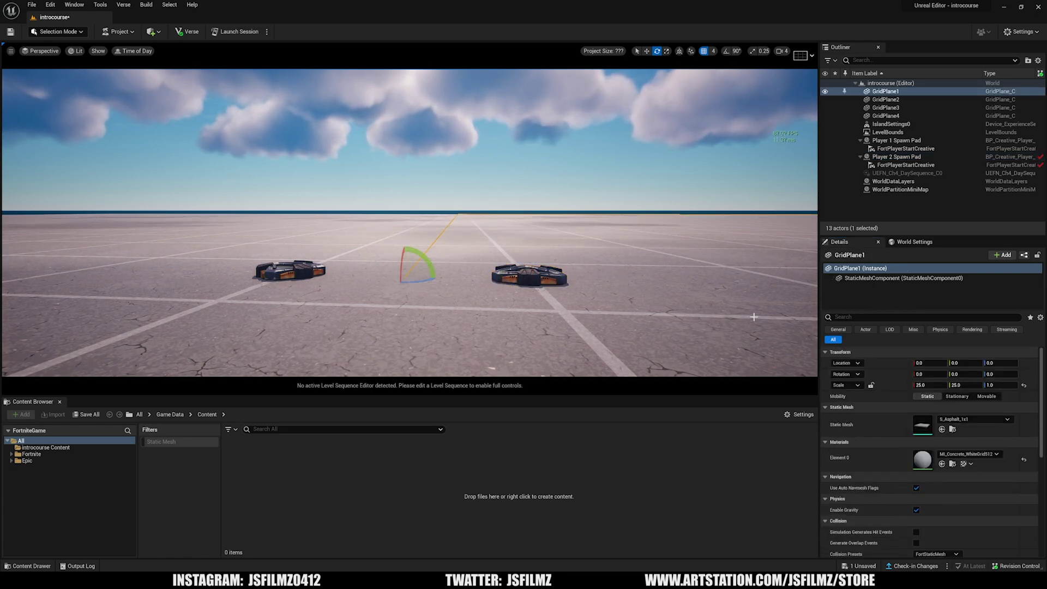
scroll(758, 312, up, 3)
scroll(759, 313, down, 2)
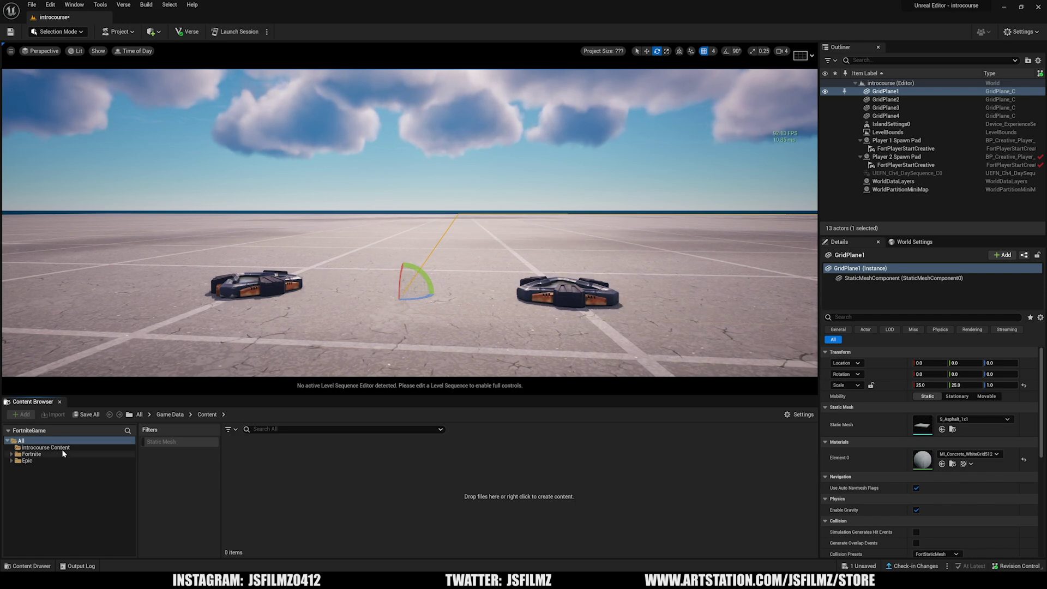
Step: Browse the contents of the introcourse Content folder and the Fortnite folder
click(47, 448)
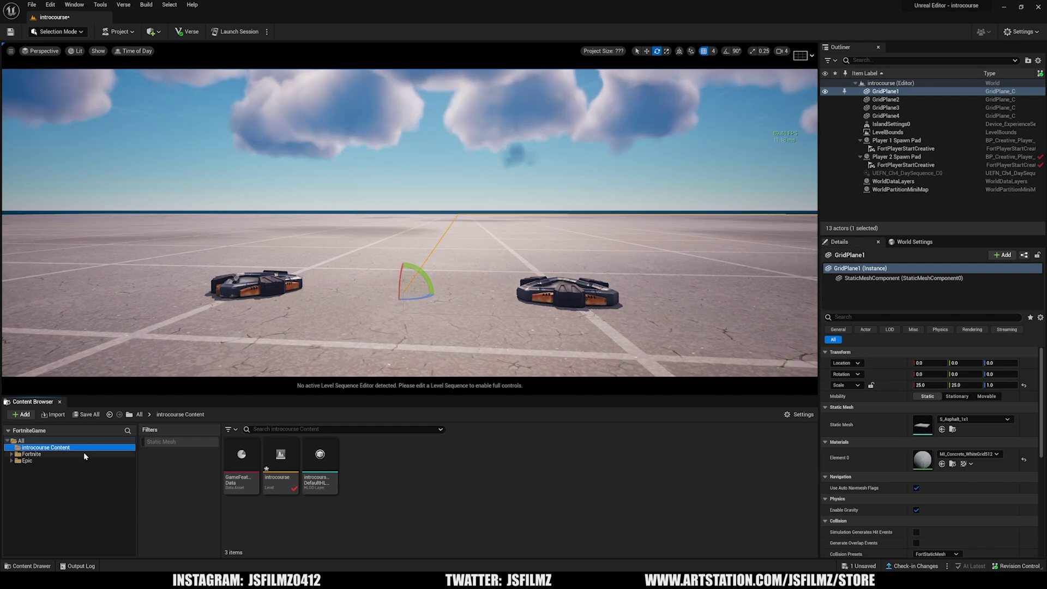
click(75, 454)
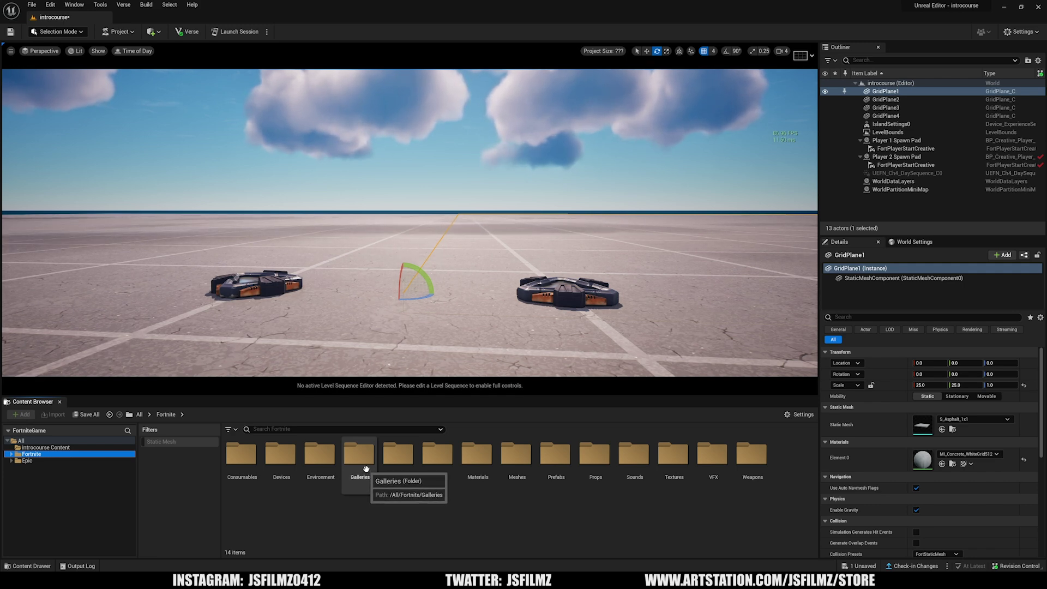
Step: Browse the Epic content down to the ground folder inside Materials/EpicBase
click(34, 460)
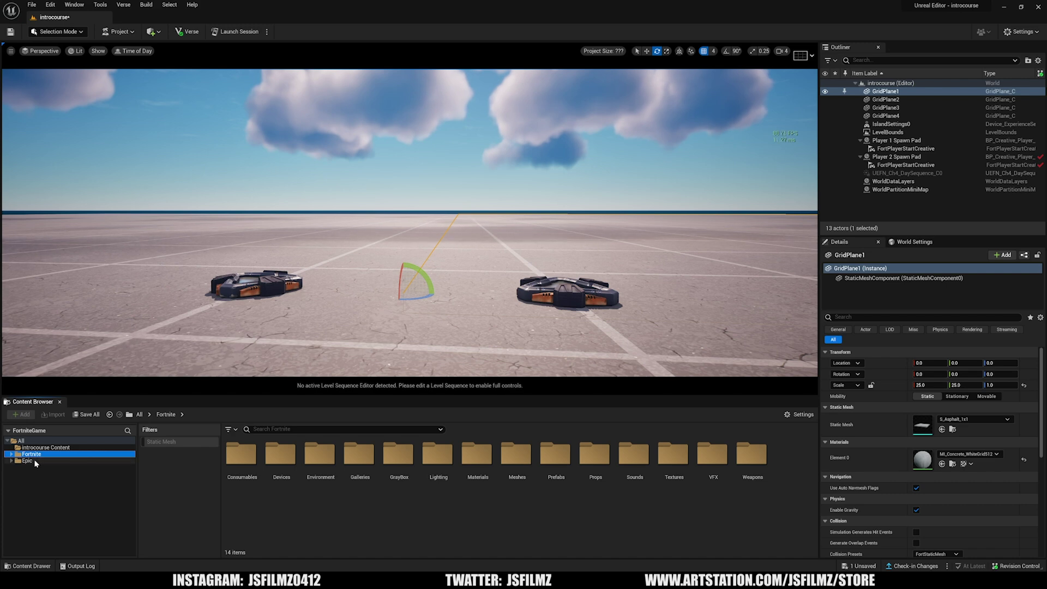
click(272, 480)
double_click(240, 455)
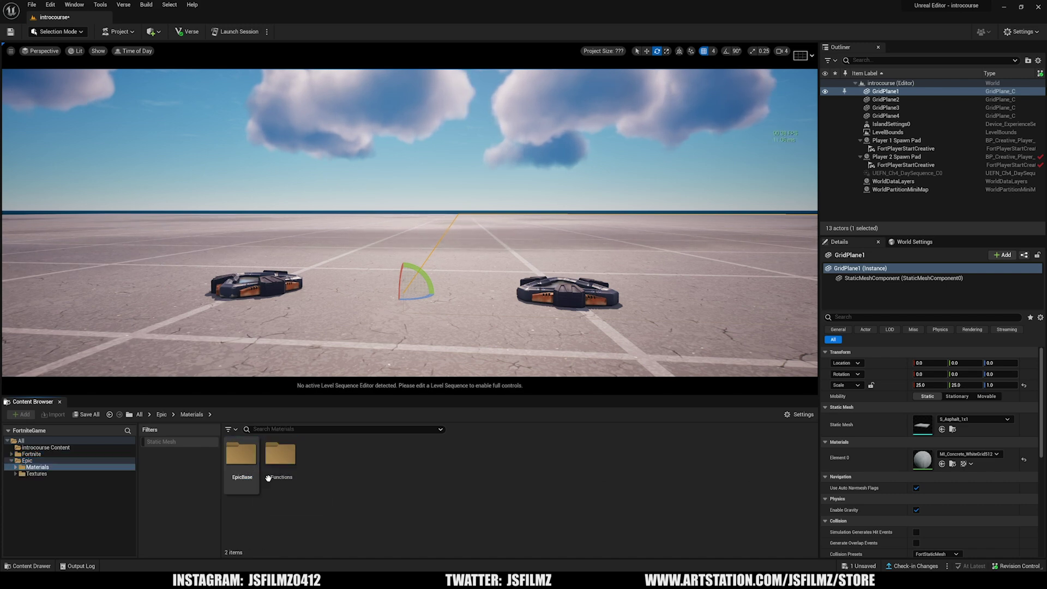
click(241, 455)
double_click(240, 456)
double_click(346, 480)
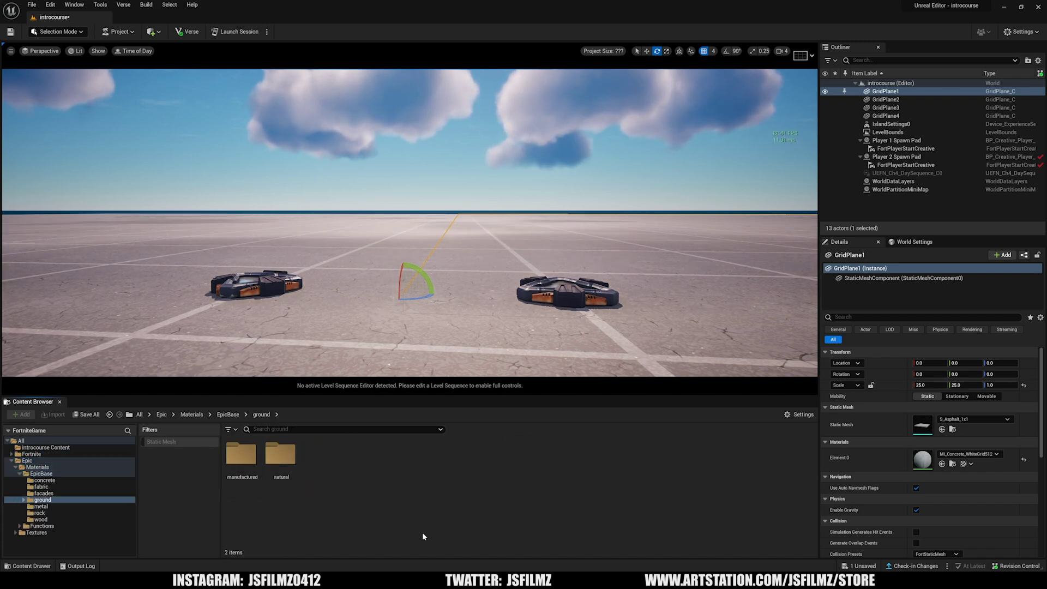
Step: Try applying the MI Quarry Gravel WorldAligned material from the natural ground folder to the floor, and undo it
double_click(281, 456)
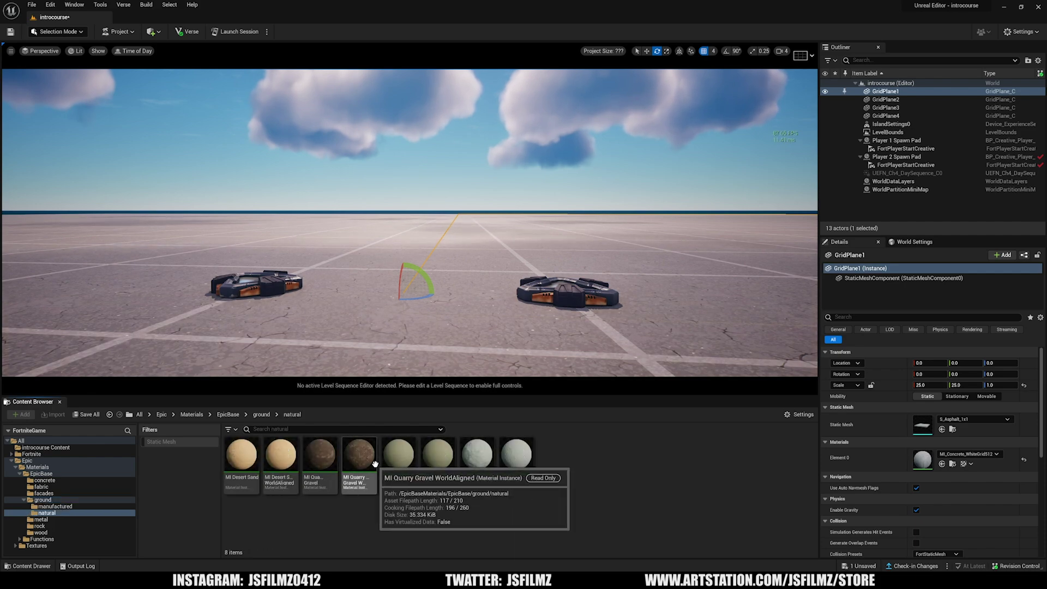
drag(368, 453, 545, 261)
right_drag(545, 261, 470, 261)
key(ctrl+z)
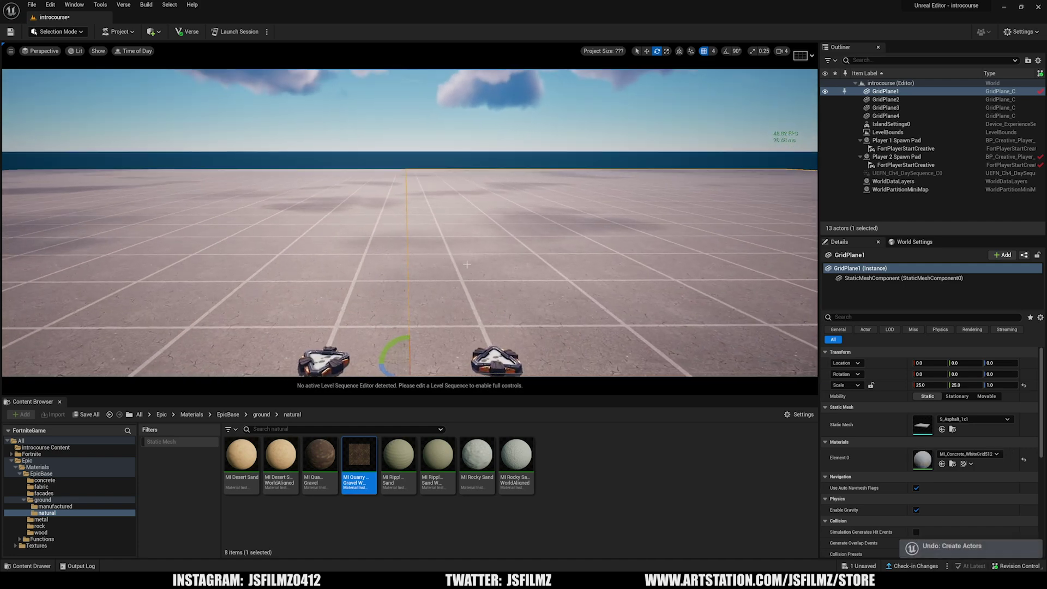
right_drag(410, 305, 404, 327)
Step: Go back to the introcourse Content folder and view the asset types that can be added there
click(45, 447)
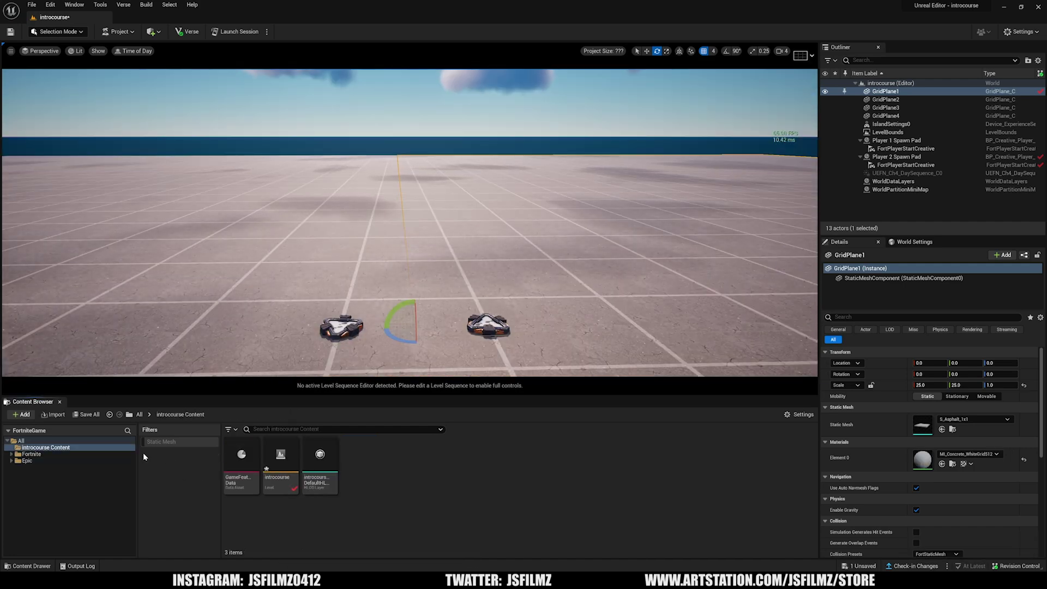
click(27, 416)
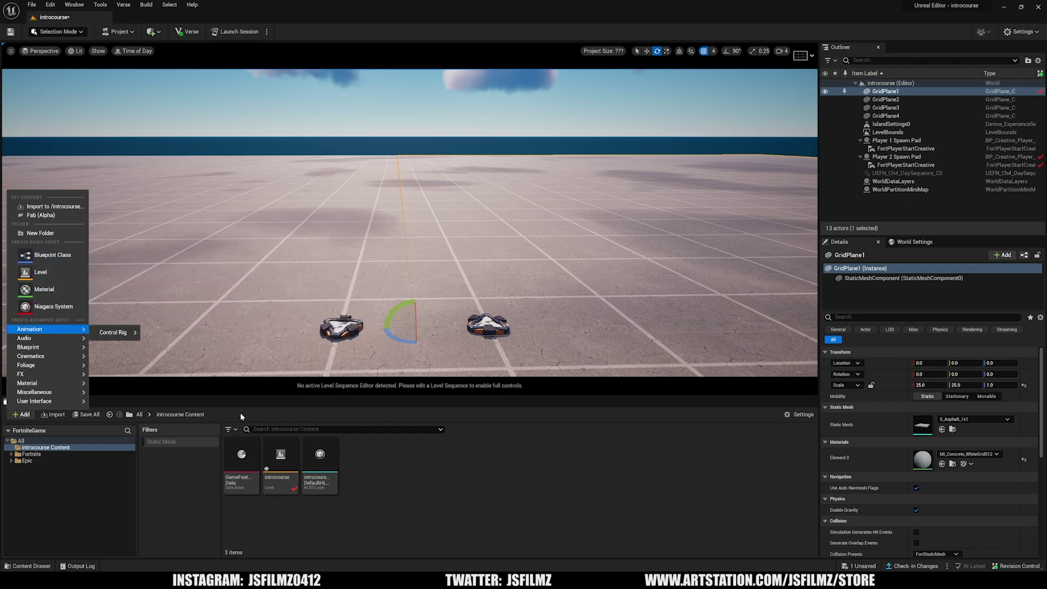
right_click(407, 493)
mouse_move(411, 486)
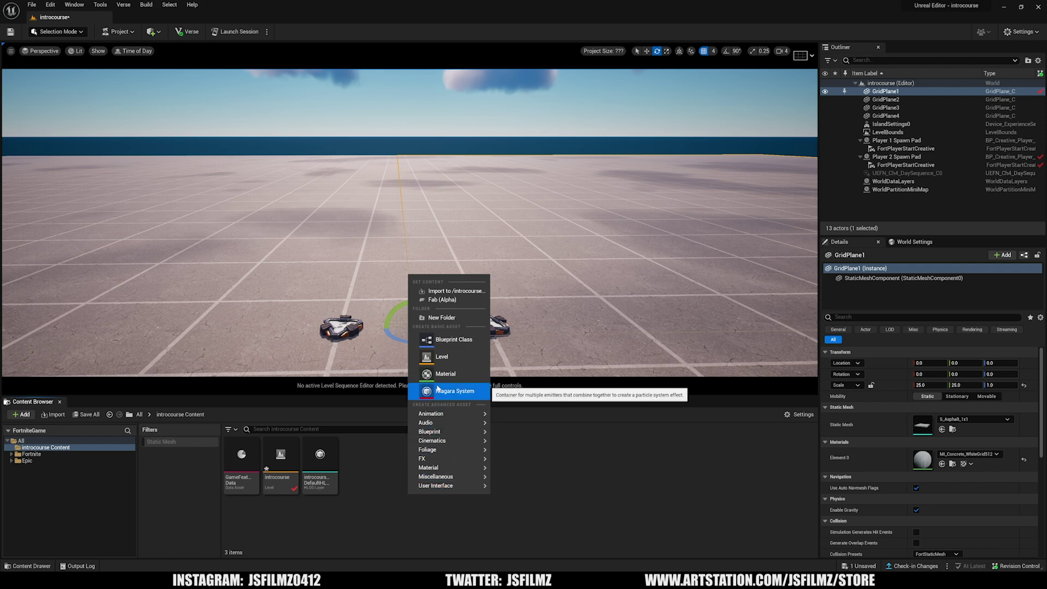
click(91, 426)
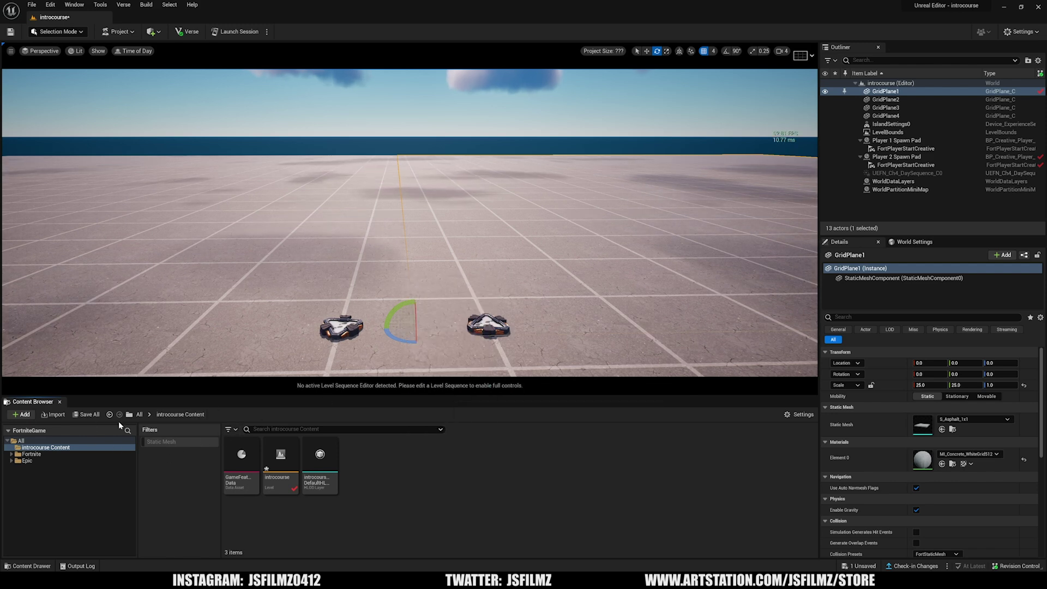
Step: Save all unsaved content, with the introcourse level selected for saving
click(90, 414)
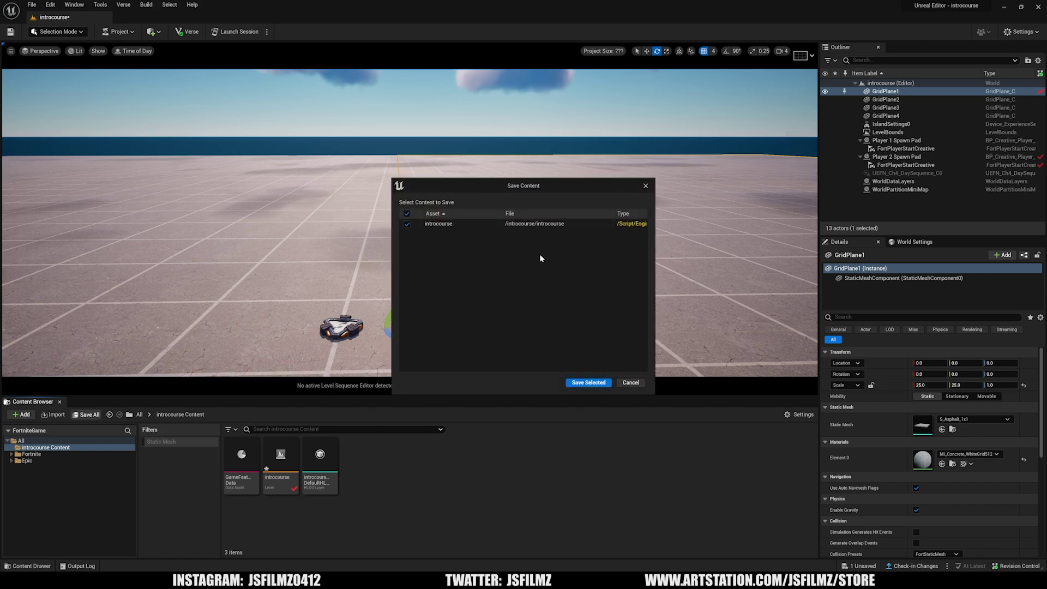
click(592, 382)
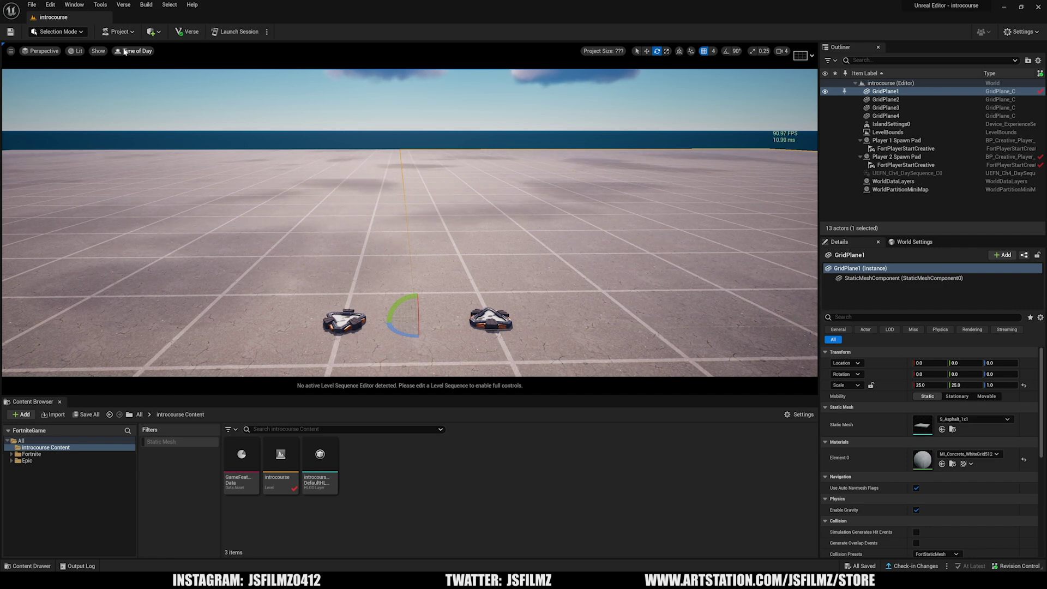
Step: Switch to Landscape mode and inspect the extent of the new landscape's preview grid
click(68, 34)
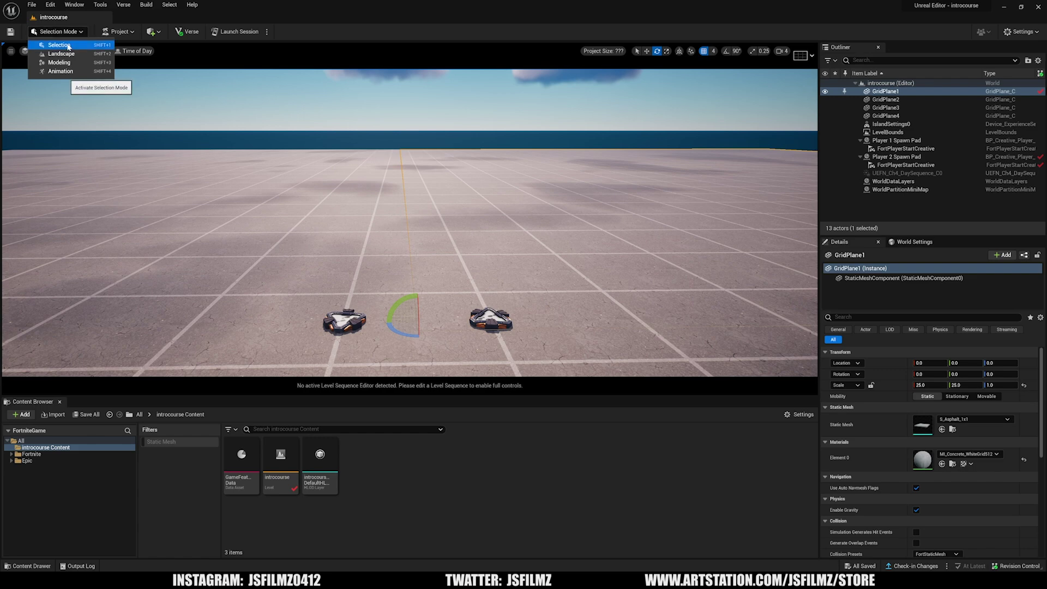
click(316, 190)
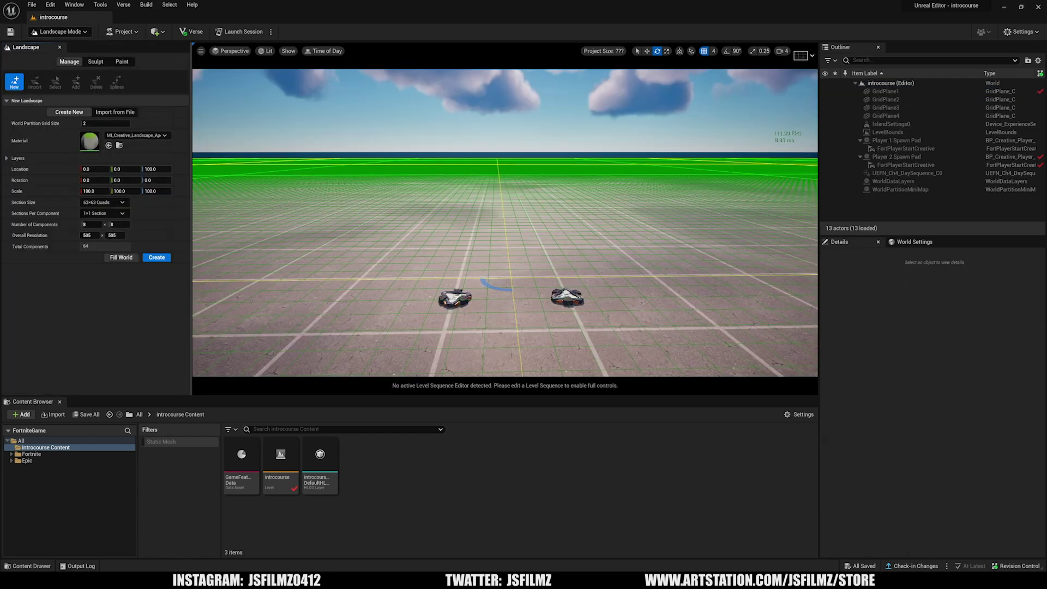
drag(313, 187, 291, 252)
right_drag(291, 252, 469, 200)
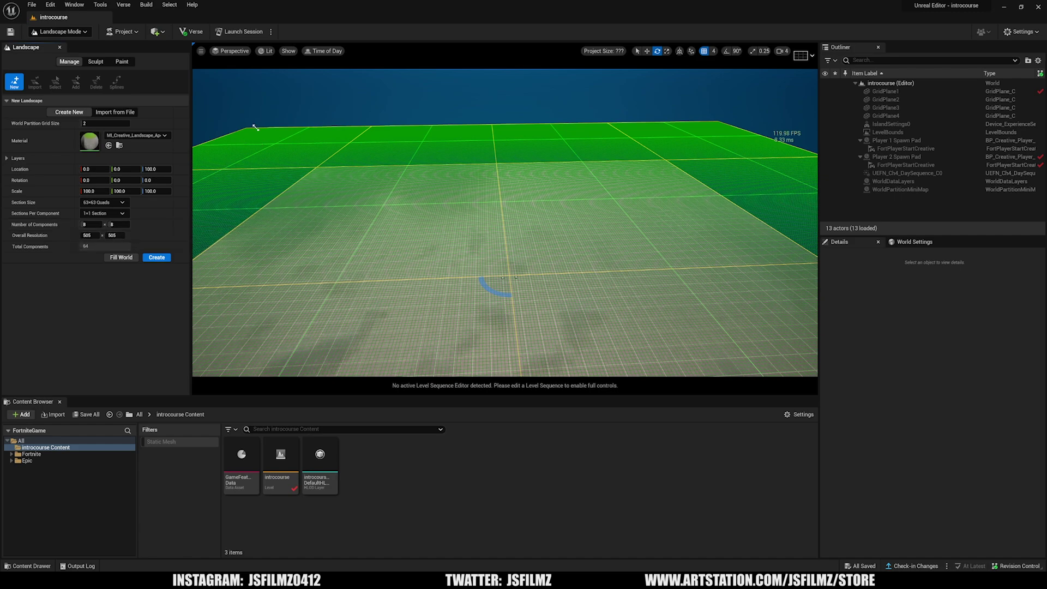
right_drag(628, 154, 217, 257)
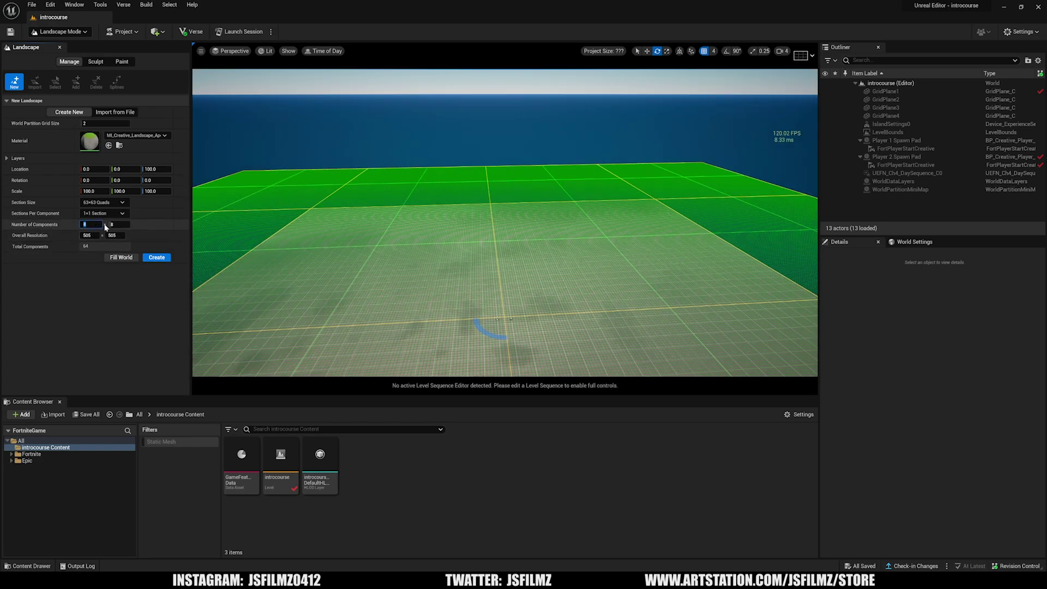
Step: Set the new landscape's number of components to 2 x 2
text(2)
key(Tab)
text(2)
key(Return)
right_drag(349, 219, 359, 174)
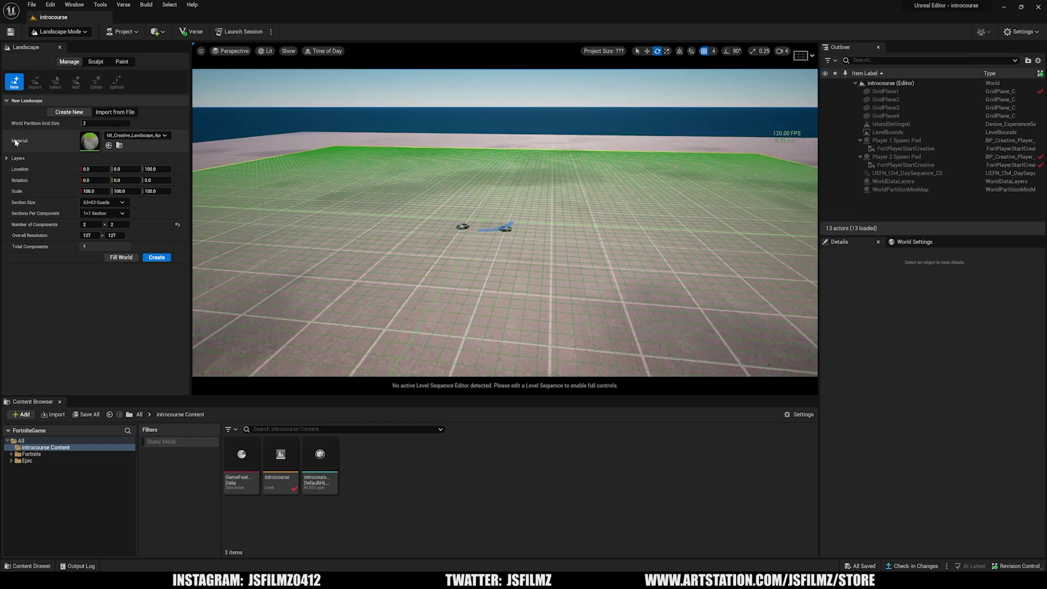
Step: Search the new landscape's material choices for "landscape"
click(142, 135)
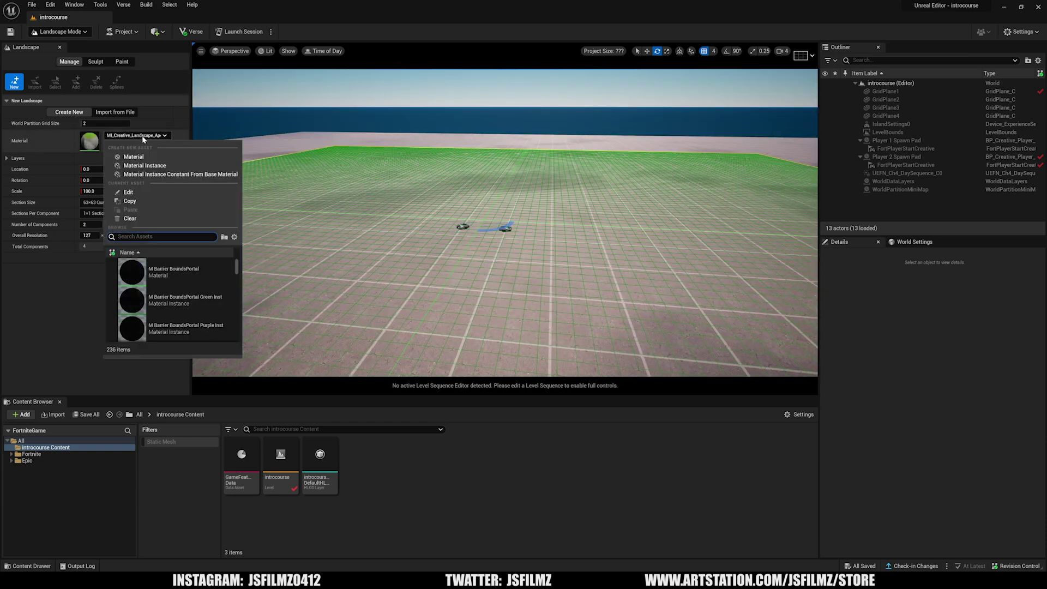
text(land)
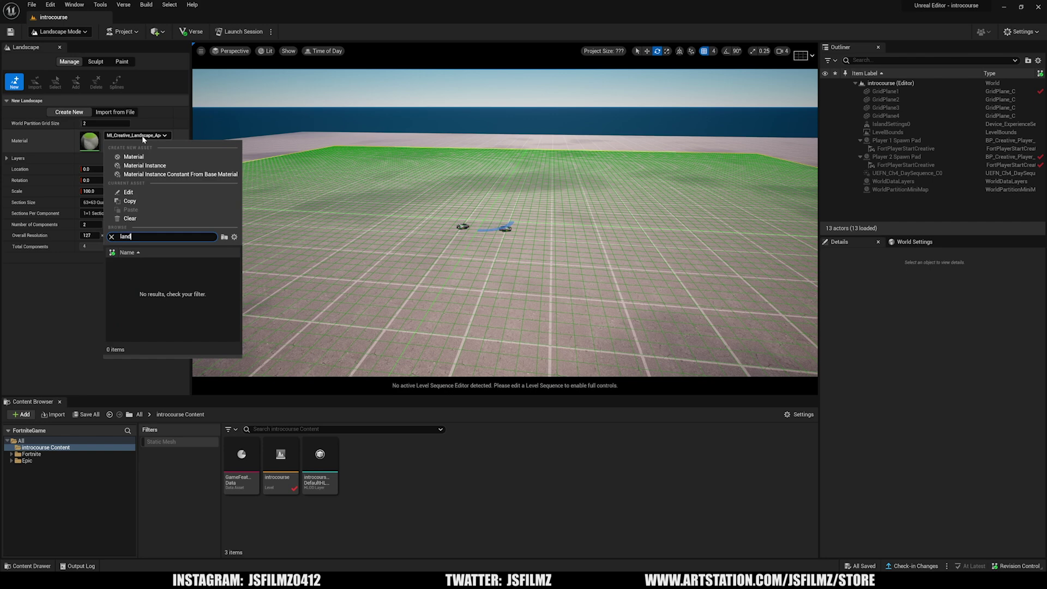
text(scape)
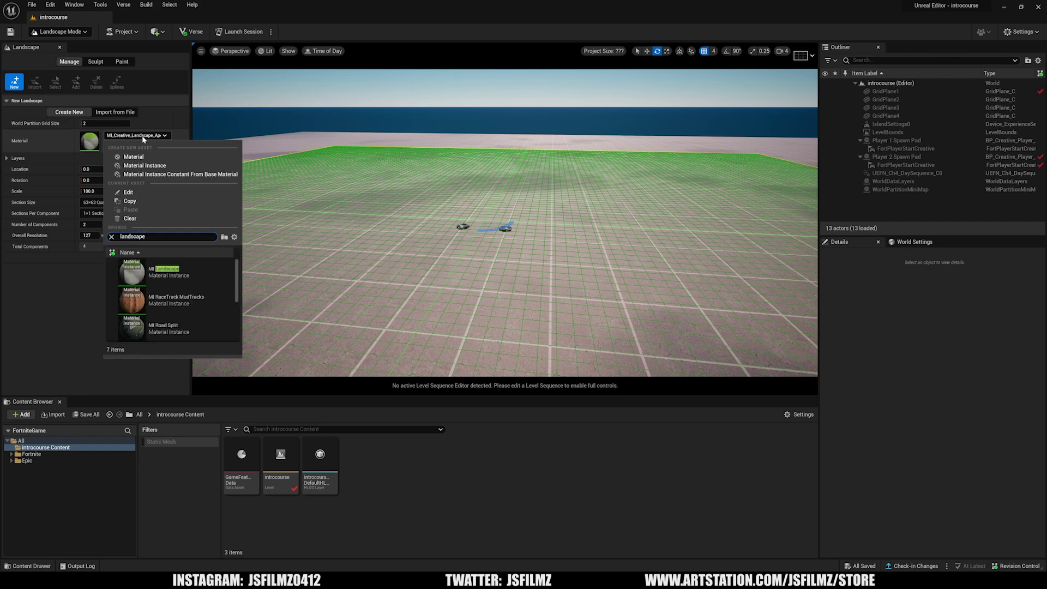
click(178, 277)
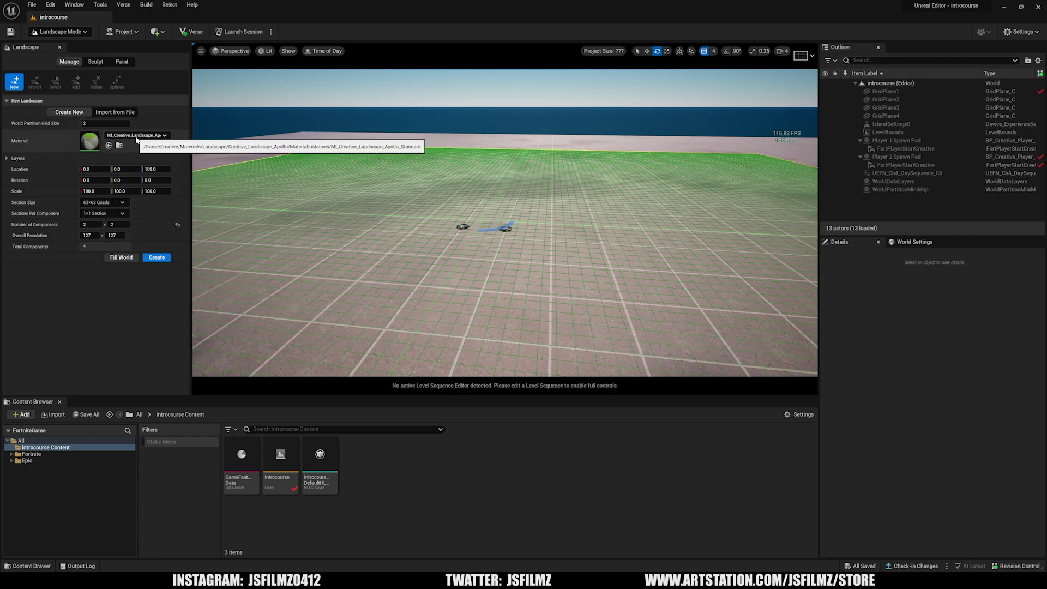
Step: Create the landscape with the current settings and look over its grass surface
right_drag(273, 191, 273, 153)
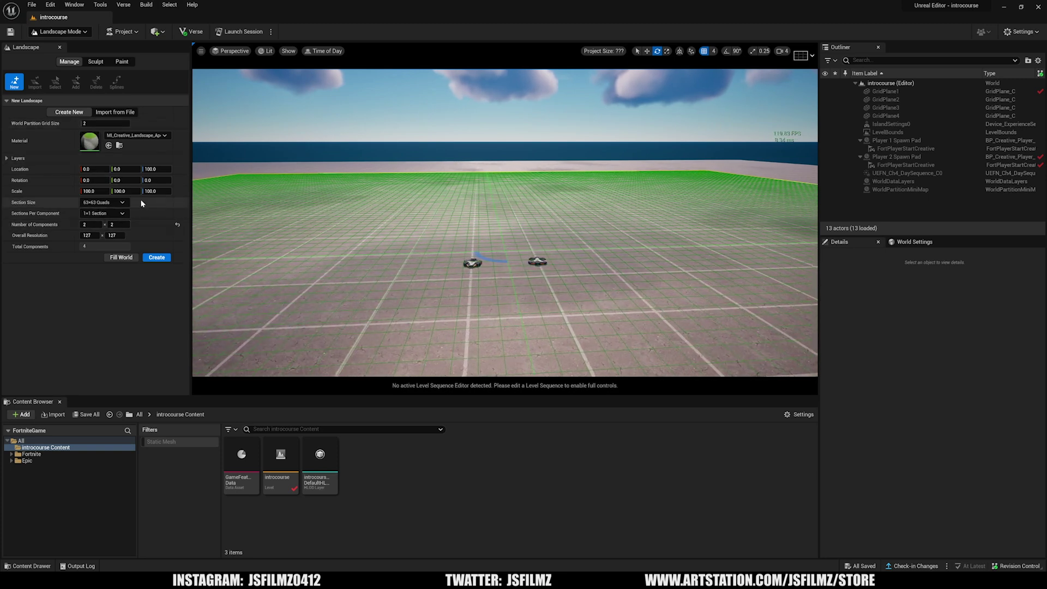
click(154, 258)
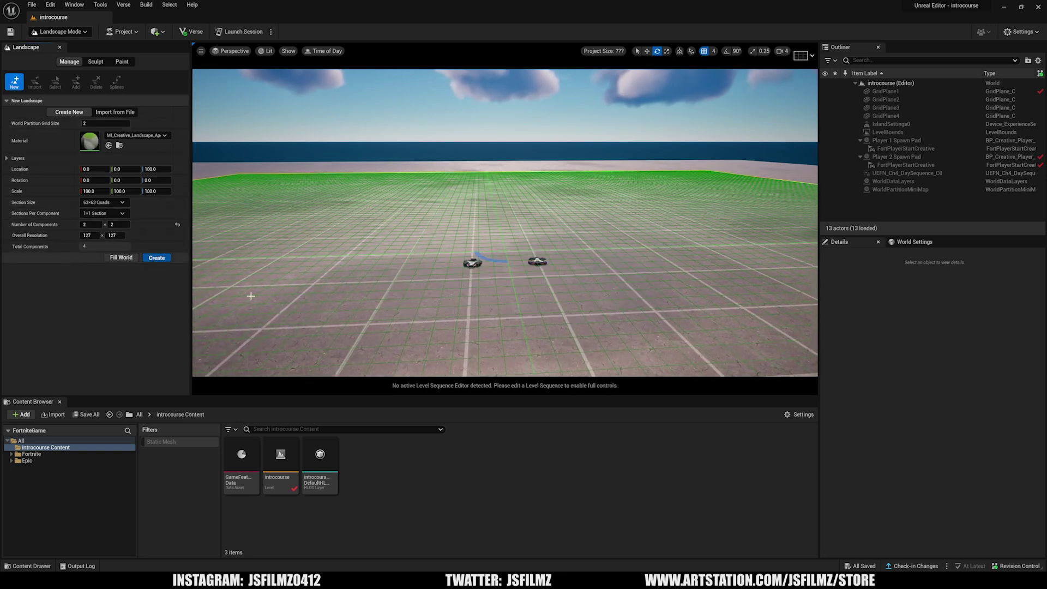
right_drag(250, 293, 250, 292)
key(w)
right_drag(481, 213, 481, 213)
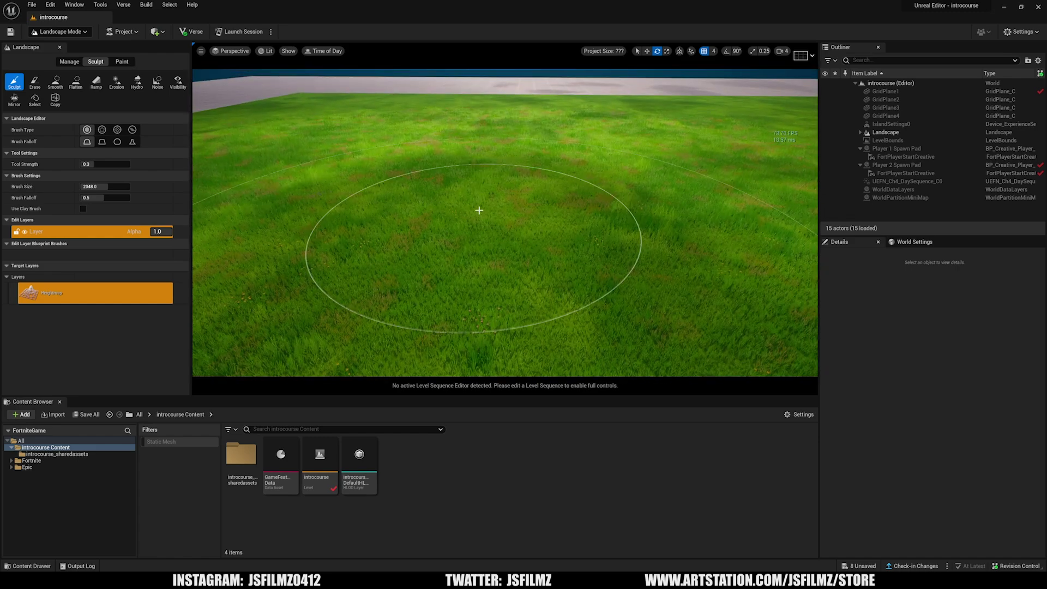
Step: Return to Selection mode and delete the four floor planes, GridPlane1 through GridPlane4
click(57, 31)
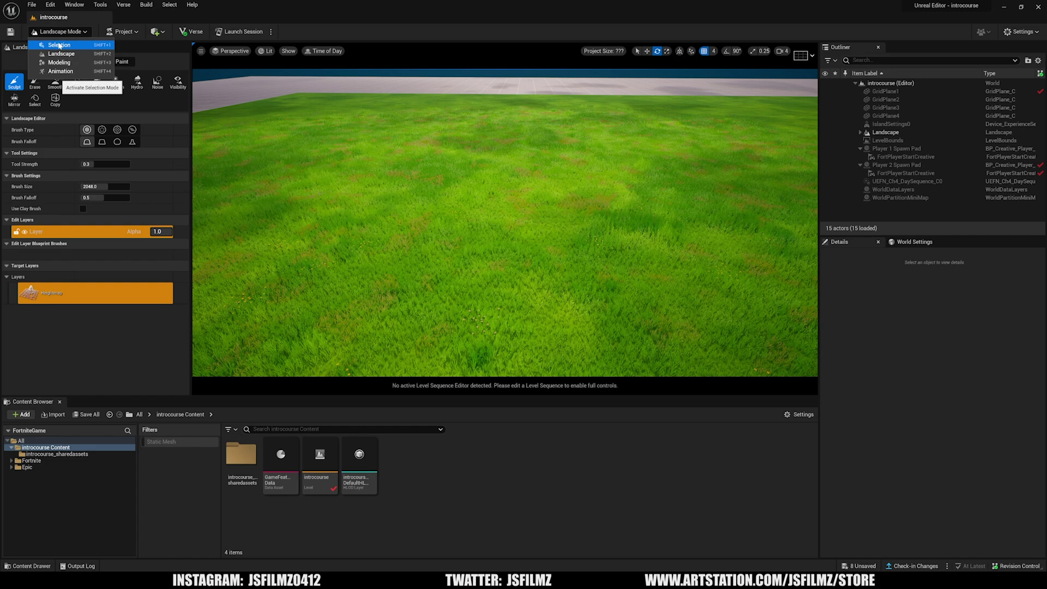
click(59, 45)
right_drag(349, 163, 349, 164)
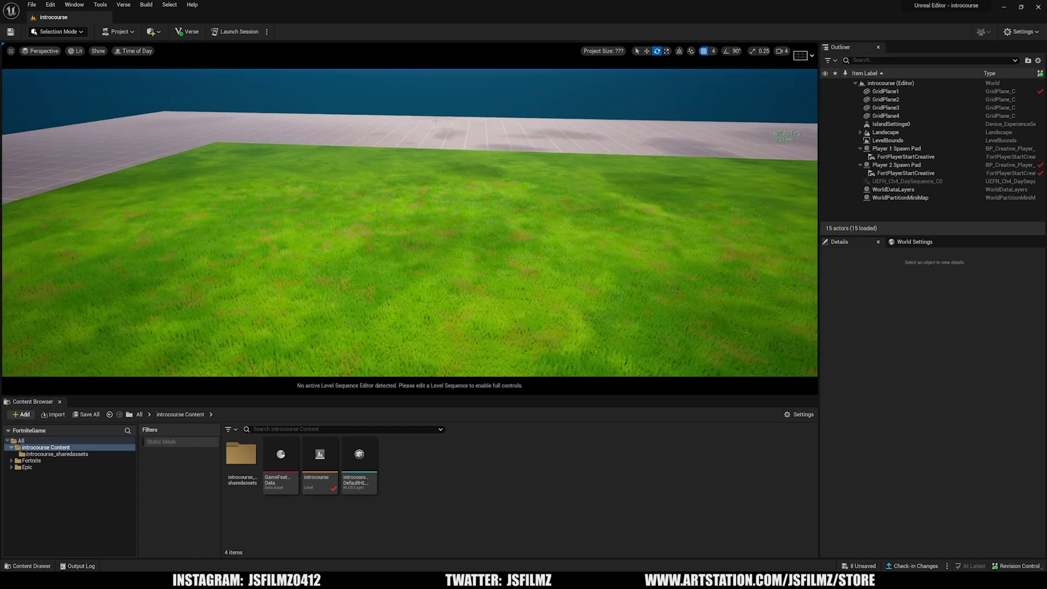
click(349, 132)
click(888, 92)
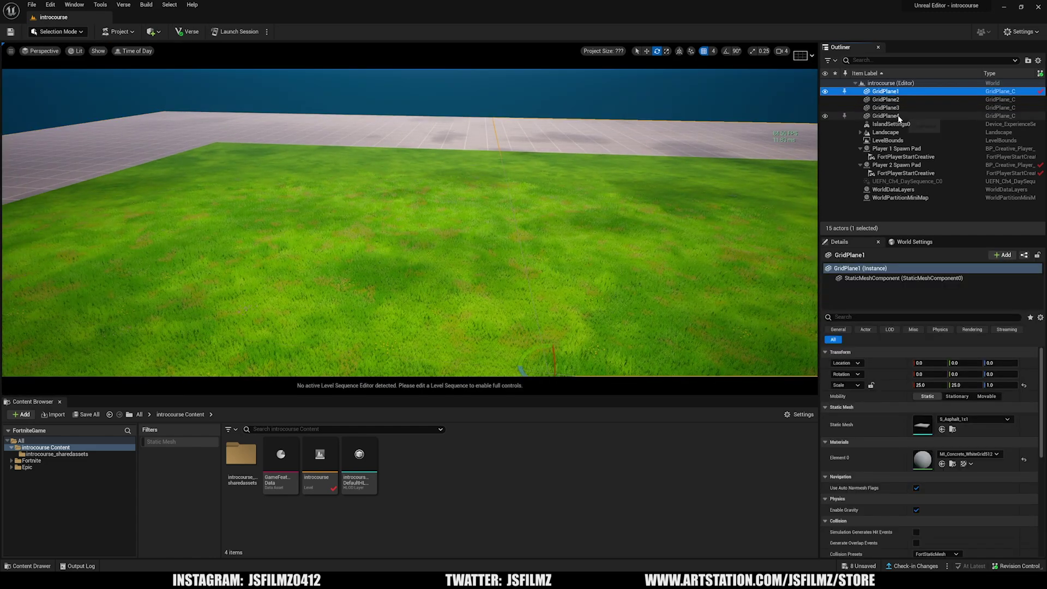
shift+click(889, 115)
key(Delete)
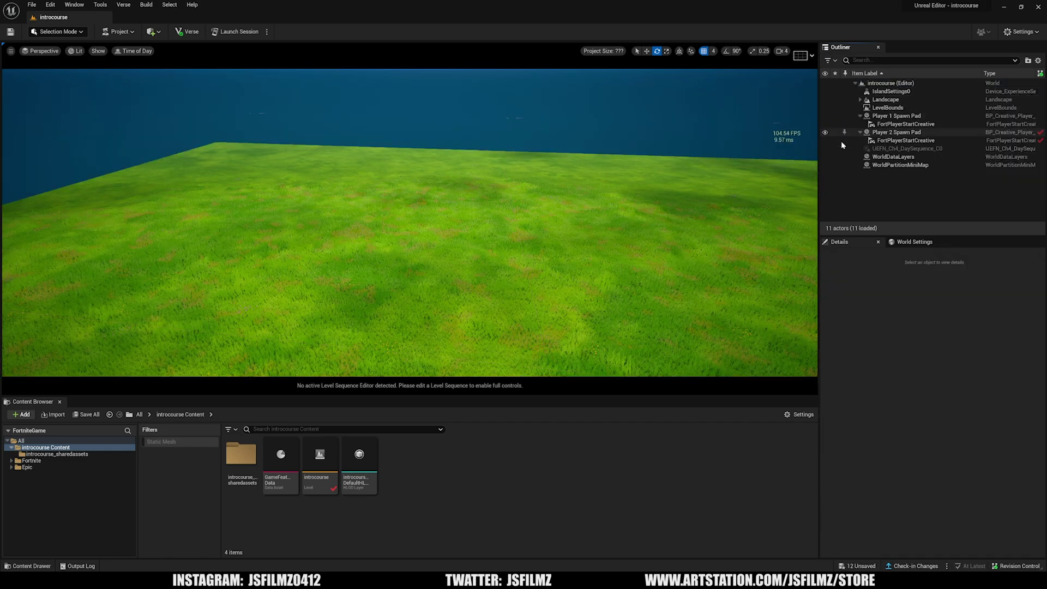
Step: Switch back to Landscape mode and raise several hills along the far side of the grass with the Sculpt tool
key(w)
right_drag(499, 278, 499, 278)
right_drag(153, 123, 153, 123)
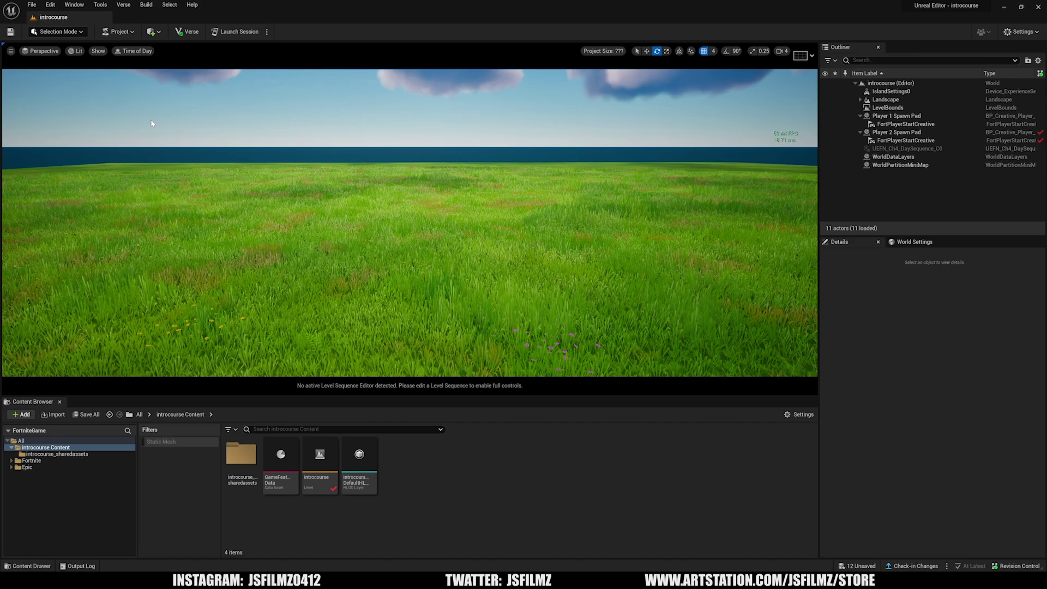
click(69, 32)
click(93, 50)
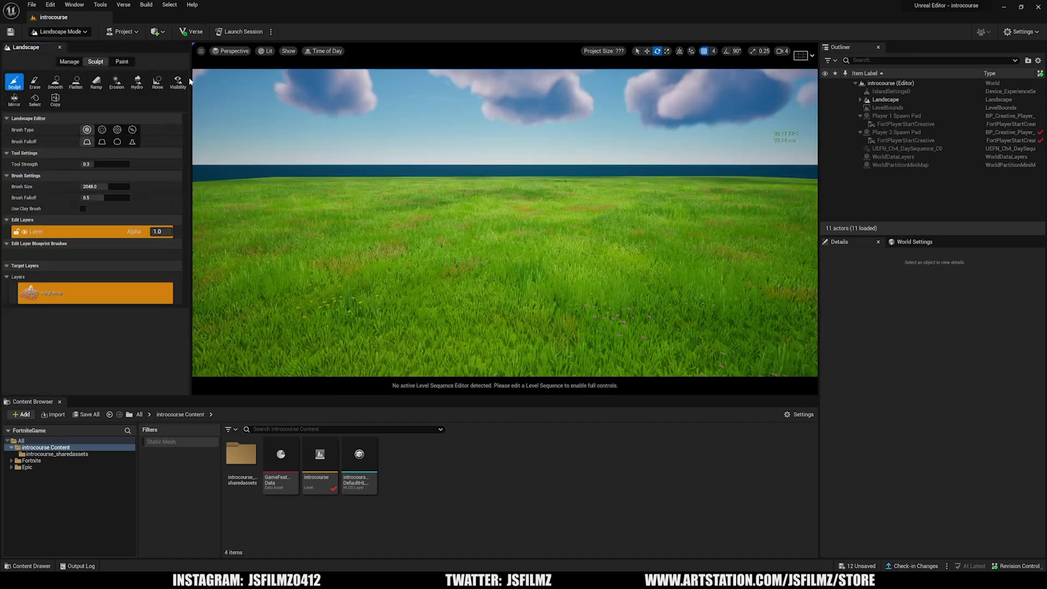
right_drag(505, 223, 453, 203)
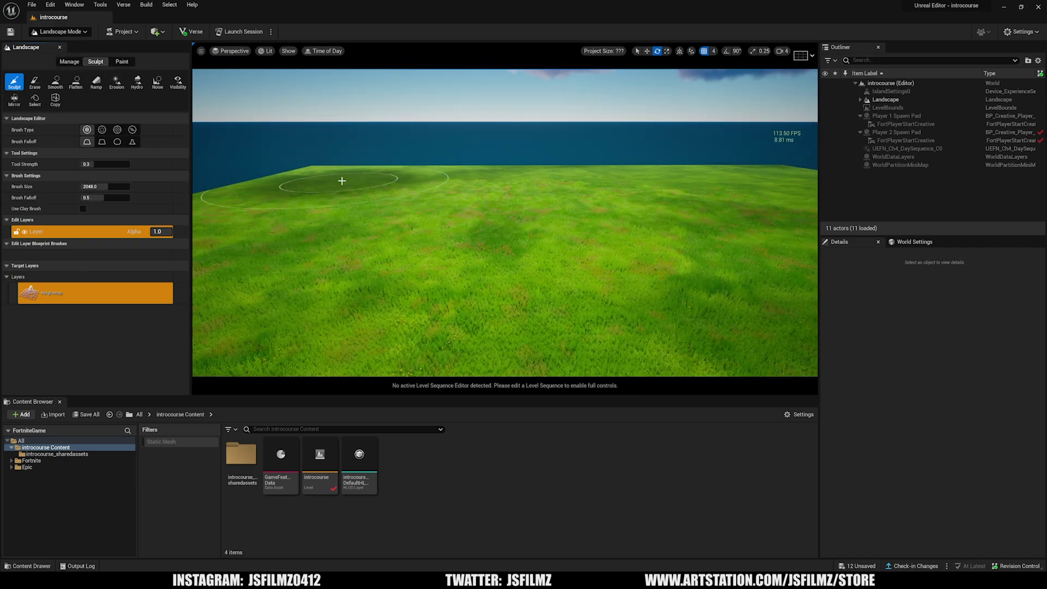
drag(336, 177, 423, 180)
right_drag(500, 193, 500, 194)
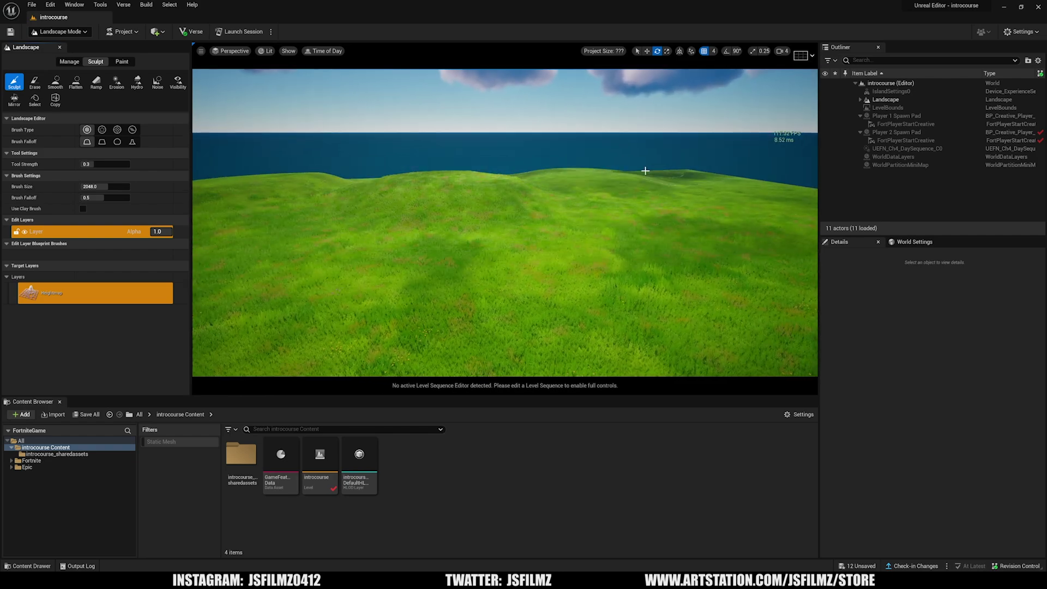
right_drag(666, 174, 667, 175)
drag(666, 175, 625, 177)
right_drag(626, 177, 626, 177)
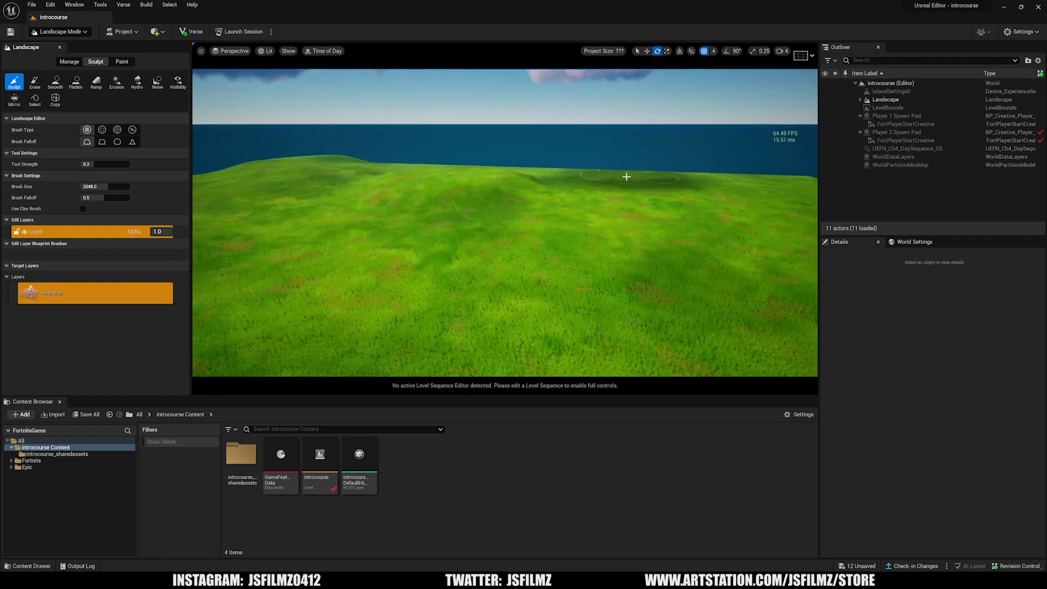
Step: Soften the sculpted hills with the Smooth tool
click(55, 82)
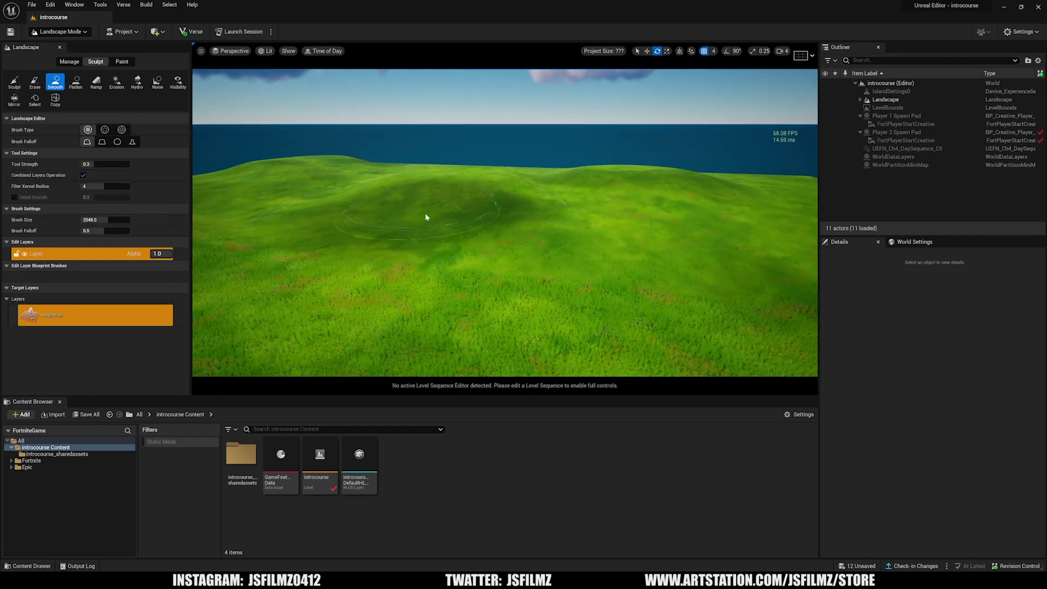
right_drag(422, 213, 423, 213)
right_drag(578, 325, 578, 325)
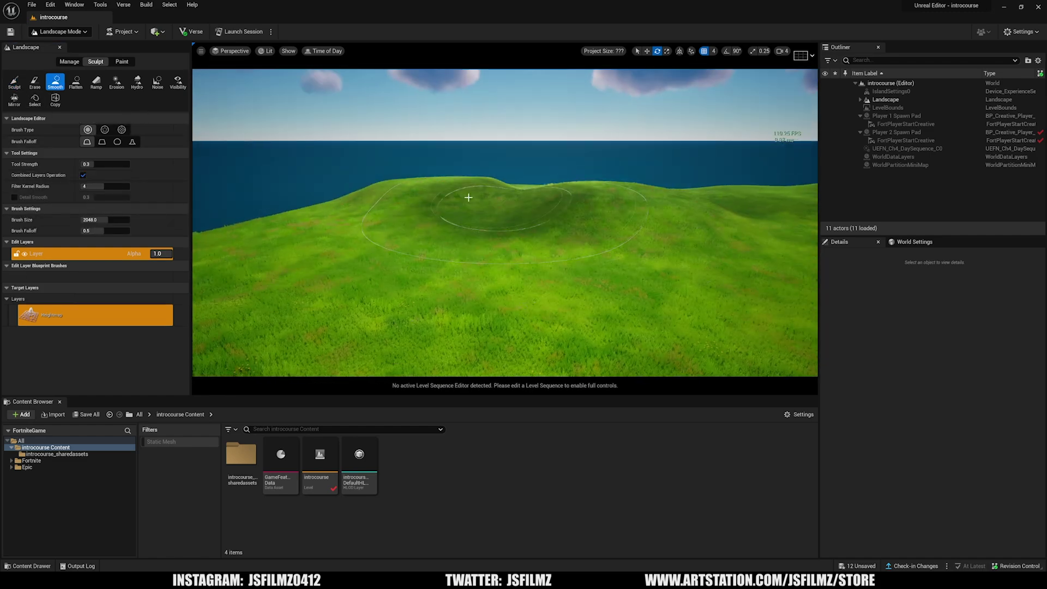
mouse_move(430, 196)
right_down()
mouse_move(459, 245)
mouse_move(490, 209)
mouse_move(467, 240)
right_up()
mouse_move(390, 227)
right_down()
mouse_move(630, 255)
mouse_move(523, 233)
right_up()
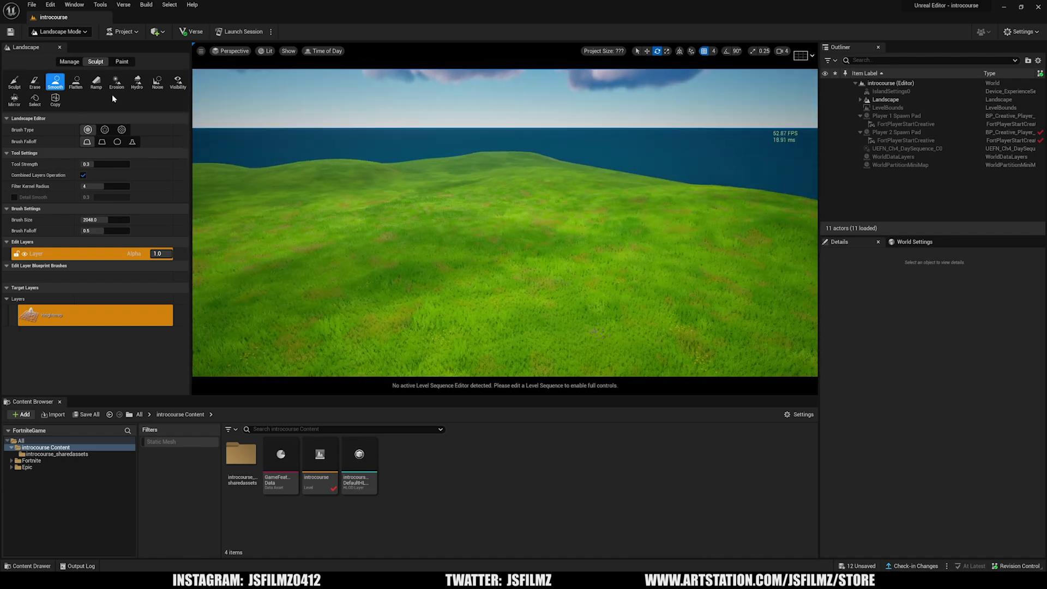
Step: Brush over the hills with the Erosion tool
click(60, 87)
click(115, 83)
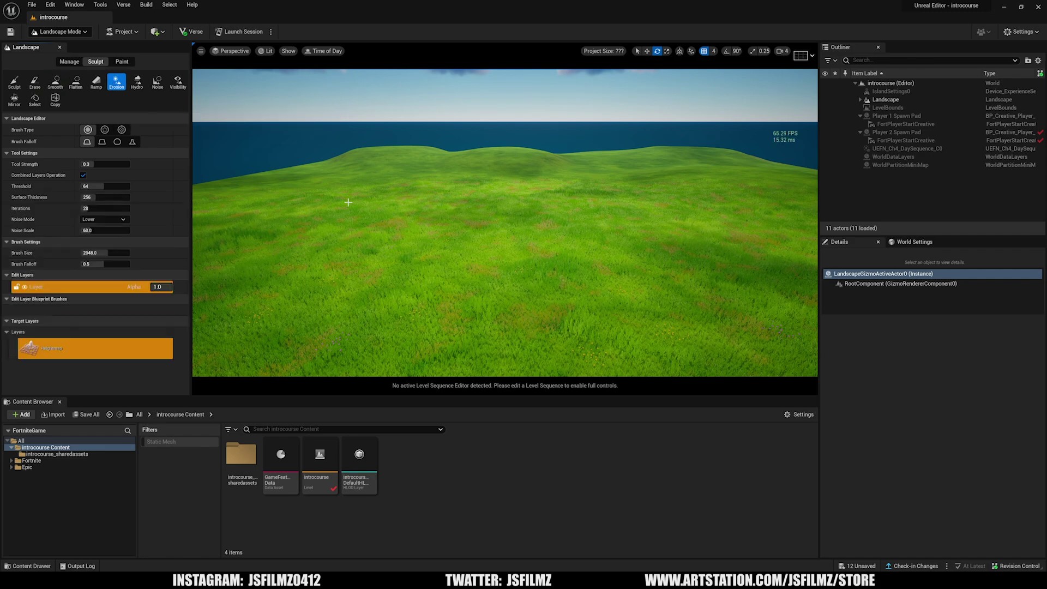
mouse_move(407, 229)
right_down()
mouse_move(409, 197)
mouse_move(429, 214)
mouse_move(436, 191)
mouse_move(522, 184)
right_up()
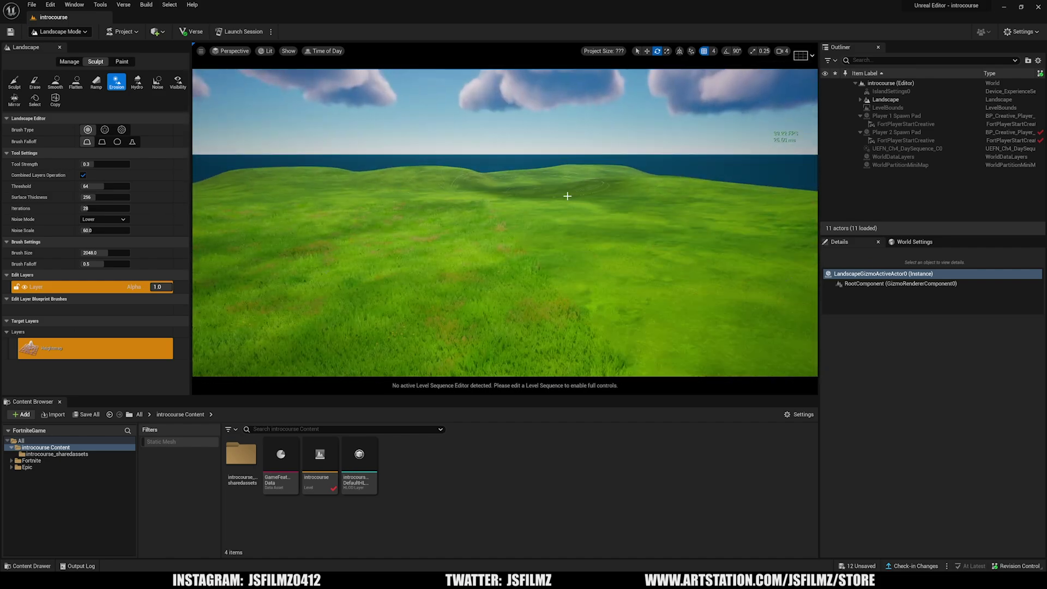
mouse_move(332, 194)
right_down()
mouse_move(337, 205)
mouse_move(368, 206)
right_up()
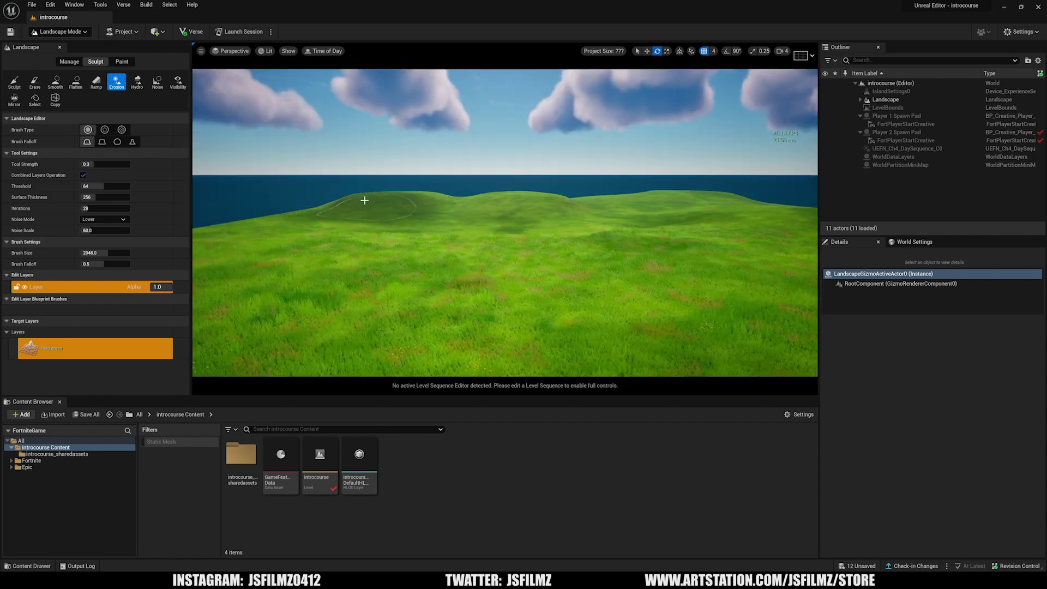
Step: Lower the Erosion tool's strength to about 0.2 and its brush size to about 1971
right_drag(475, 227, 452, 219)
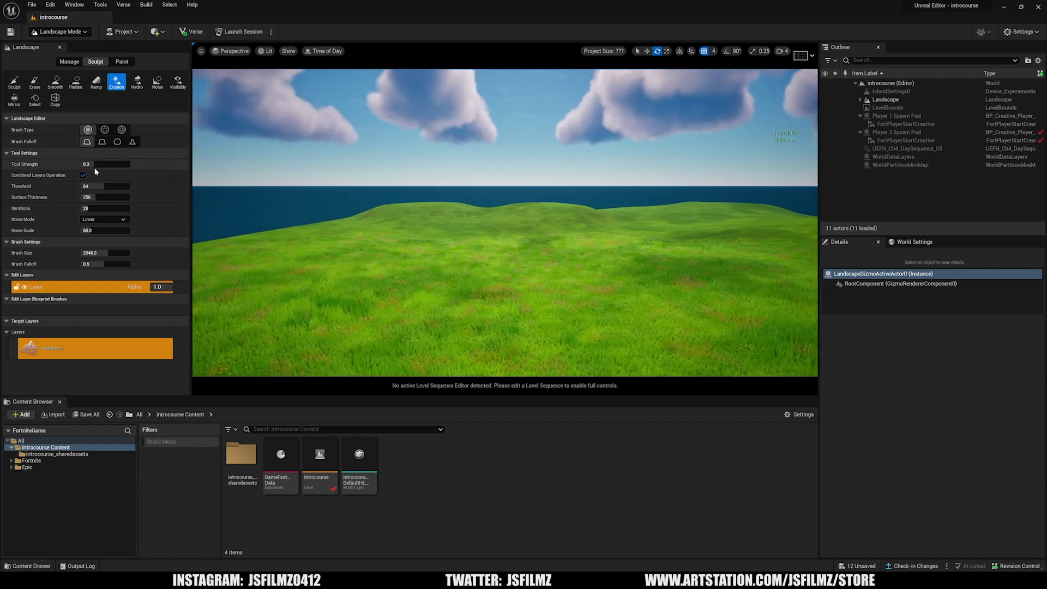
right_drag(393, 293, 393, 290)
click(393, 290)
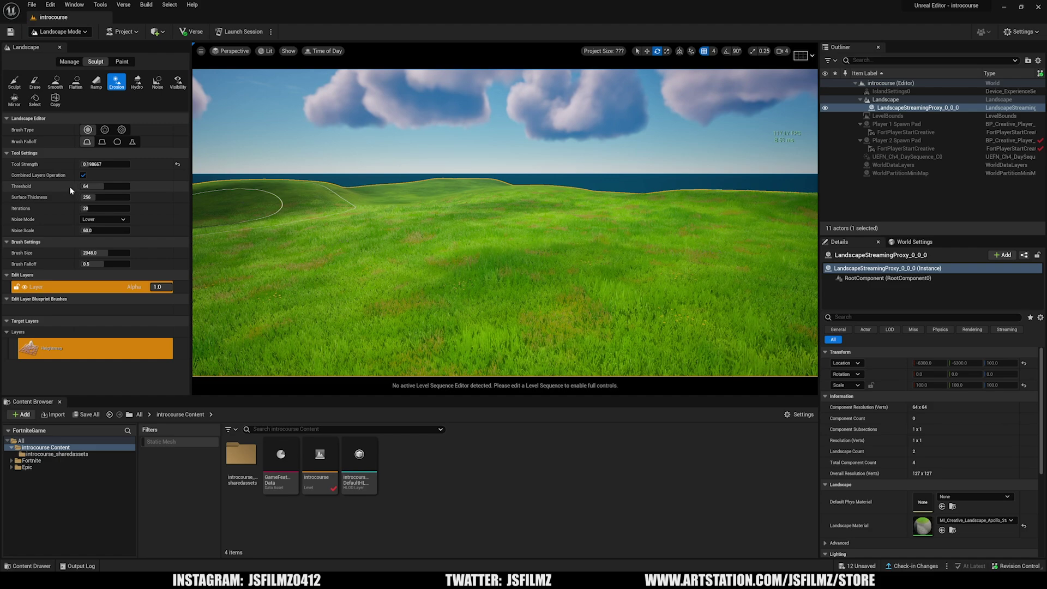
drag(104, 253, 107, 252)
click(104, 252)
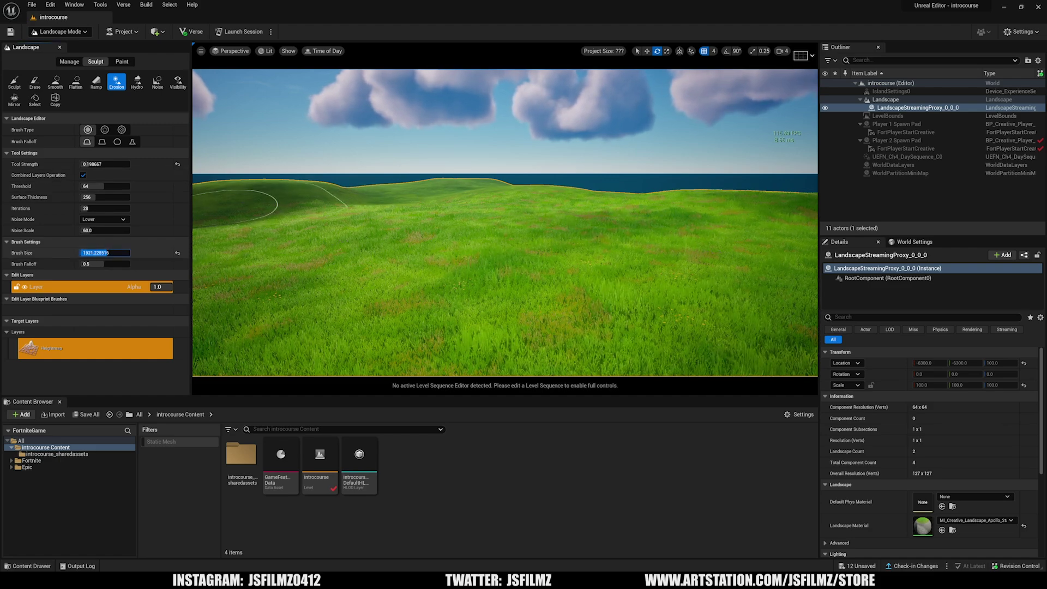
Step: Try the Erosion brush with a falloff of 0, and set the falloff to about 0.45
click(100, 263)
drag(104, 264, 81, 264)
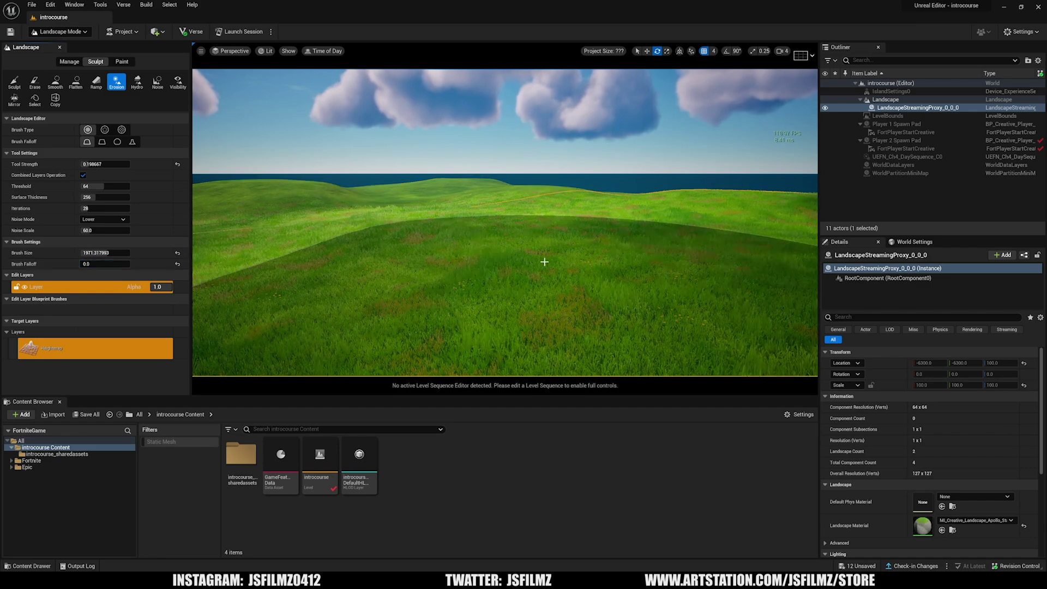
right_drag(543, 262, 543, 278)
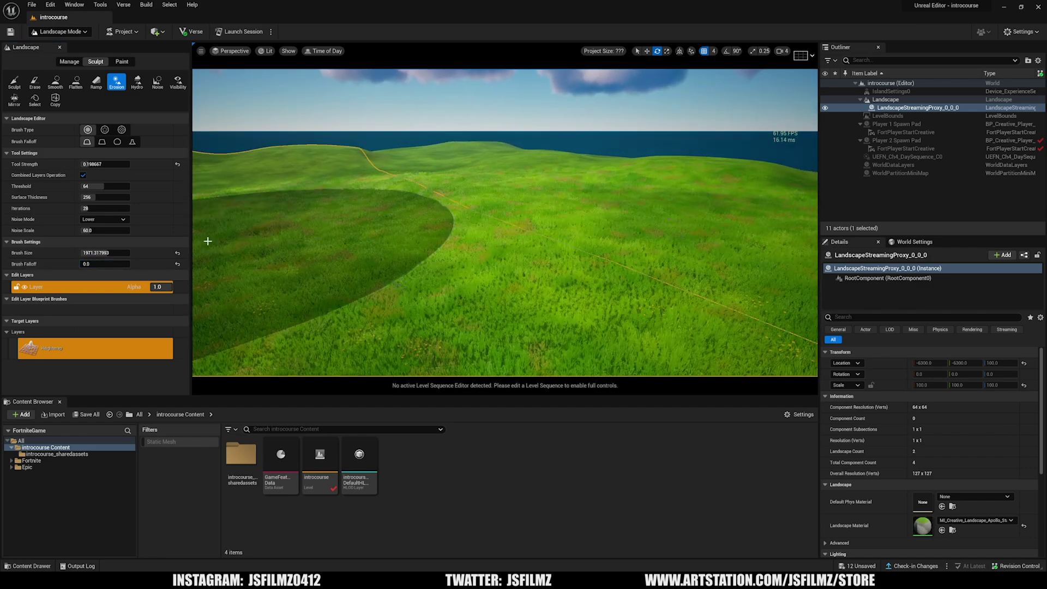
drag(99, 264, 125, 264)
mouse_move(505, 229)
right_down()
mouse_move(485, 230)
mouse_move(475, 180)
right_up()
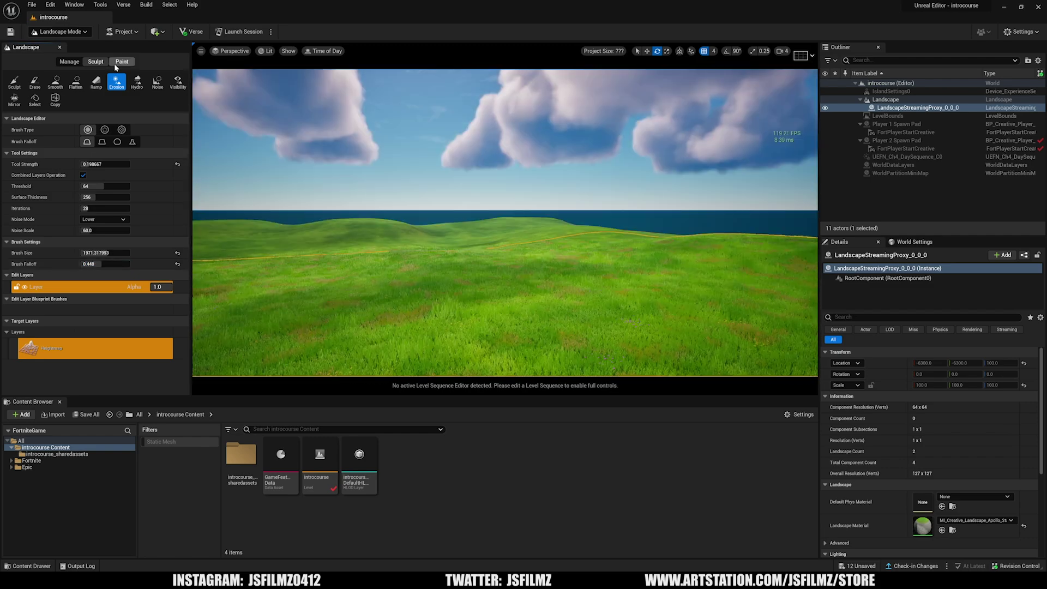
Step: Switch to the landscape Paint tools and paint a patch on the grass with Layer1
click(120, 63)
right_drag(364, 188, 236, 183)
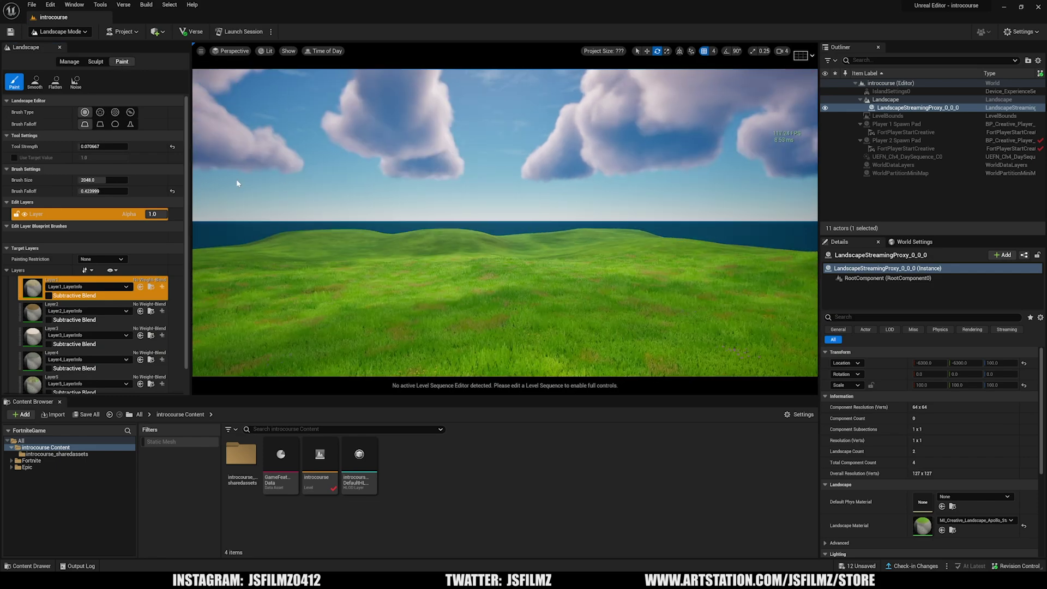
right_drag(404, 203, 349, 197)
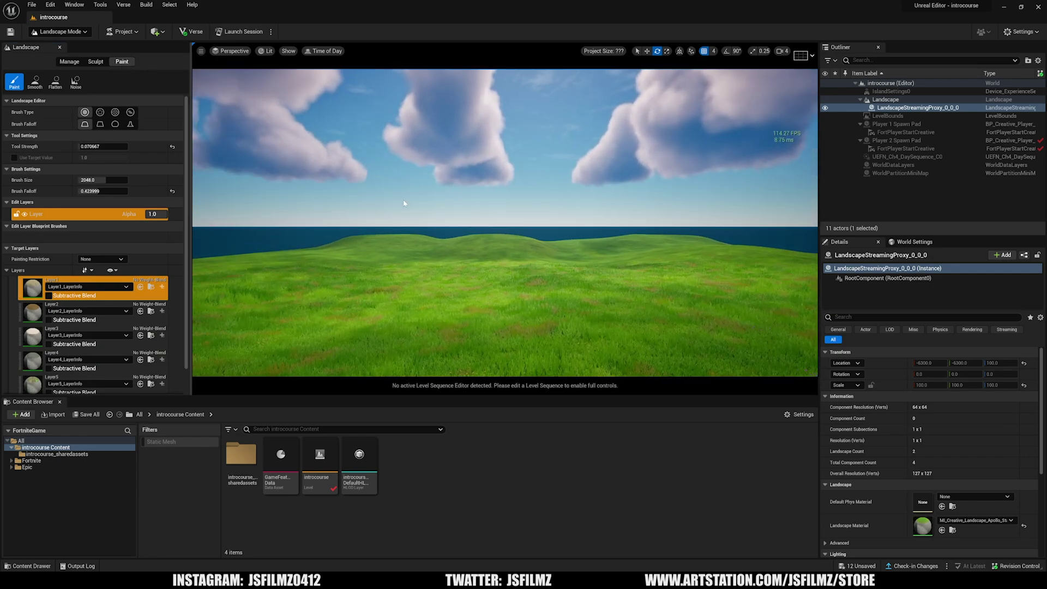
right_drag(416, 245, 417, 311)
click(52, 292)
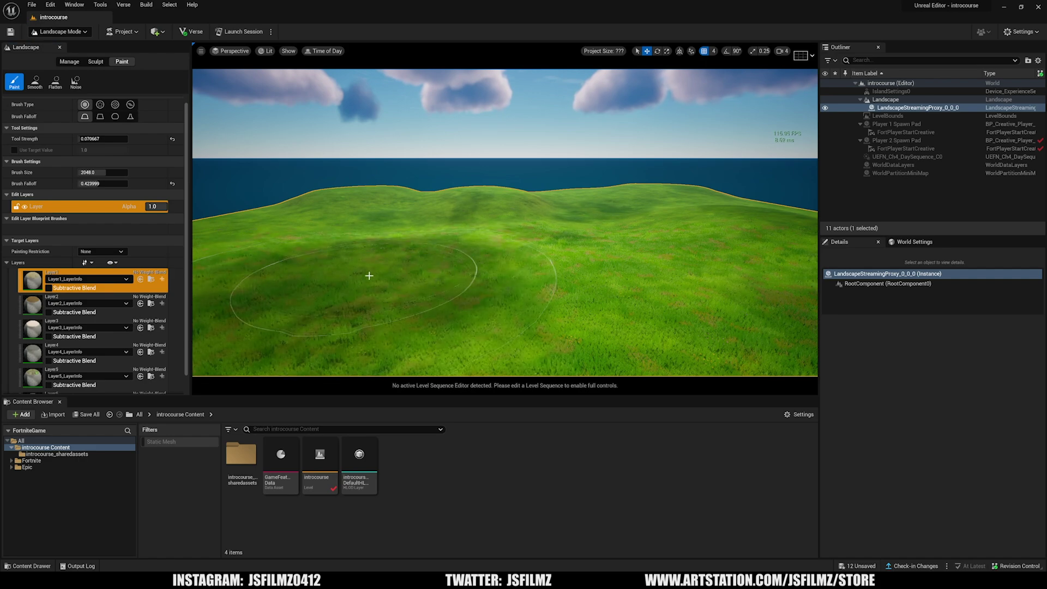
key(w)
mouse_move(404, 259)
right_down()
mouse_move(404, 271)
mouse_move(404, 259)
right_up()
key(s)
Step: Paint separate circular patches on the landscape with Layer2, Layer3, Layer4 and Layer5
click(48, 308)
right_drag(469, 328, 474, 234)
right_drag(591, 230, 589, 228)
right_drag(488, 235, 497, 236)
click(34, 327)
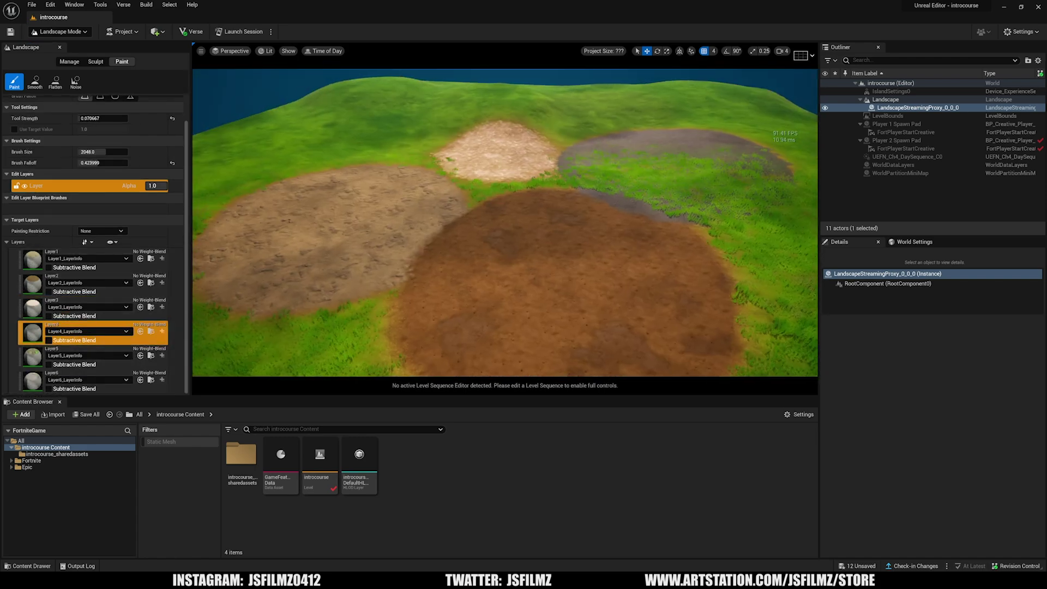
key(w)
mouse_move(505, 223)
right_down()
mouse_move(540, 259)
mouse_move(600, 248)
right_up()
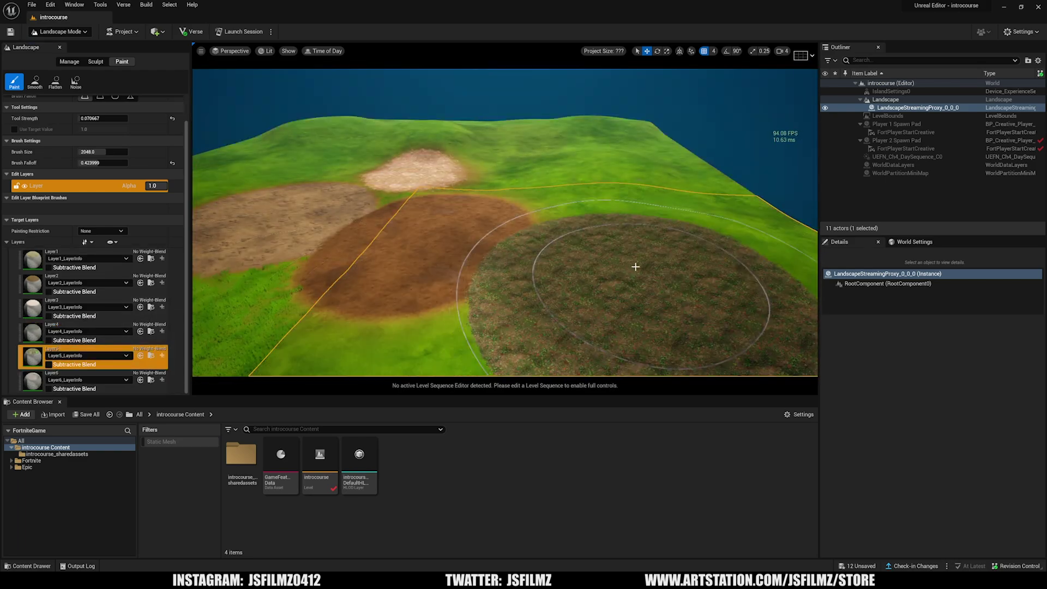
Step: Undo the first Layer6 stroke and repaint a Layer6 gravel patch beside the other patches
right_drag(290, 287, 398, 298)
key(ctrl+z)
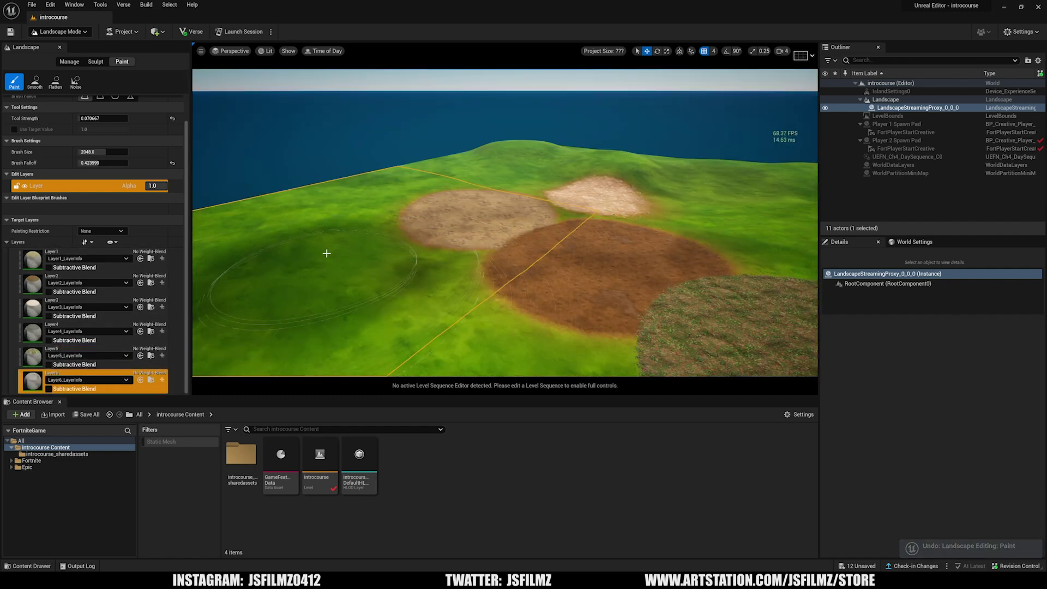
key(w)
right_drag(355, 205, 383, 236)
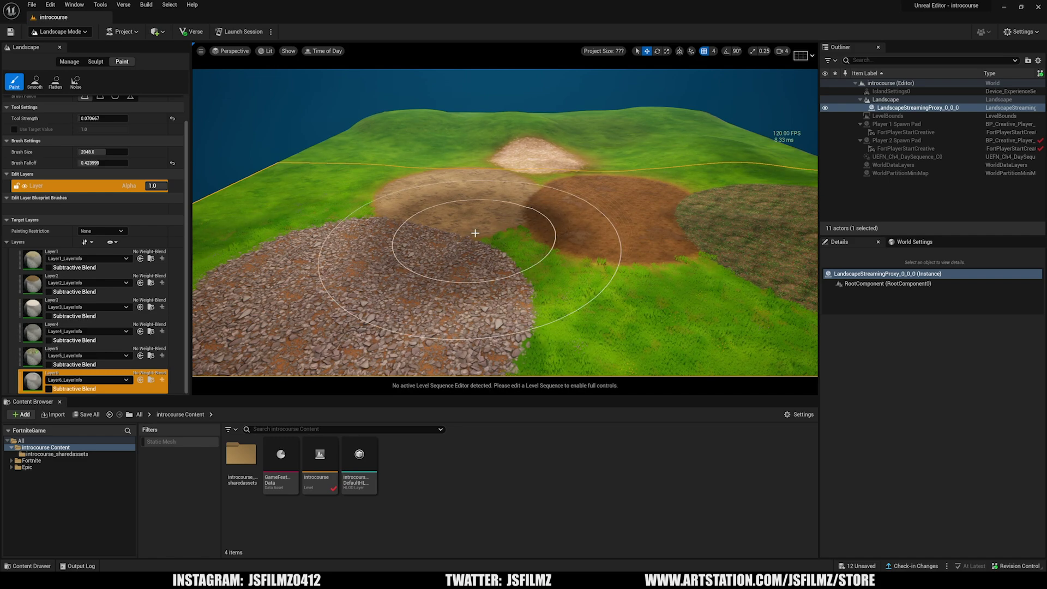
Step: Undo all the painted layer patches on the landscape
right_drag(502, 231, 496, 205)
scroll(93, 327, down, 2)
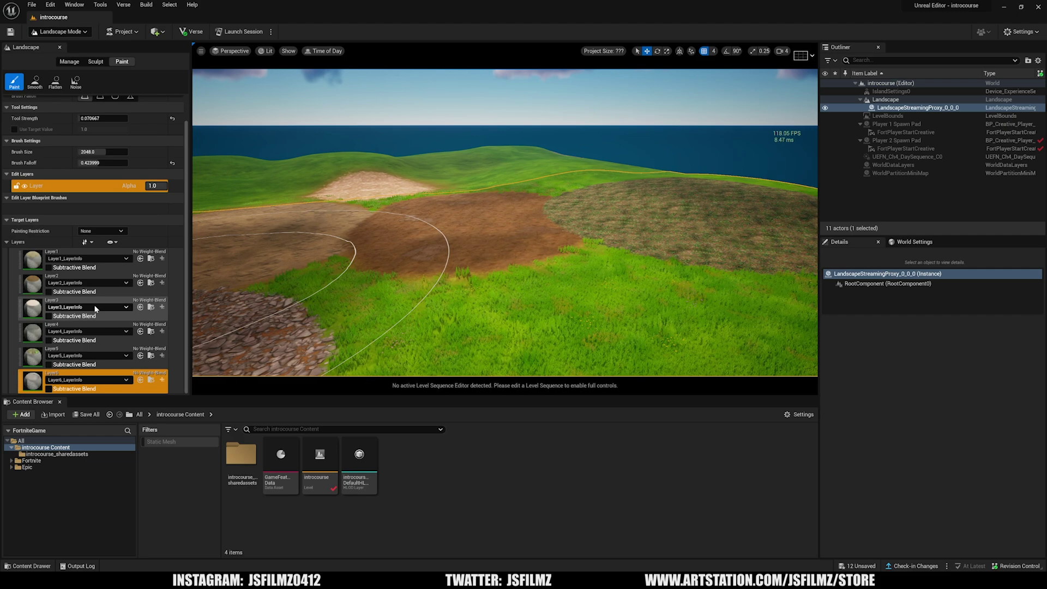
right_drag(522, 256, 523, 271)
key(ctrl+z)
key(ctrl+z)
key(ctrl+z)
key(ctrl+z)
key(ctrl+z)
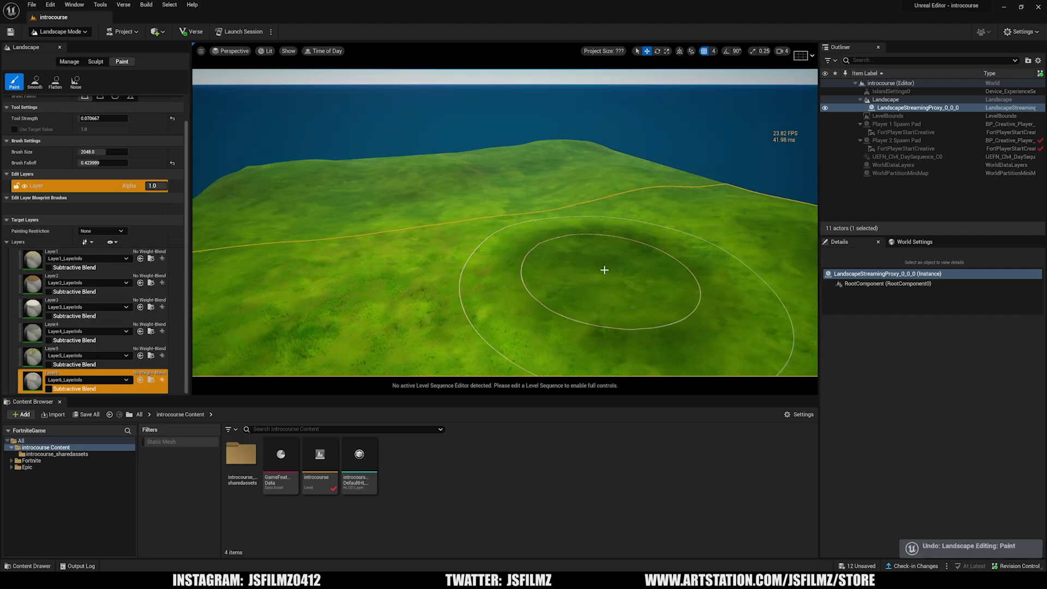
Step: Switch to Modeling mode and look through the light actors available for placing in the level
right_drag(603, 270, 603, 250)
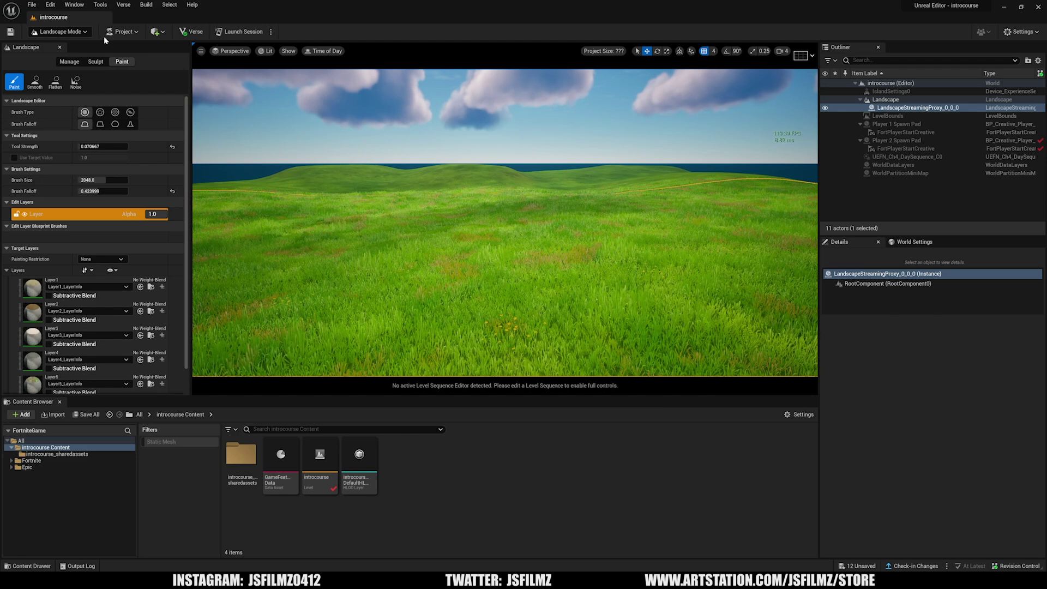
click(79, 33)
click(59, 63)
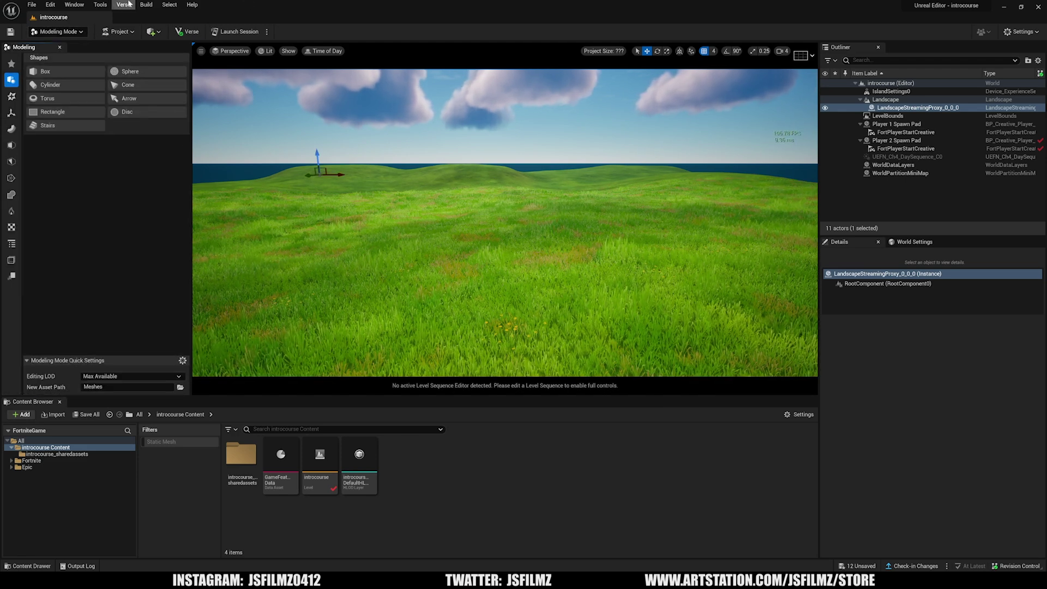
click(152, 33)
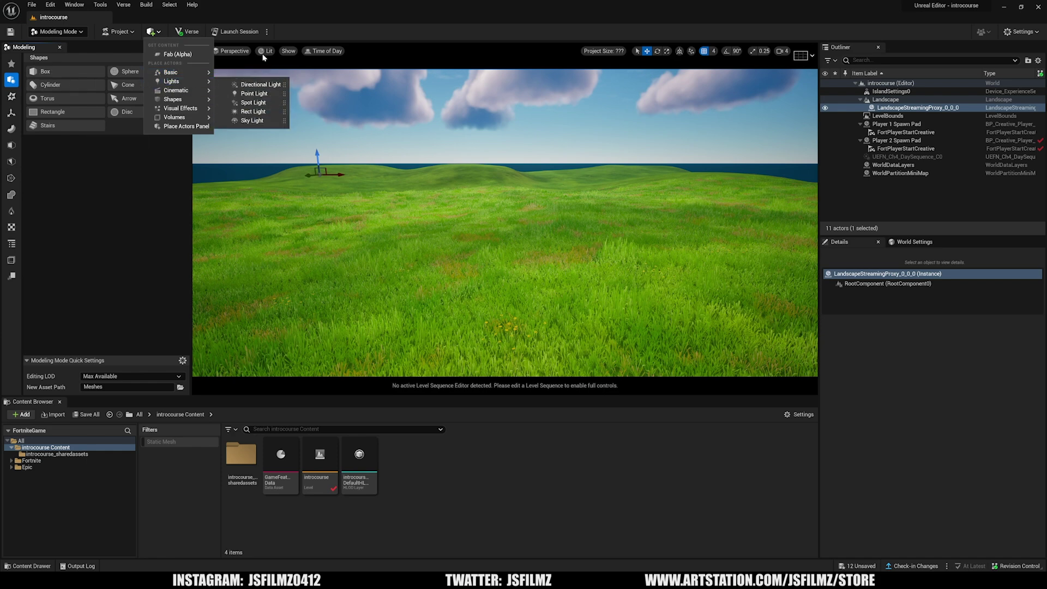
click(346, 31)
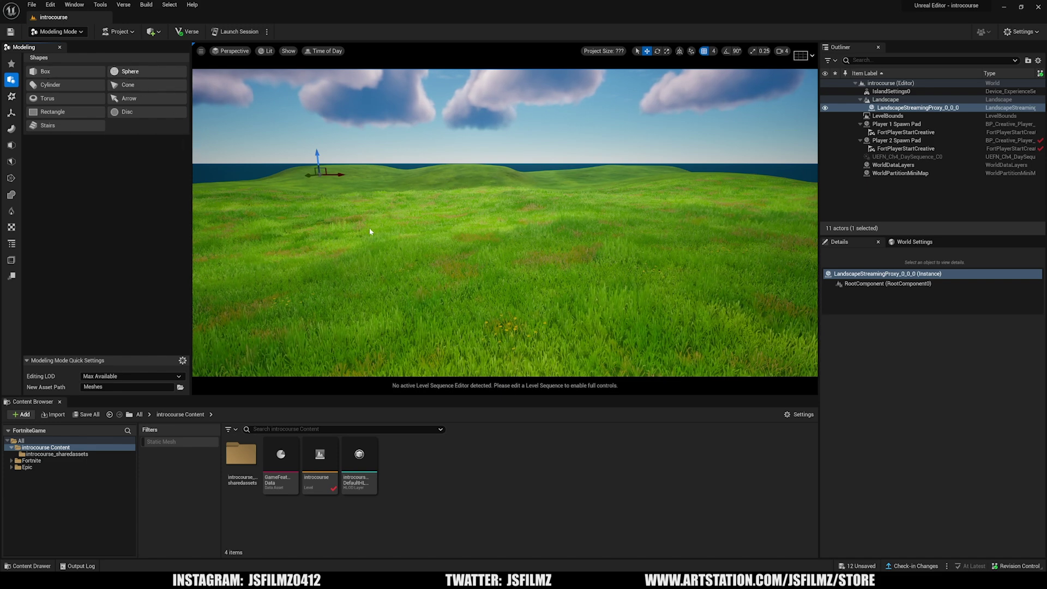
Step: Create a static mesh sphere with a radius of 50 on the grass in front of the camera
click(137, 72)
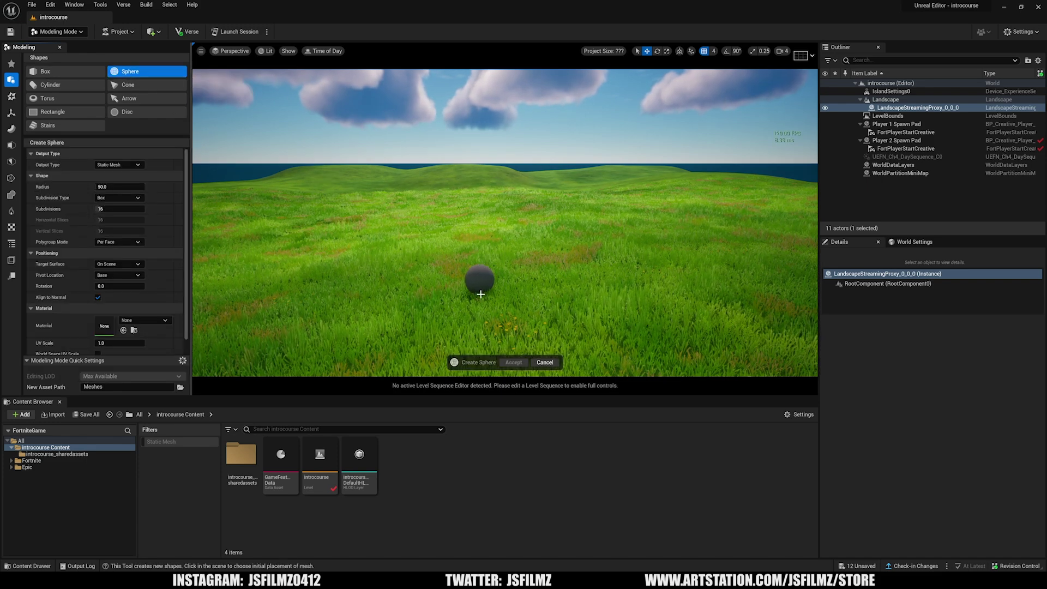
click(478, 291)
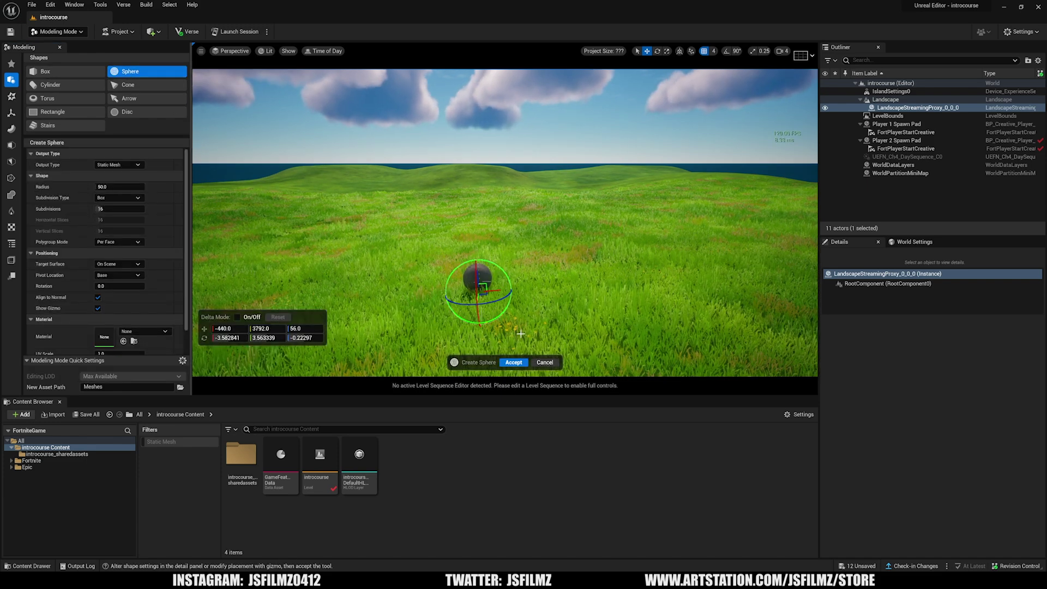
click(512, 362)
Step: Raise the sphere above the grass to a height of about 282
drag(477, 262, 443, 252)
scroll(452, 230, up, 5)
right_drag(443, 252, 532, 264)
mouse_move(522, 262)
mouse_down()
mouse_move(450, 256)
mouse_move(531, 261)
mouse_up()
key(a)
right_drag(532, 261, 429, 268)
key(w)
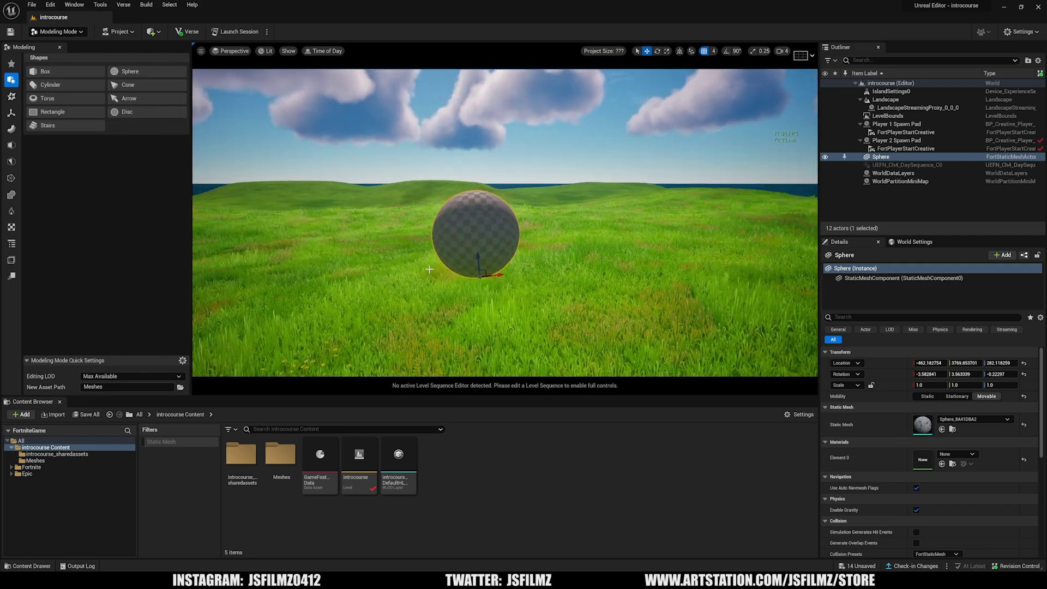
Step: Enlarge the sphere uniformly to a scale of about 1.5
drag(482, 273, 512, 282)
key(ctrl+z)
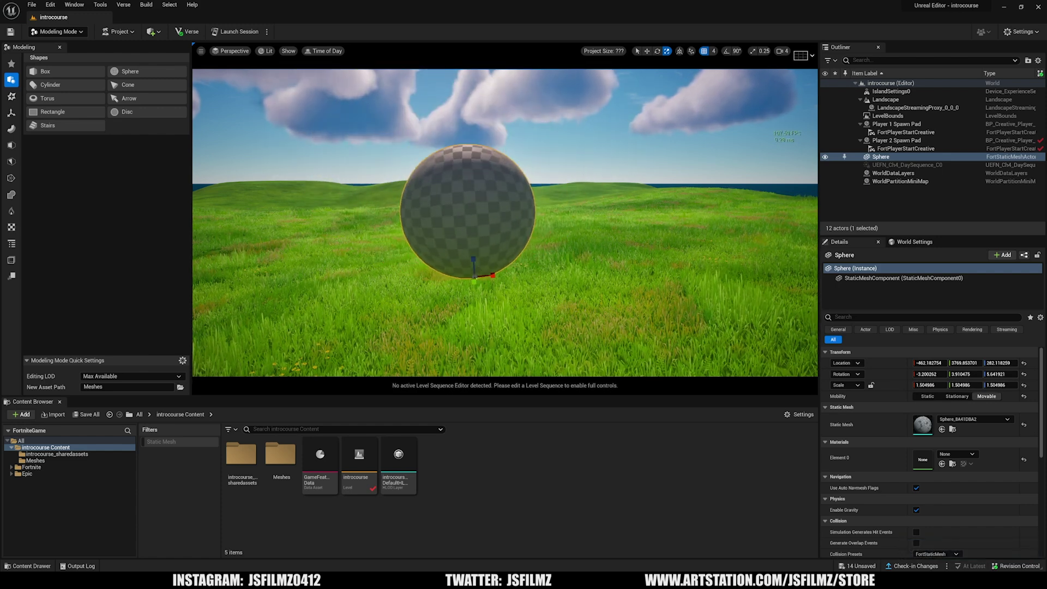
key(f)
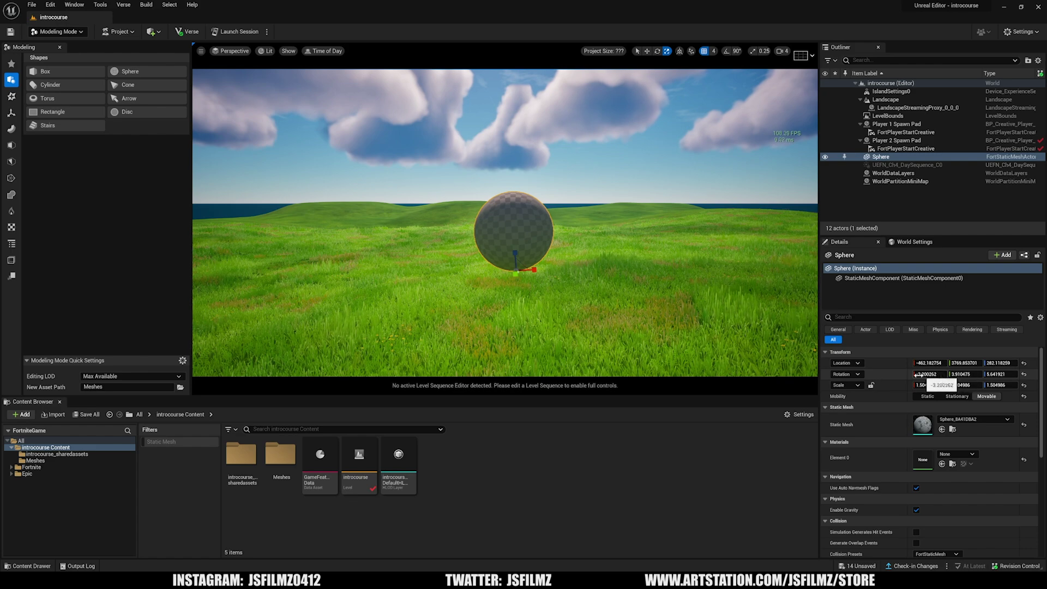
Step: Reset the sphere's rotation to 0 on all three axes
click(927, 376)
text(0)
key(Tab)
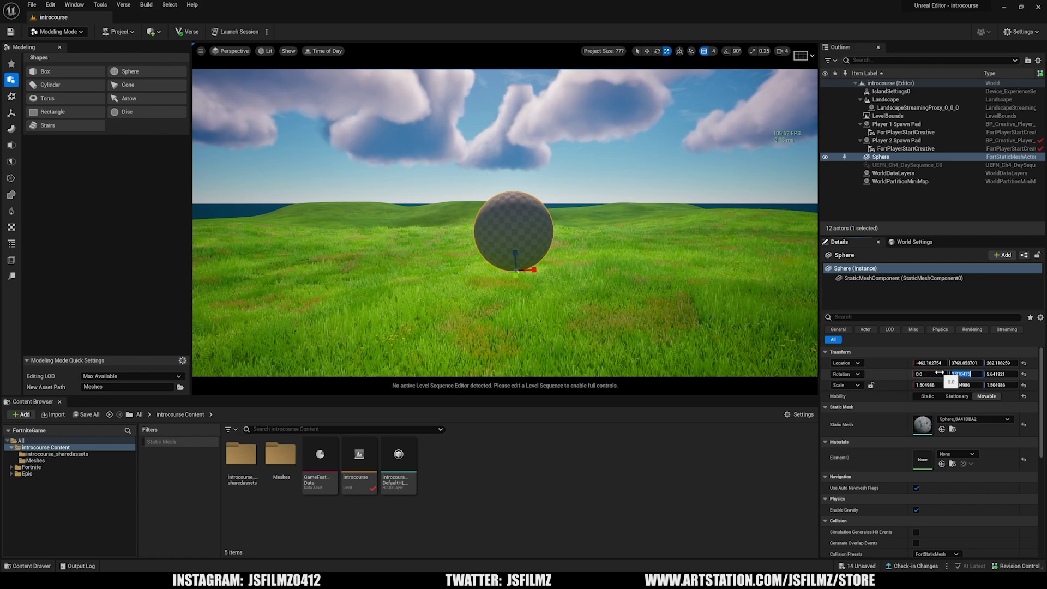
text(0)
key(Tab)
text(0)
key(Return)
right_drag(654, 273, 712, 265)
key(w)
key(a)
key(s)
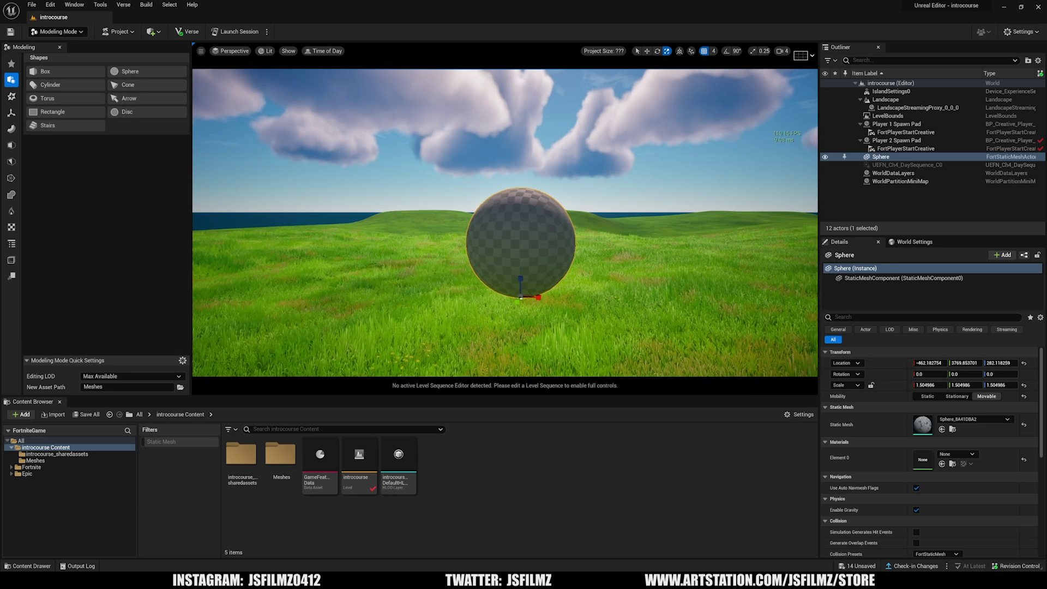
Step: Create a torus with major radius 50 and minor radius 25 on the grass beside the sphere
click(34, 99)
click(430, 316)
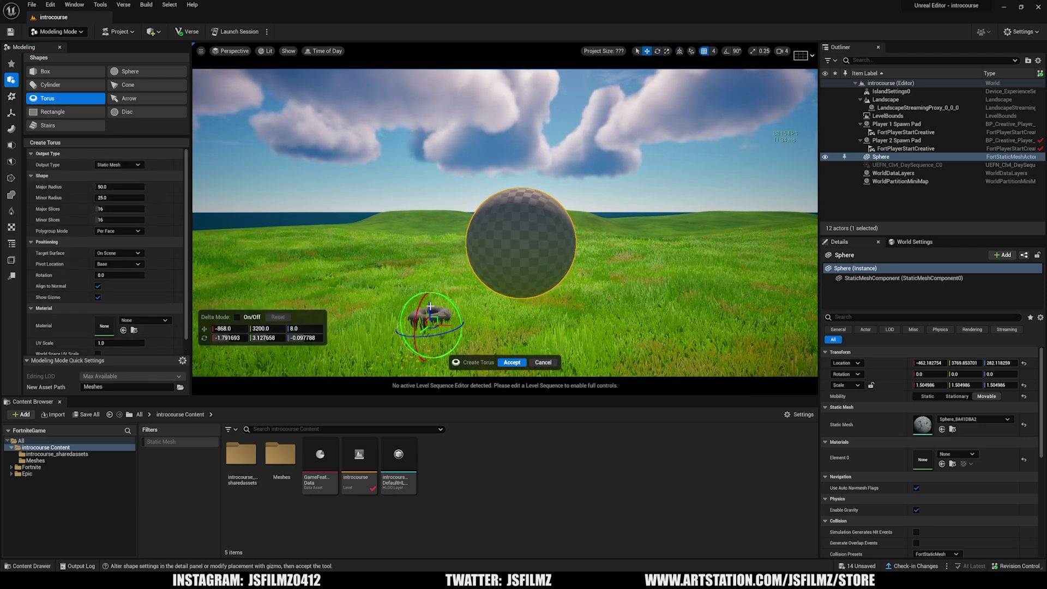
click(515, 362)
Step: Lift the torus above the grass to a height of about 317 and tilt it slightly
drag(430, 307, 425, 217)
right_drag(497, 239, 497, 264)
key(e)
key(e)
drag(443, 205, 425, 213)
right_drag(424, 214, 376, 213)
key(w)
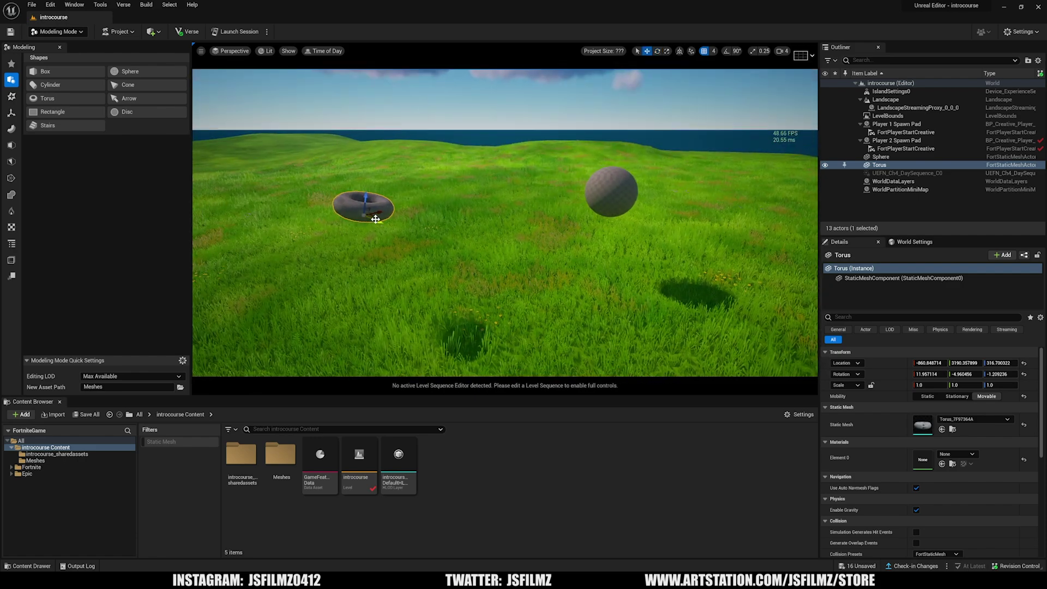
Step: Move the torus across the field and delete it
drag(382, 220, 450, 249)
right_drag(450, 249, 540, 253)
key(Delete)
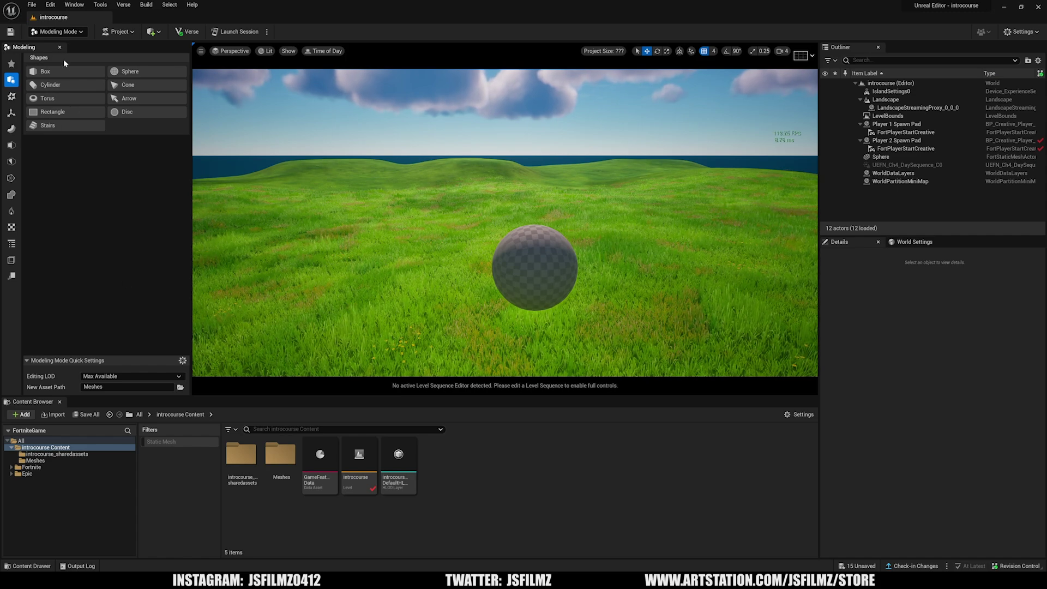
Step: Switch to Animation mode to view its tools and settings
click(57, 31)
click(60, 72)
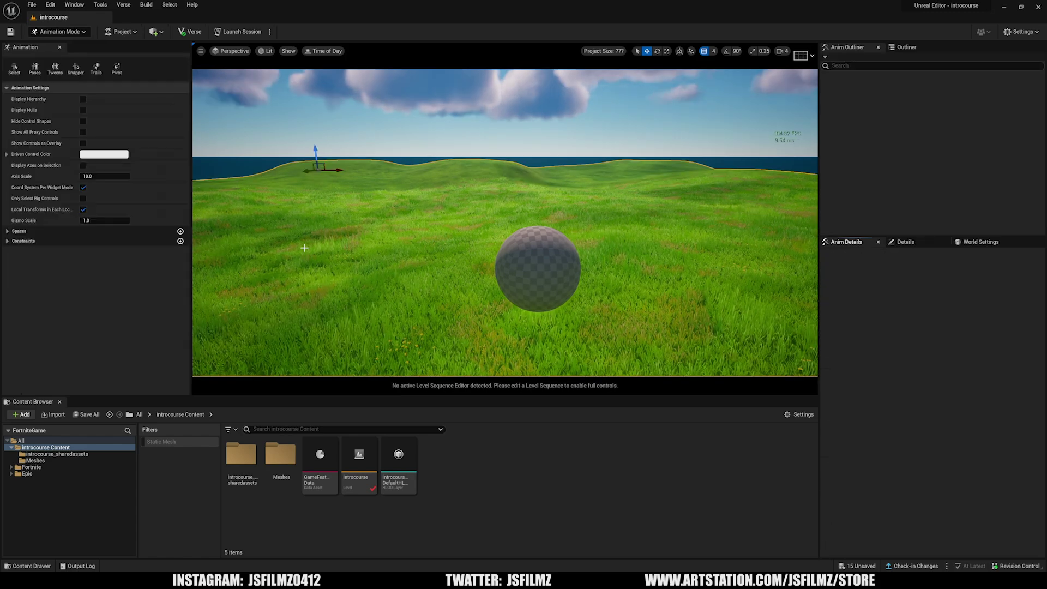
right_drag(356, 242, 351, 237)
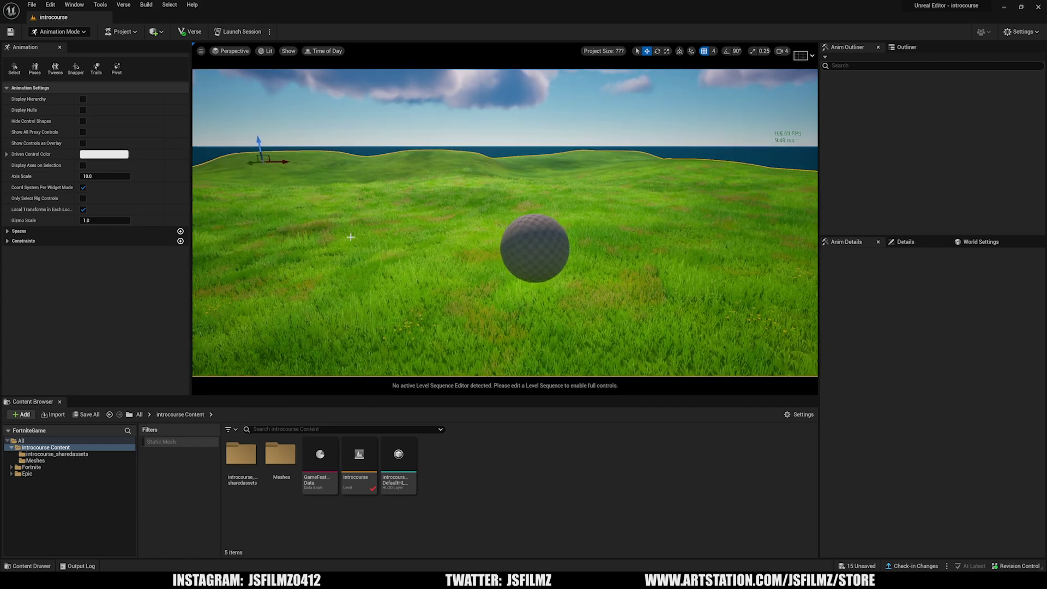
Step: Return to Selection mode, move closer to the sphere, and select the introcourse Content folder
click(64, 34)
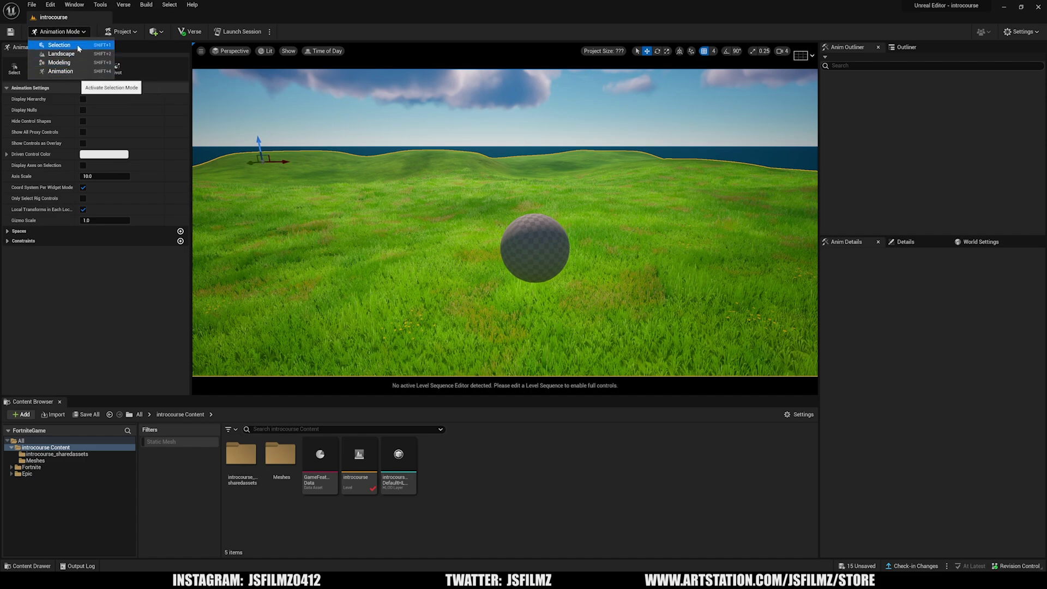
click(77, 44)
right_drag(469, 321, 475, 328)
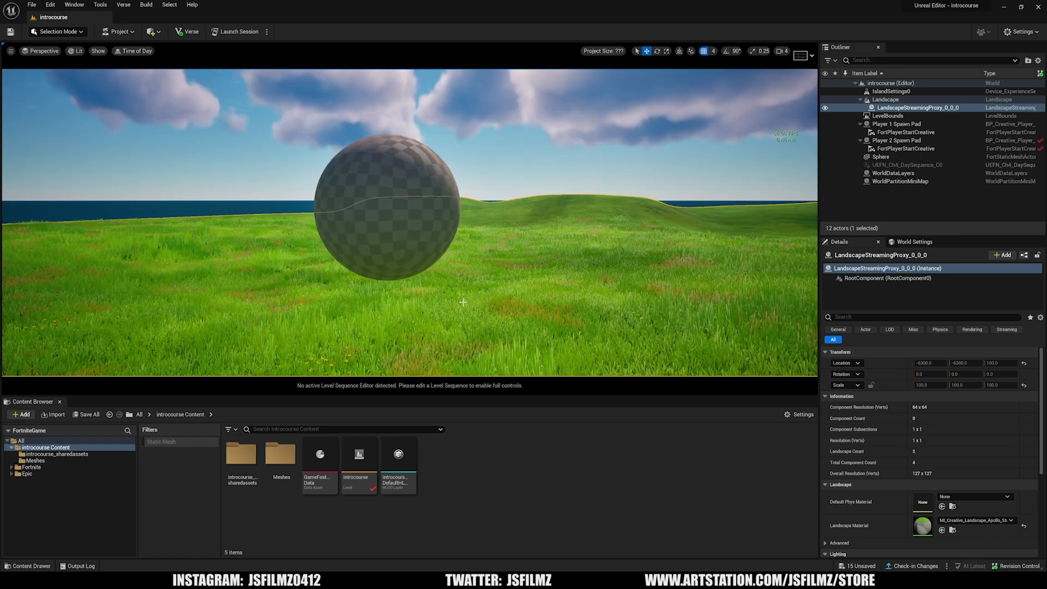
right_drag(474, 250, 478, 260)
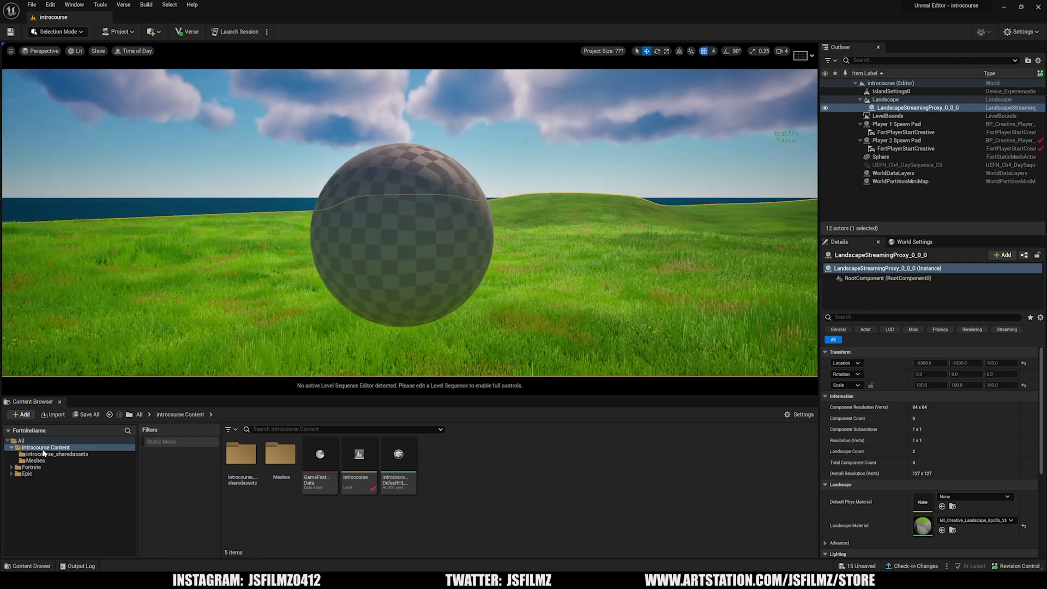
click(70, 449)
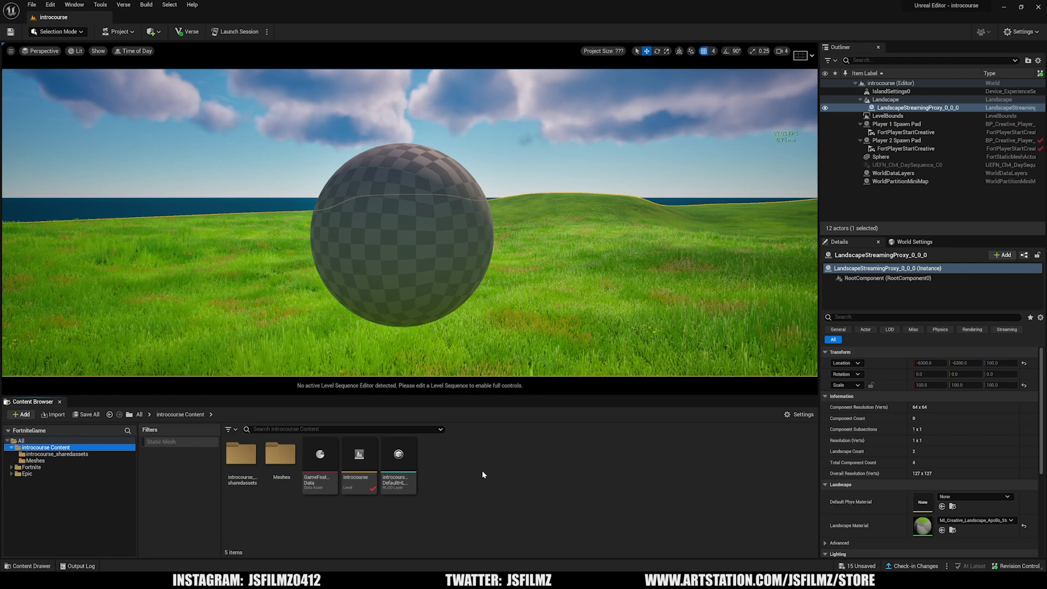
Step: Create a material named ballmat in the introcourse Content folder and open its material graph
right_click(468, 478)
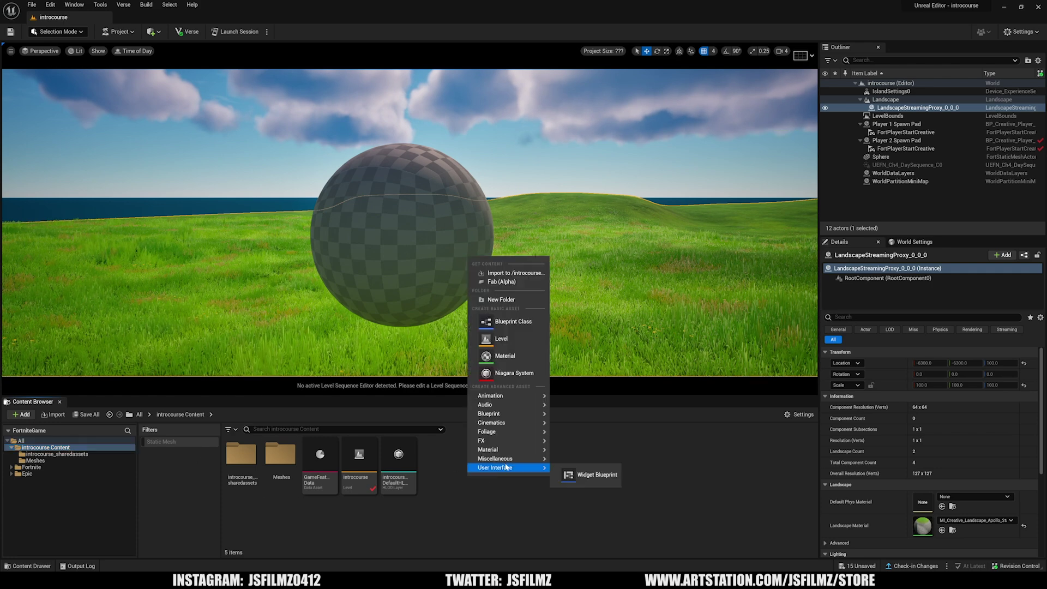
click(512, 356)
text(ballmat)
key(Return)
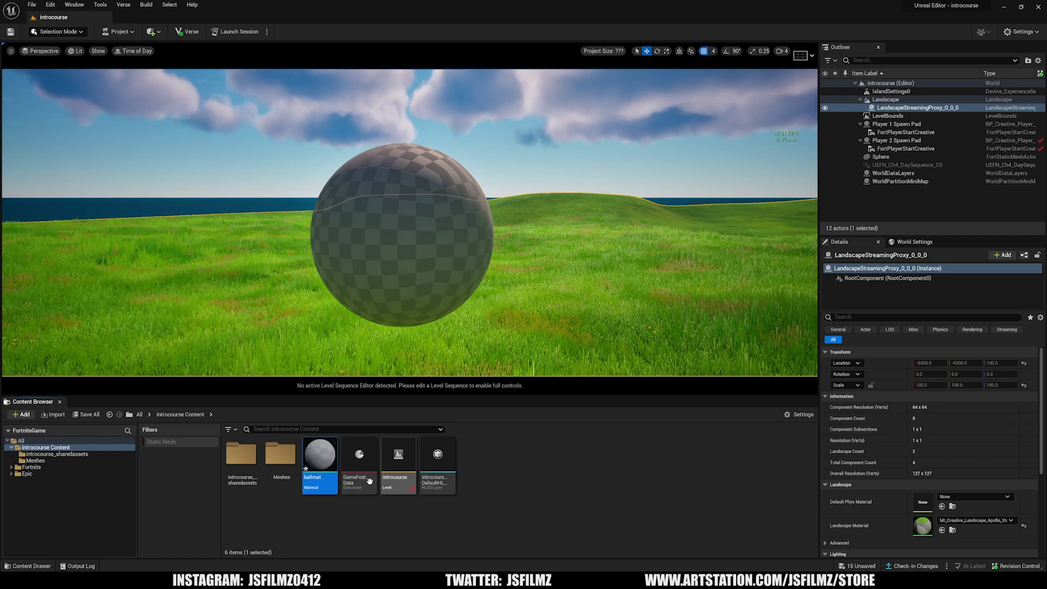
double_click(319, 461)
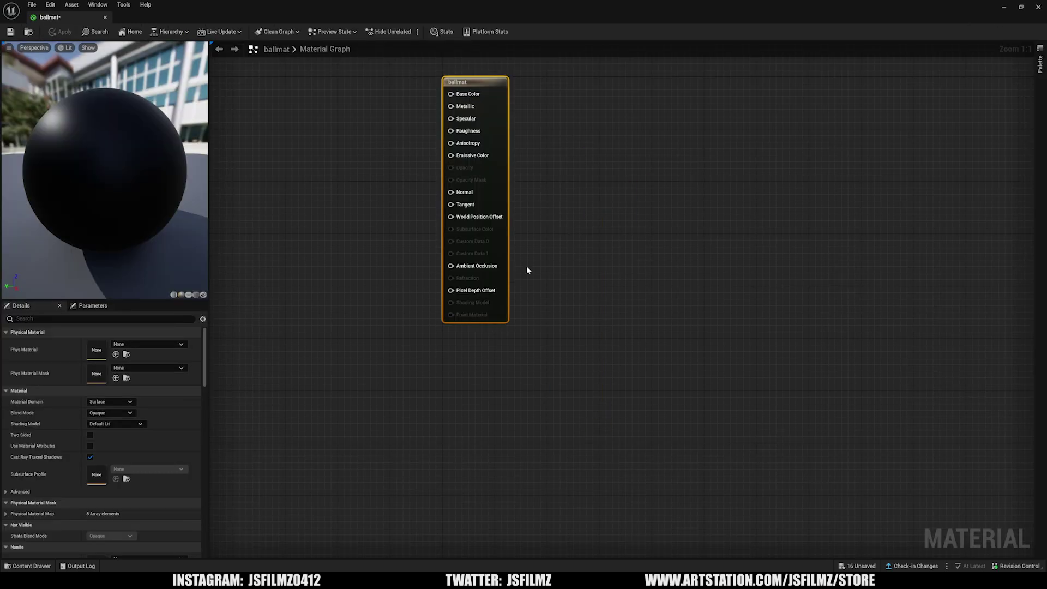
Step: Add a Constant3Vector node to the ballmat graph beside the main material node
right_drag(365, 141, 483, 234)
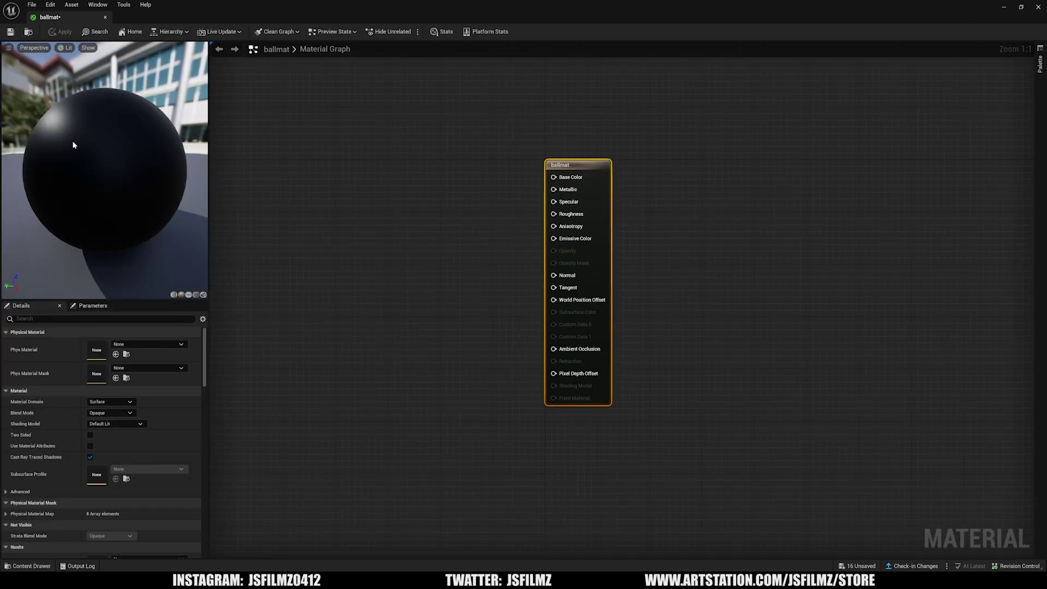
drag(74, 146, 190, 159)
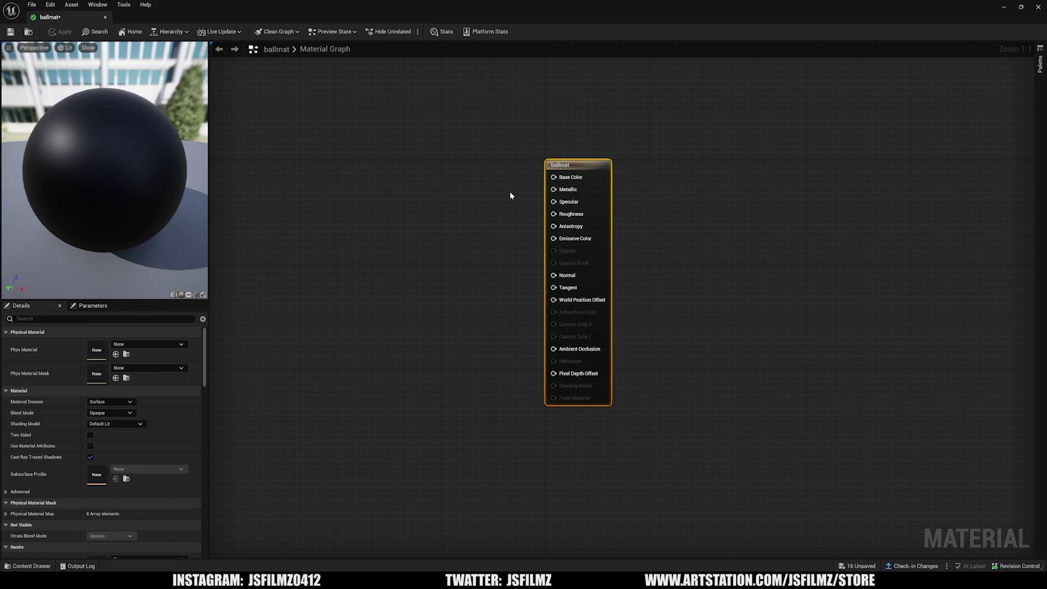
right_click(409, 184)
text(c)
key(BackSpace)
text(vector 3)
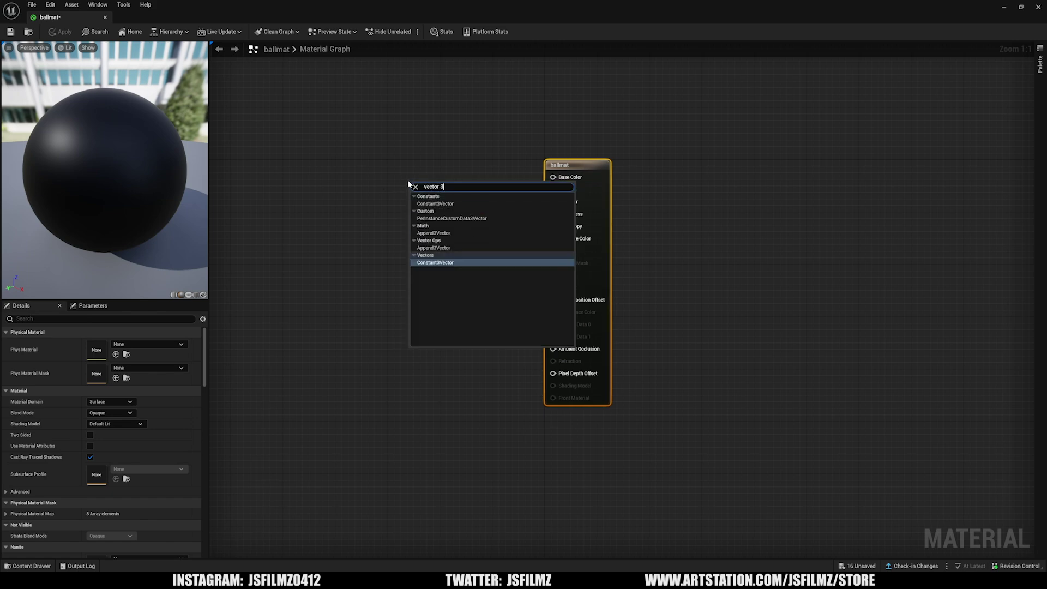
key(Return)
drag(416, 182, 370, 164)
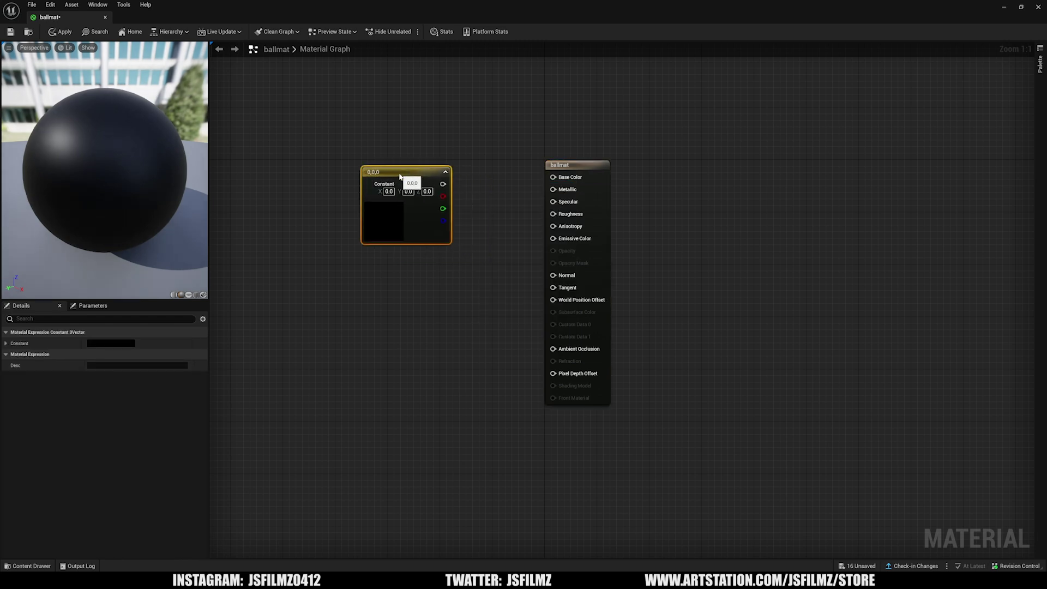
Step: Connect the Constant3Vector output to the Base Color input, then apply and save the material
drag(443, 184, 554, 182)
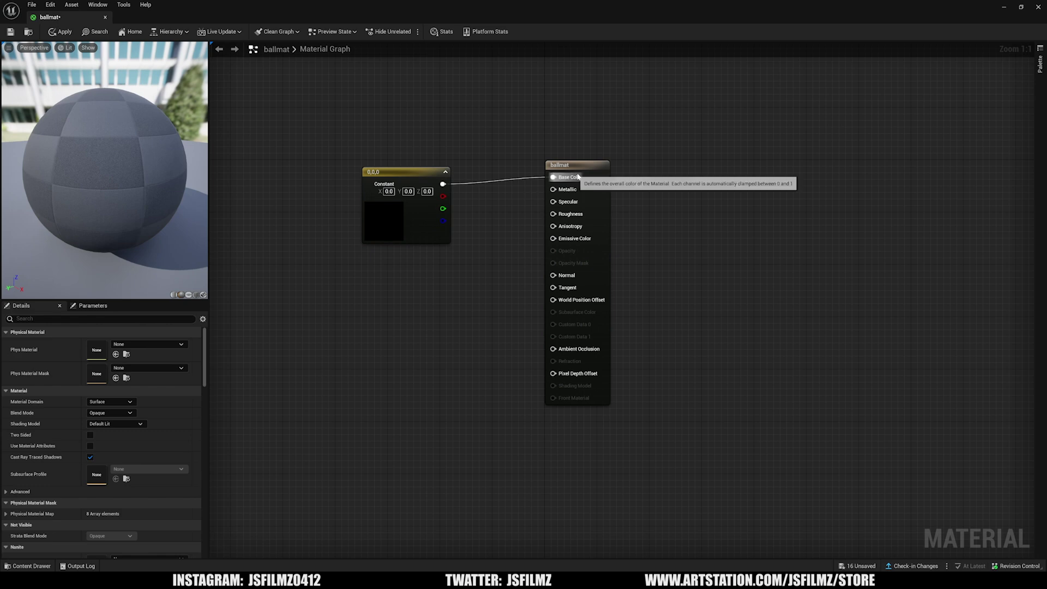
drag(409, 175, 428, 163)
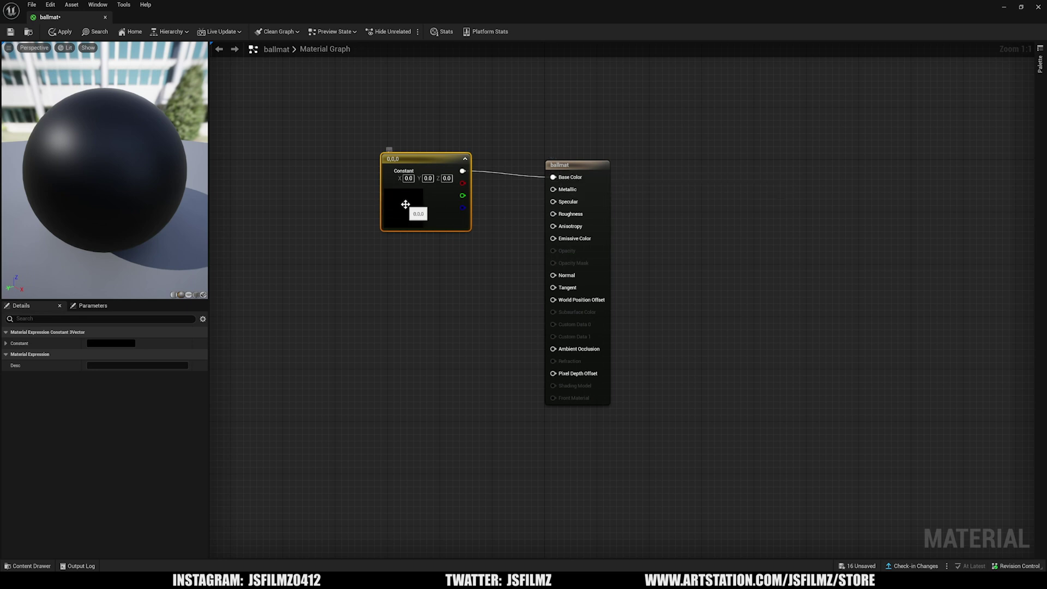
click(59, 34)
key(ctrl+s)
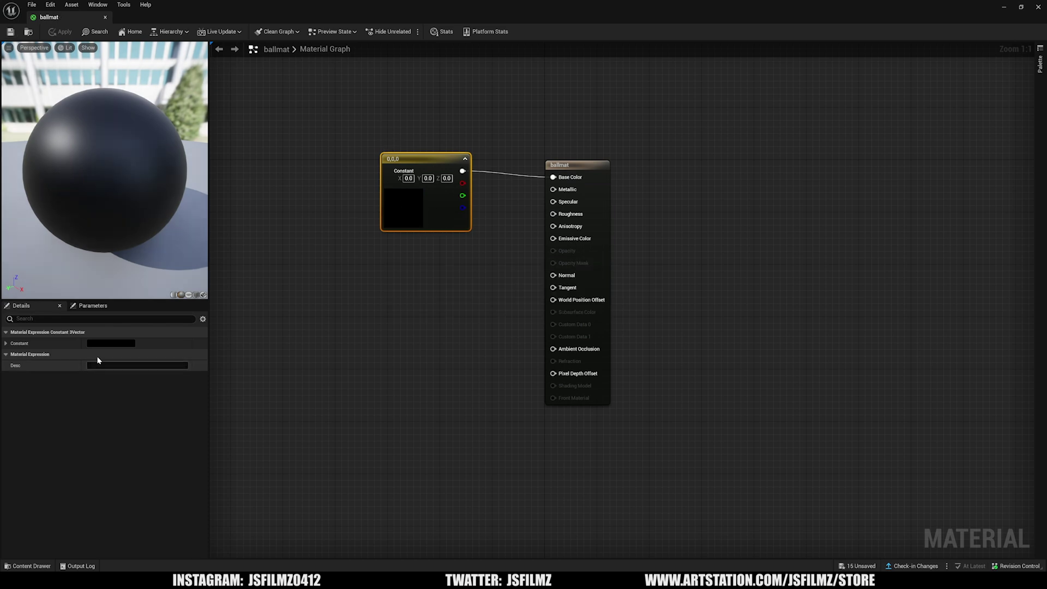
Step: Set the constant's color to light purple with R 0.280043, G 0.296725 and B 1.0, then apply and save the material
click(107, 344)
drag(168, 407, 140, 396)
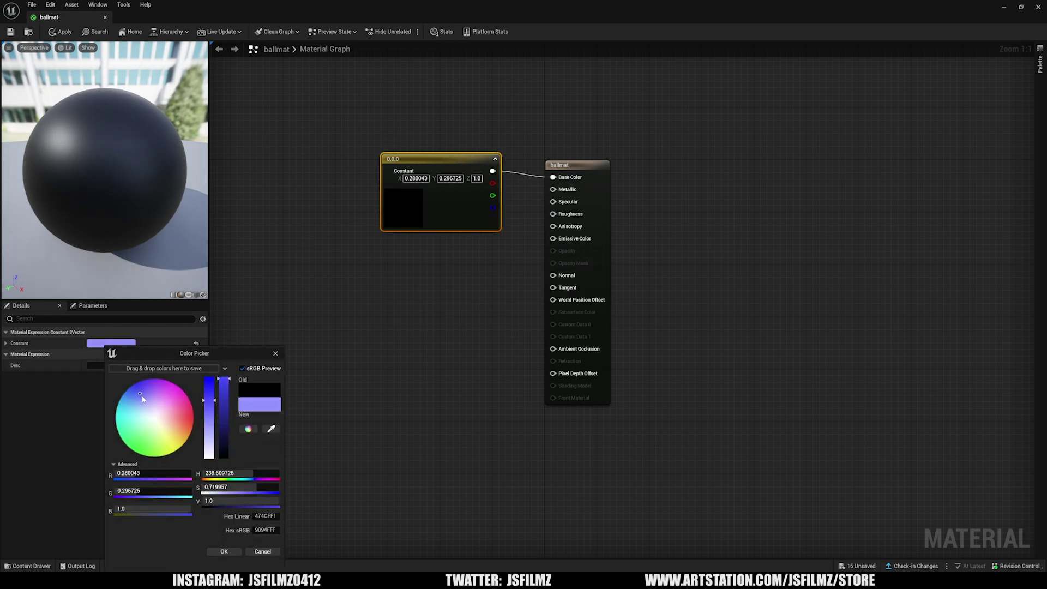
click(223, 552)
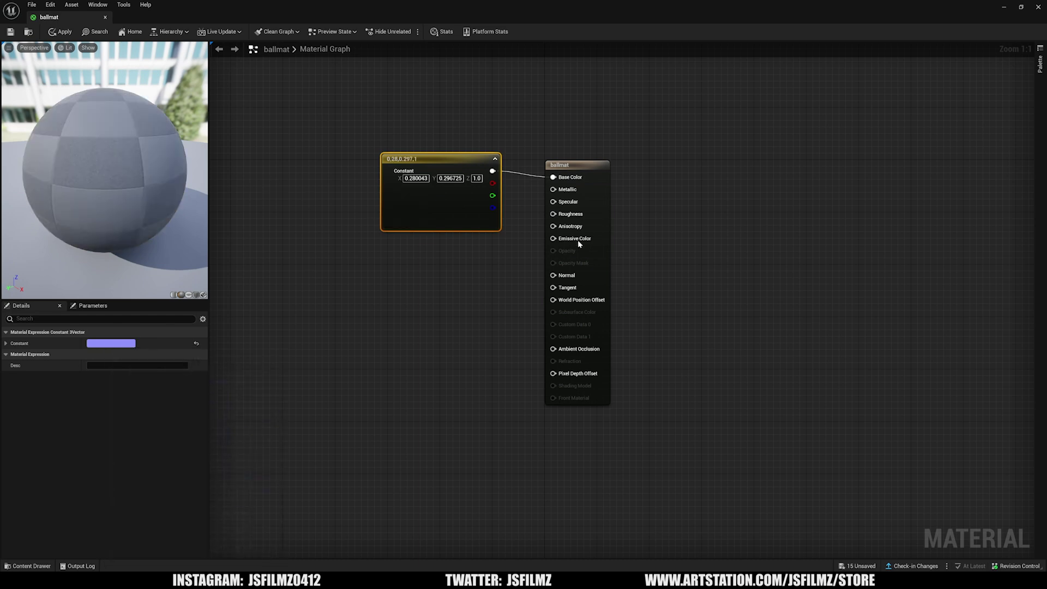
drag(111, 153, 104, 81)
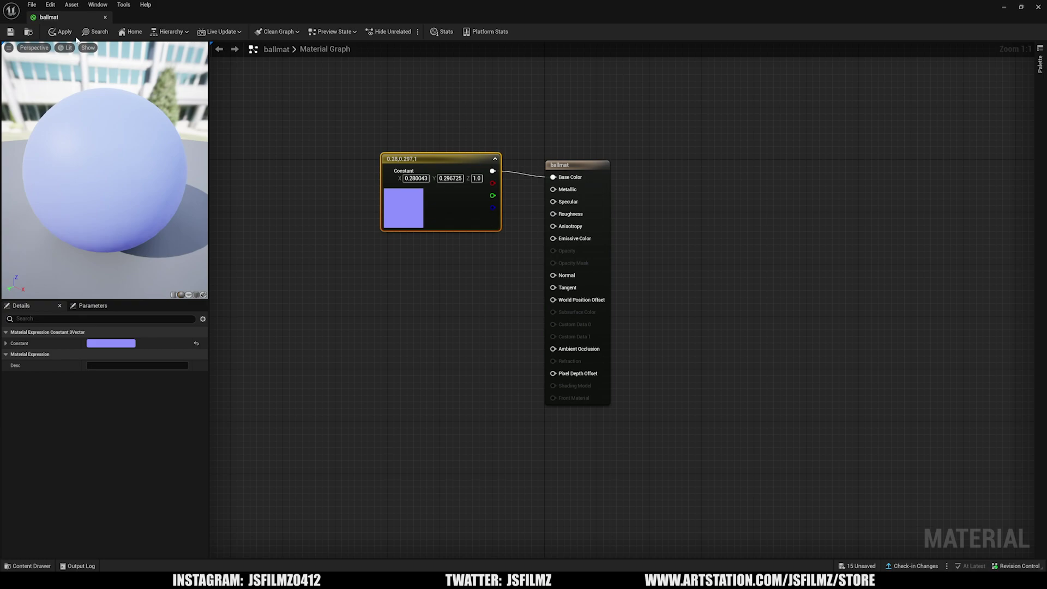
click(61, 32)
click(10, 32)
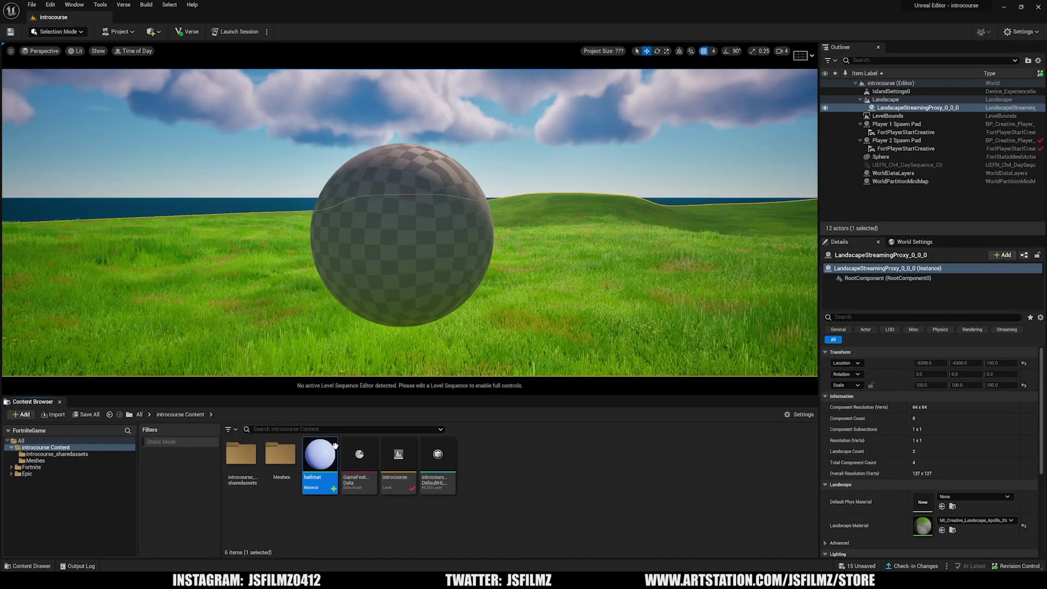
Step: Assign ballmat to the sphere in the level, and reopen the material to move its color constant farther from the main node
drag(320, 455, 403, 278)
right_drag(403, 278, 409, 299)
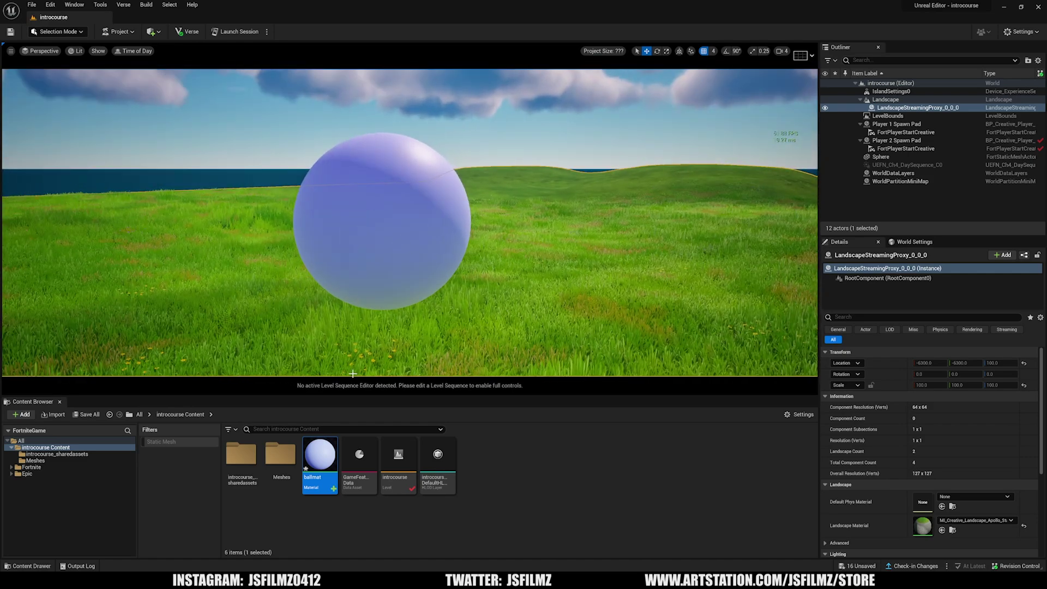
double_click(320, 455)
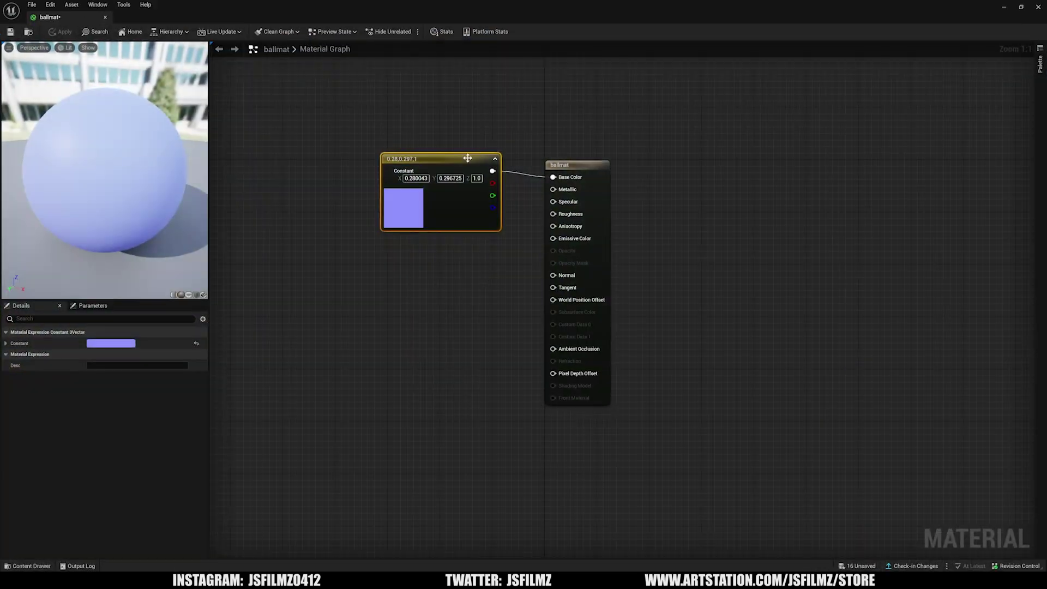
drag(468, 158, 428, 158)
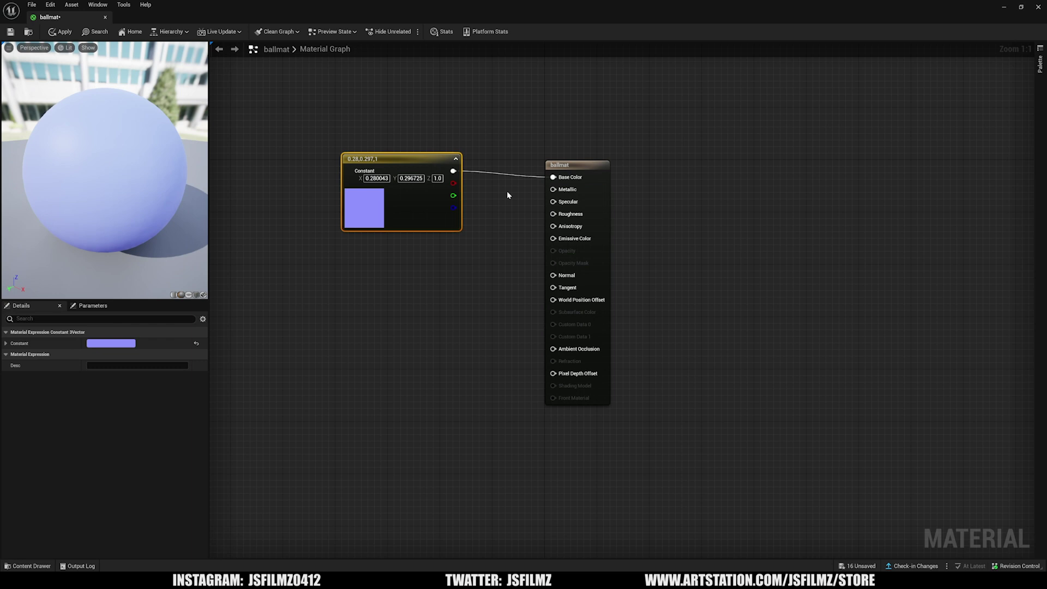
drag(553, 177, 472, 123)
click(674, 180)
drag(553, 213, 369, 298)
click(783, 290)
drag(553, 274, 369, 348)
click(683, 351)
drag(553, 349, 344, 399)
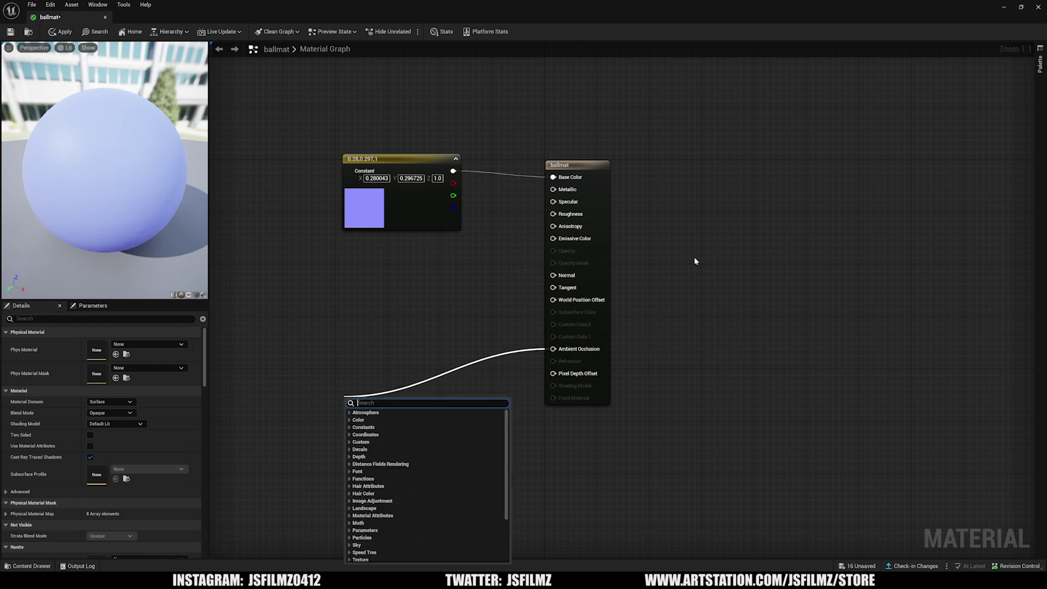
click(420, 360)
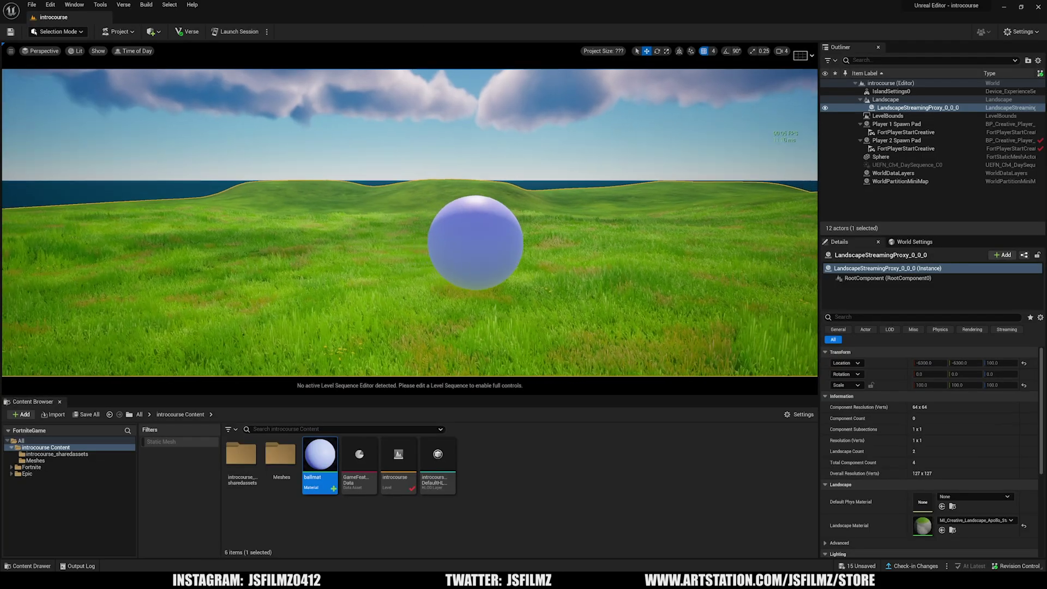
Step: In Selection mode, delete the purple sphere from the grassy field
right_drag(480, 285, 535, 297)
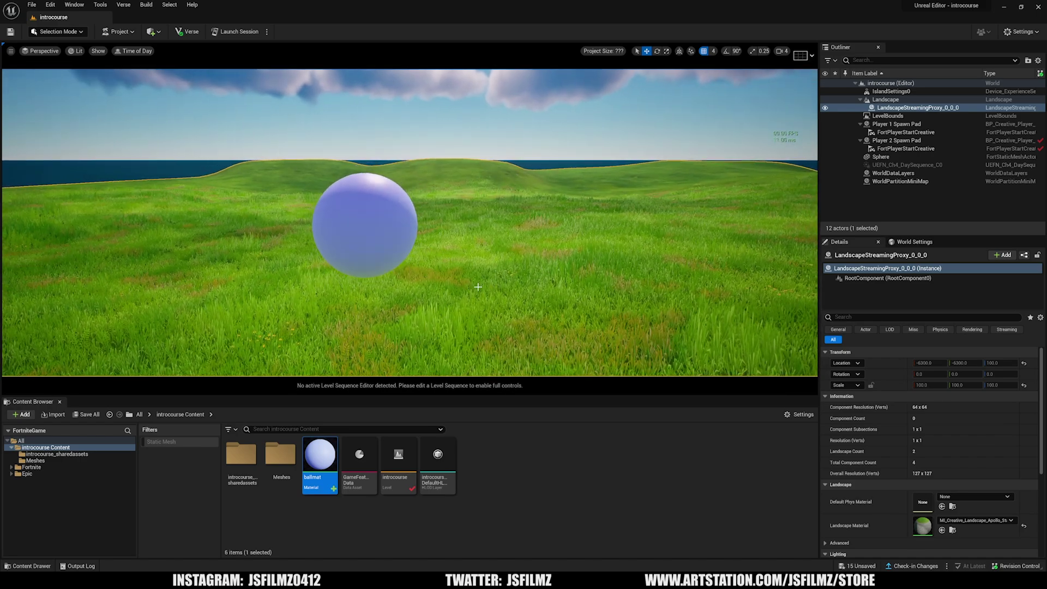
right_drag(469, 271, 435, 251)
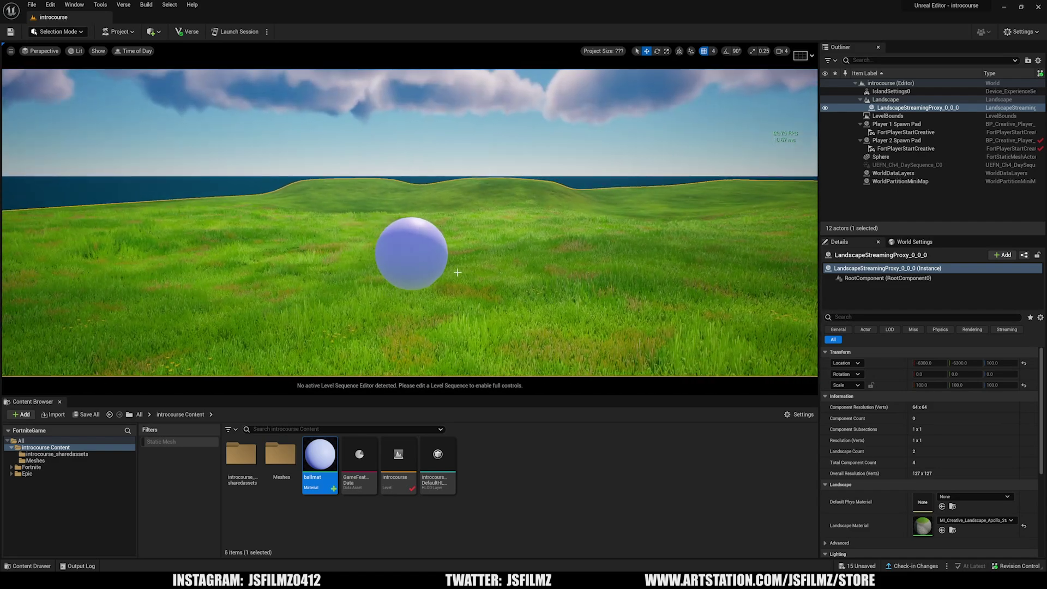
click(58, 31)
click(60, 43)
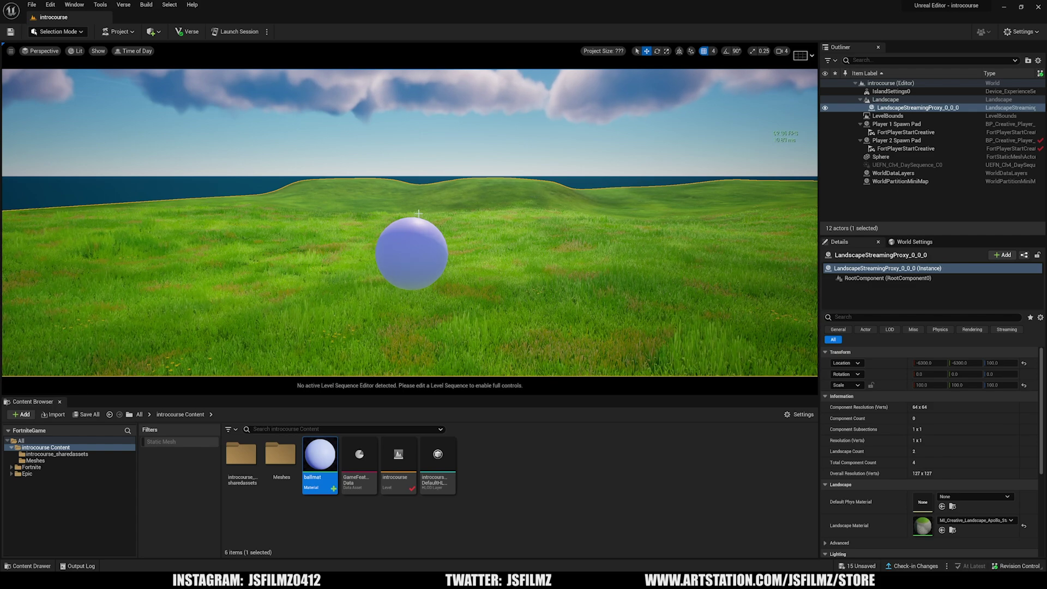
click(412, 254)
key(Delete)
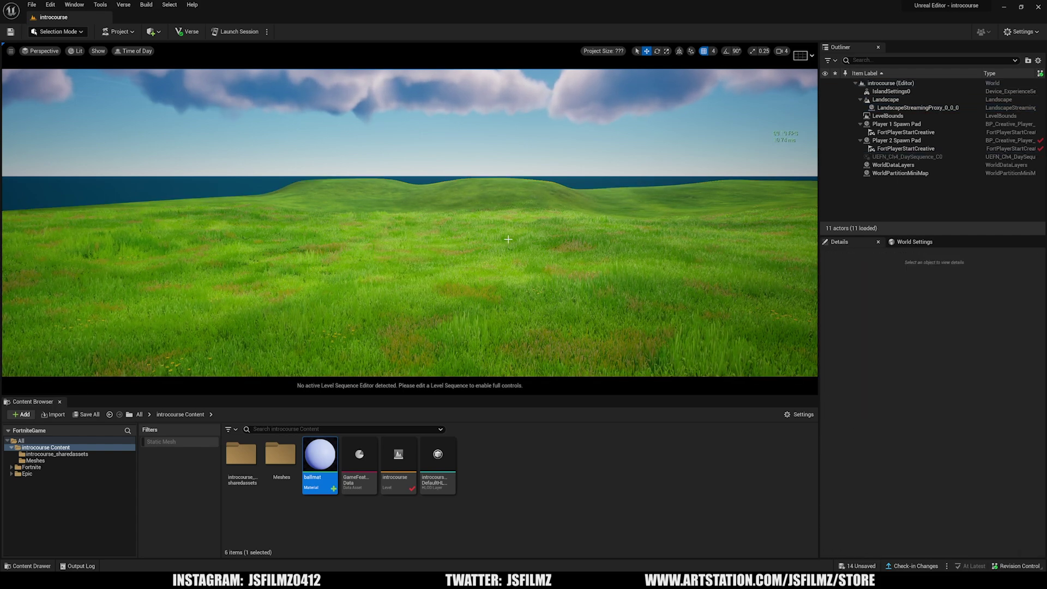
Step: Search the Fortnite content folder for "prefab" and place the Barn prefab in the field
click(41, 467)
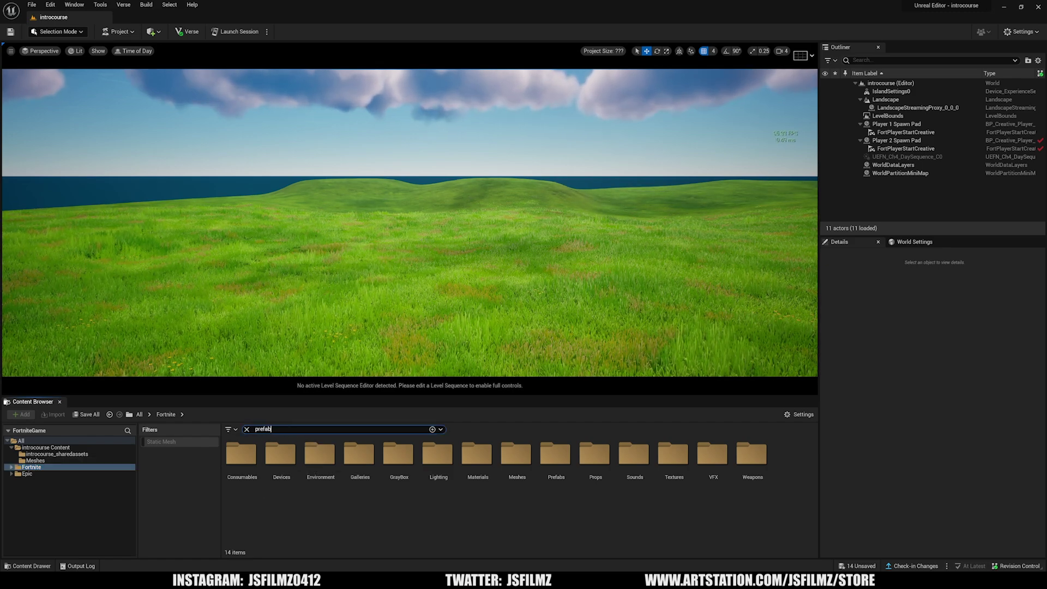
drag(316, 397, 323, 308)
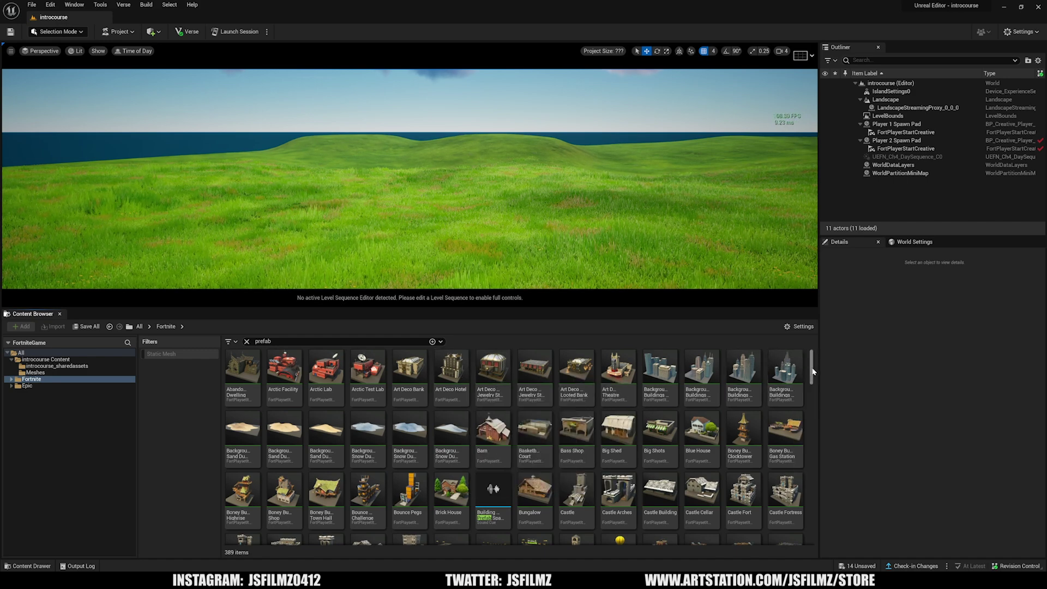
scroll(812, 372, down, 1)
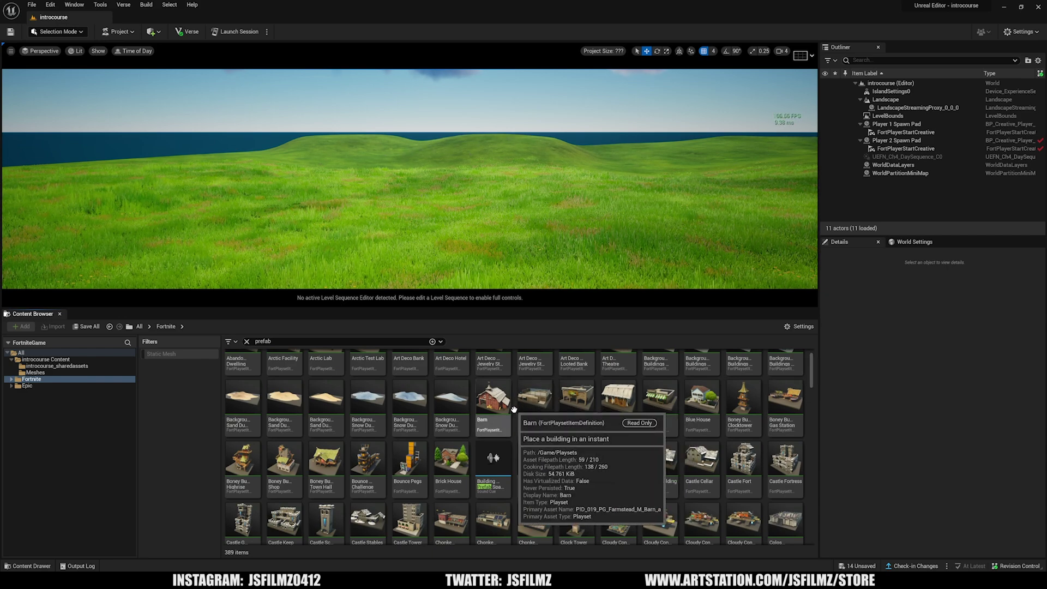
drag(493, 401, 441, 239)
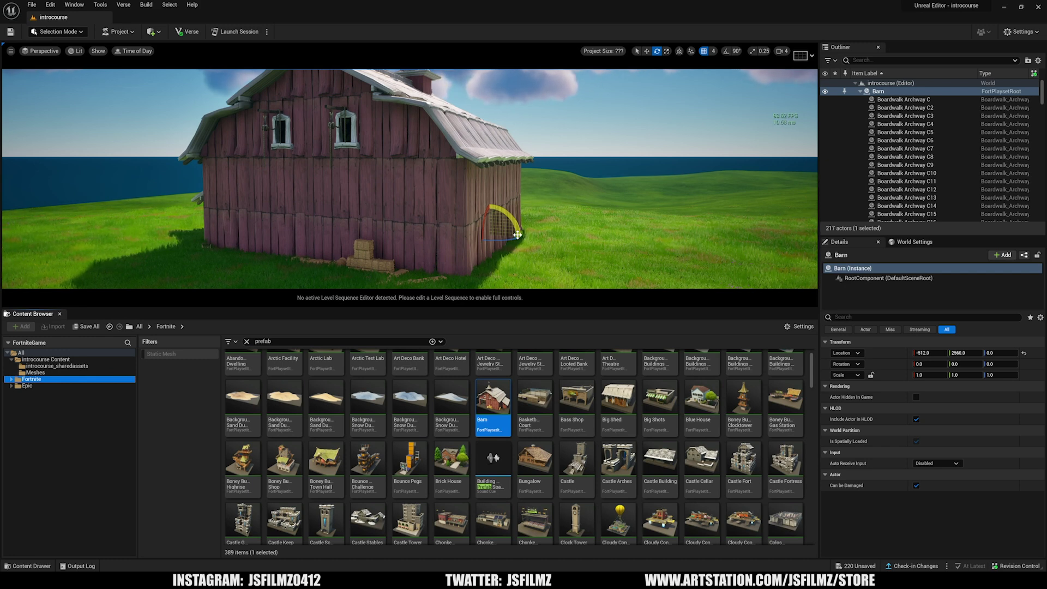
Step: Step through the Barn's individual parts in the scene hierarchy, from Boardwalk Archway C to Boardwalk Archway C20
right_drag(408, 178, 394, 167)
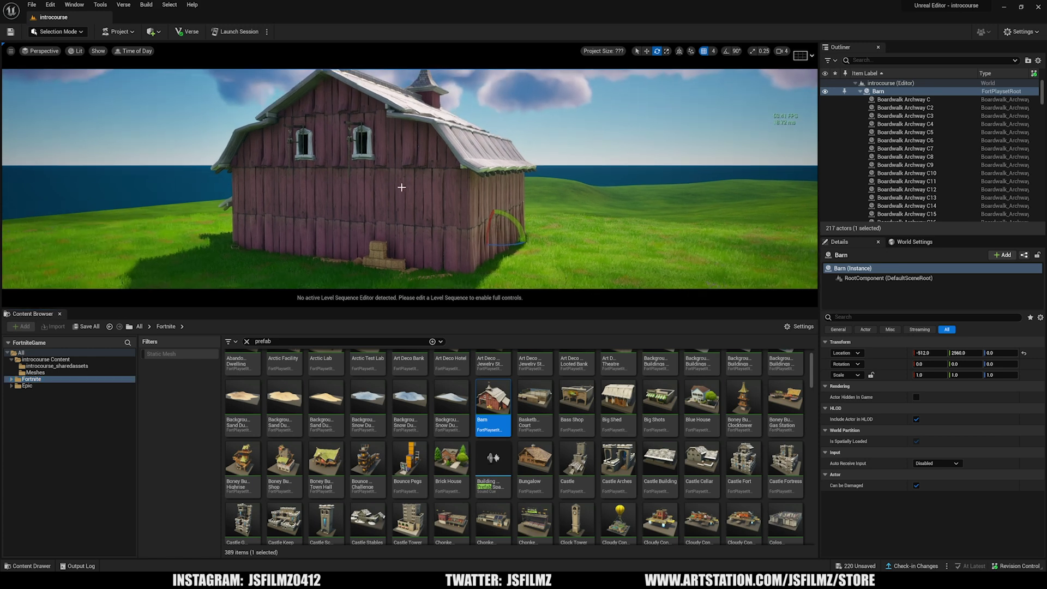
click(878, 100)
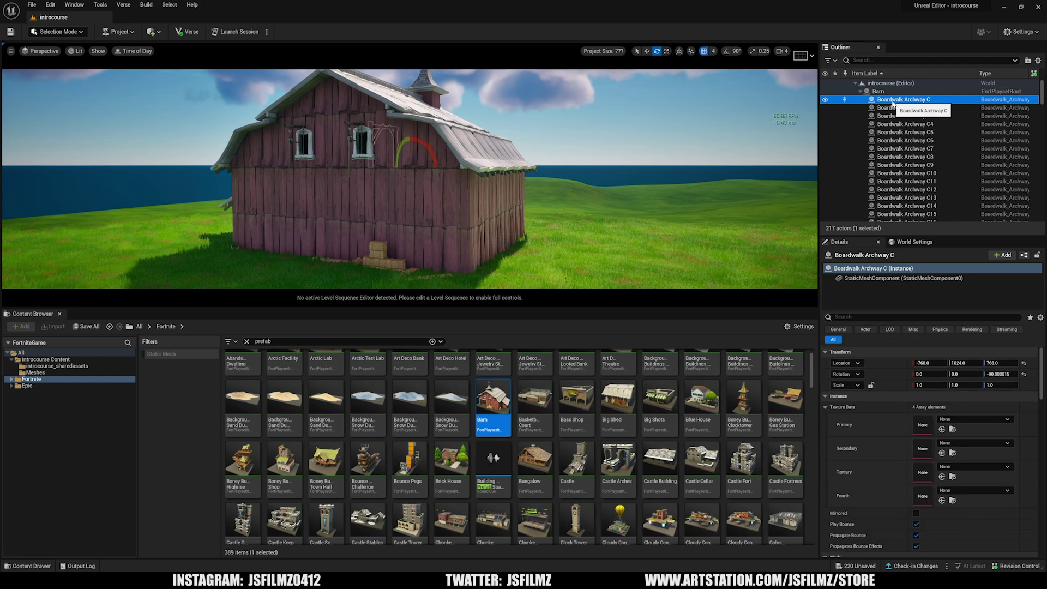
key(Down)
key(Down)
key(Down)
key(Down)
key(Down)
key(Down)
key(Down)
key(Down)
key(Down)
key(Down)
key(Down)
key(Down)
key(Down)
key(Down)
key(Down)
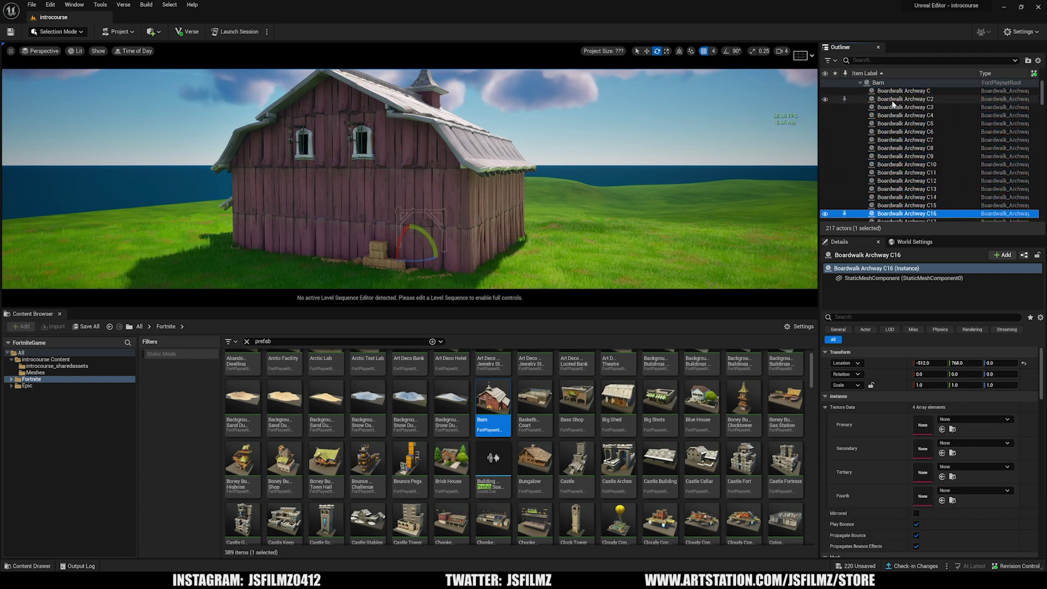
key(Down)
key(Down)
key(Down)
key(Down)
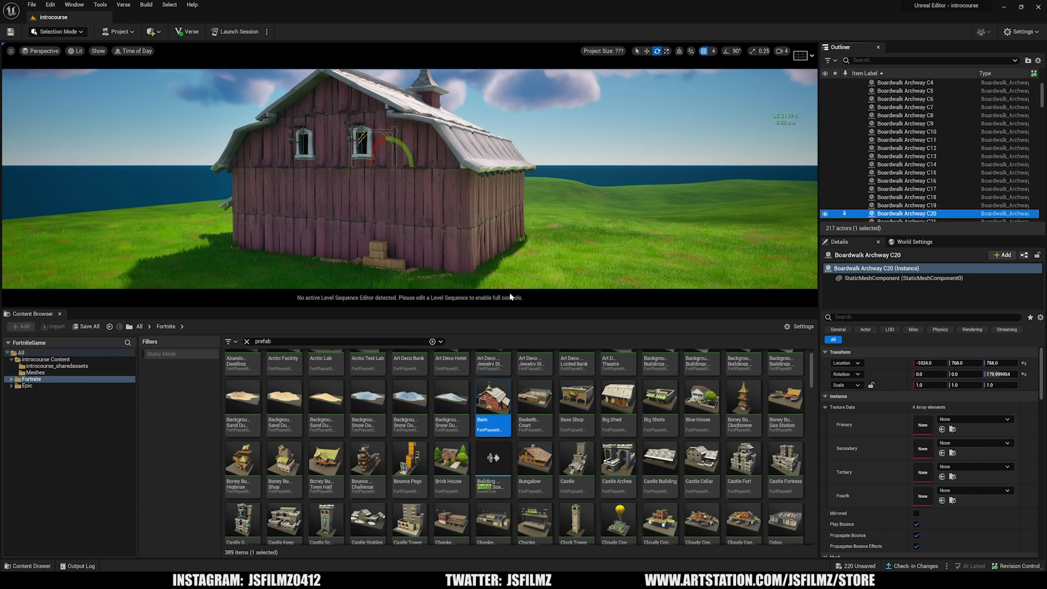
Step: Enlarge the viewport, try rotating the Boardwalk Archway C20 piece of the barn, and undo the change
drag(503, 309, 387, 313)
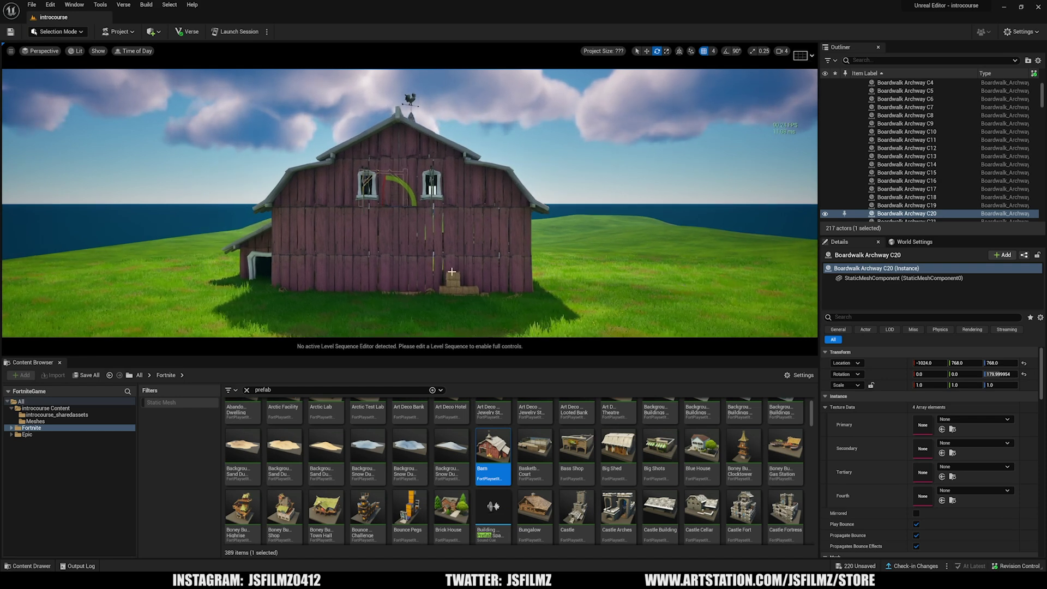
drag(410, 196, 371, 209)
key(ctrl+z)
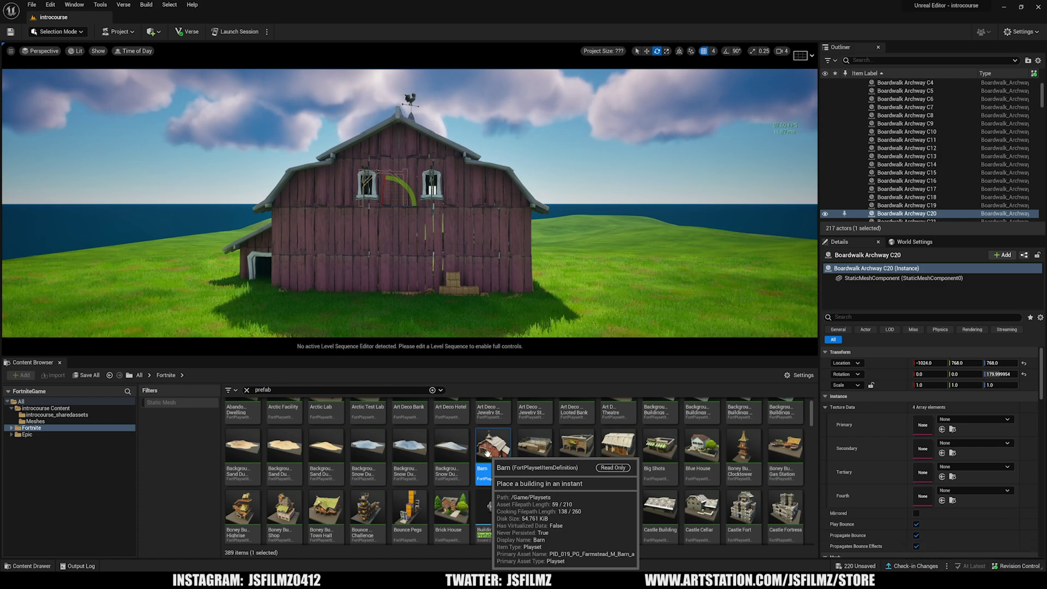
Step: Select the whole Barn prefab in the scene hierarchy and try its Move gizmo in front of the barn
right_drag(424, 279, 616, 279)
scroll(895, 139, up, 2)
click(878, 91)
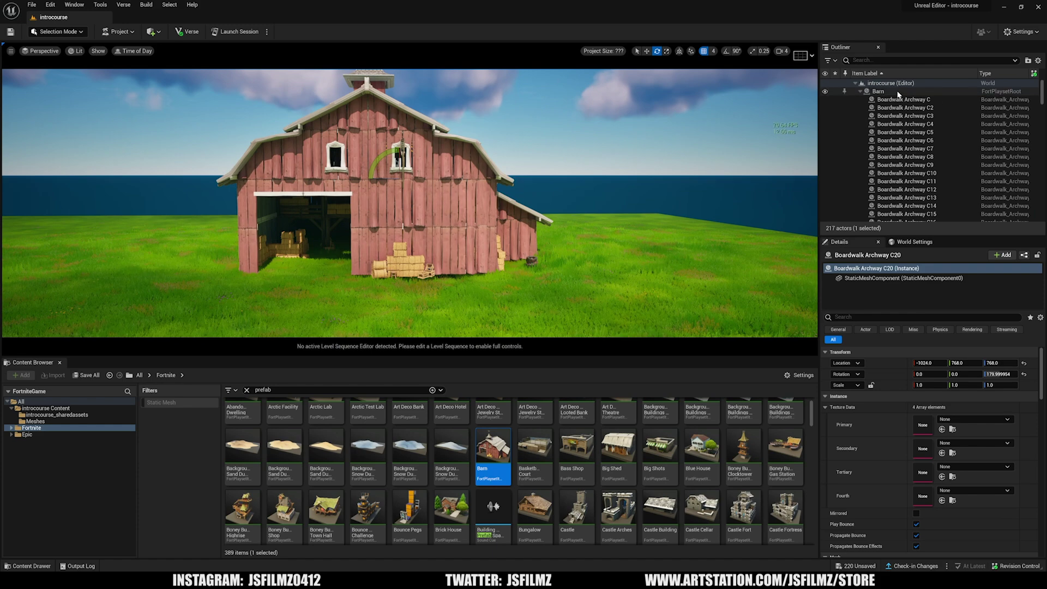
key(w)
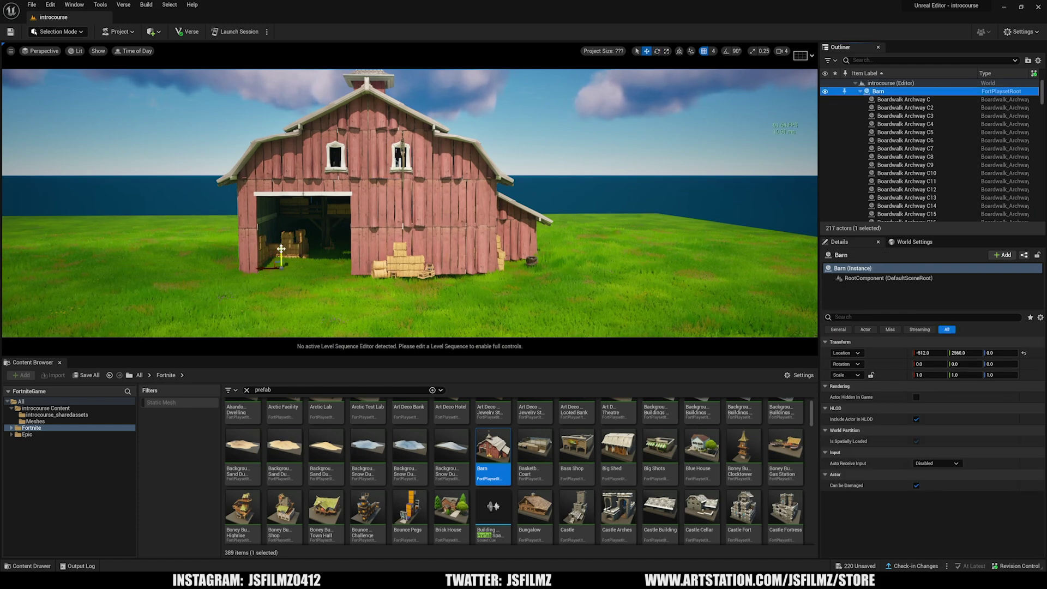
mouse_move(285, 242)
mouse_down()
mouse_move(281, 231)
mouse_move(284, 248)
mouse_up()
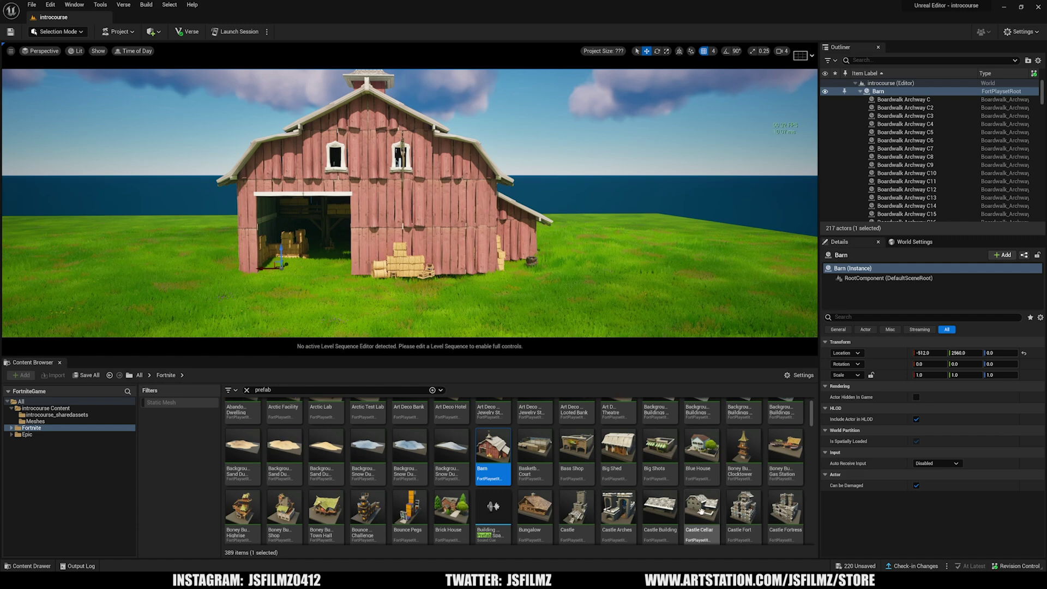
Step: Browse the prefab results and place the Decayed Hero Mansion prefab on the open grass beside the barn
scroll(627, 504, down, 1)
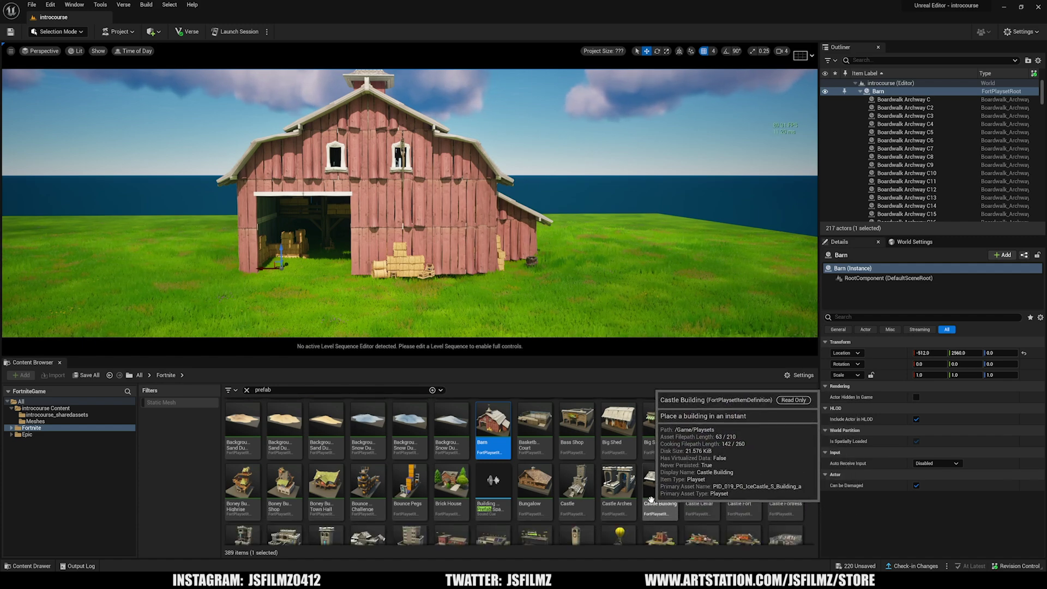
scroll(652, 498, down, 3)
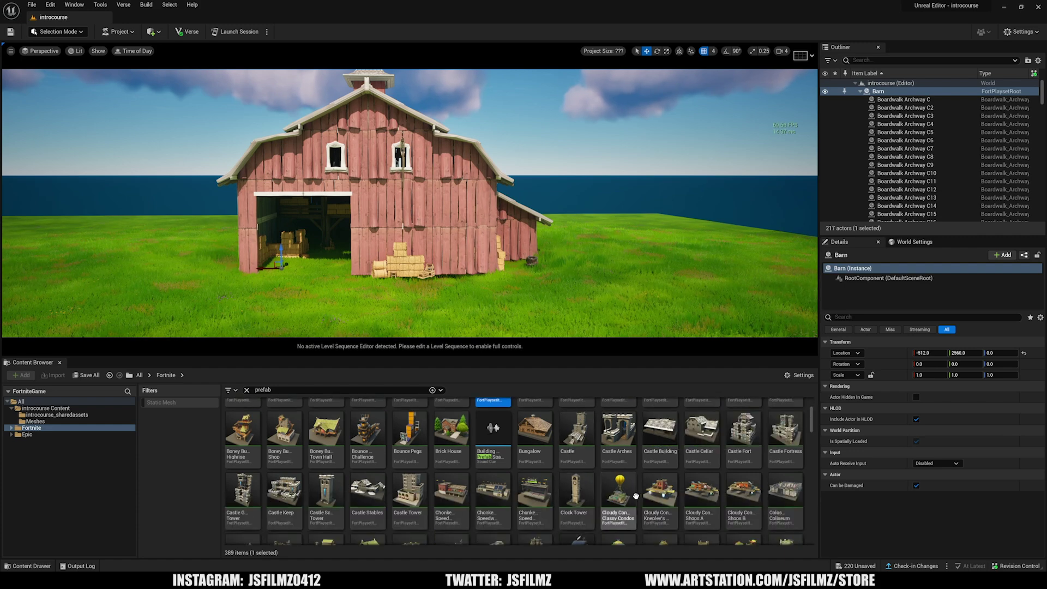
scroll(600, 480, down, 6)
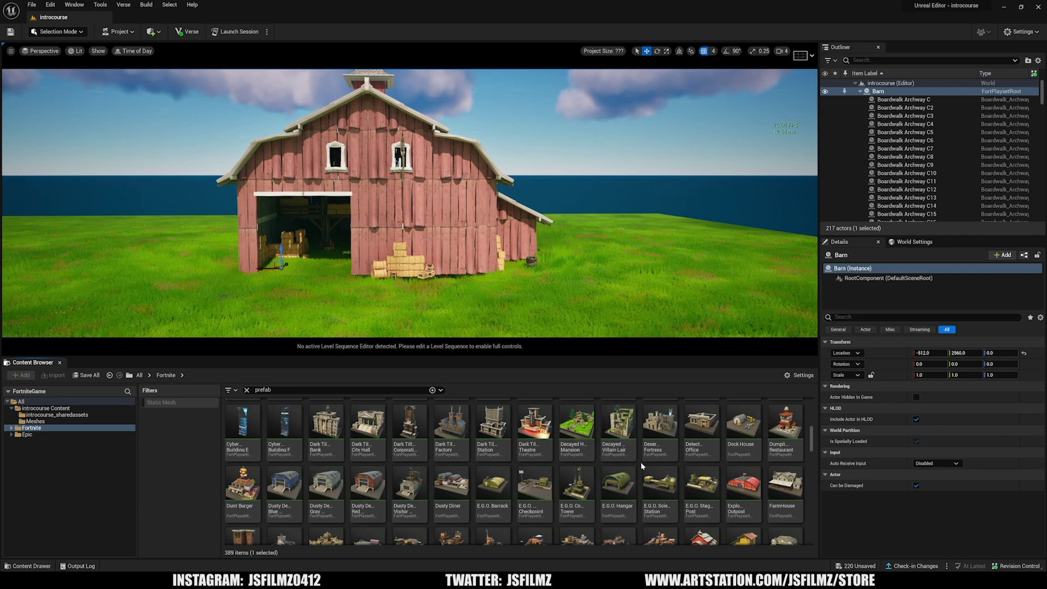
right_drag(613, 294, 442, 298)
drag(581, 421, 488, 262)
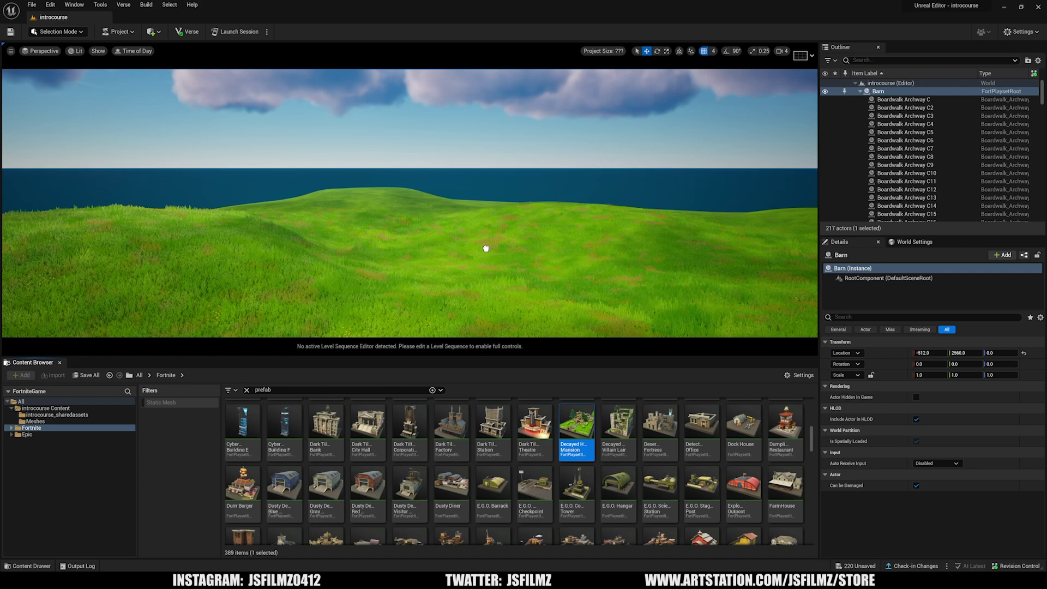
drag(485, 249, 485, 248)
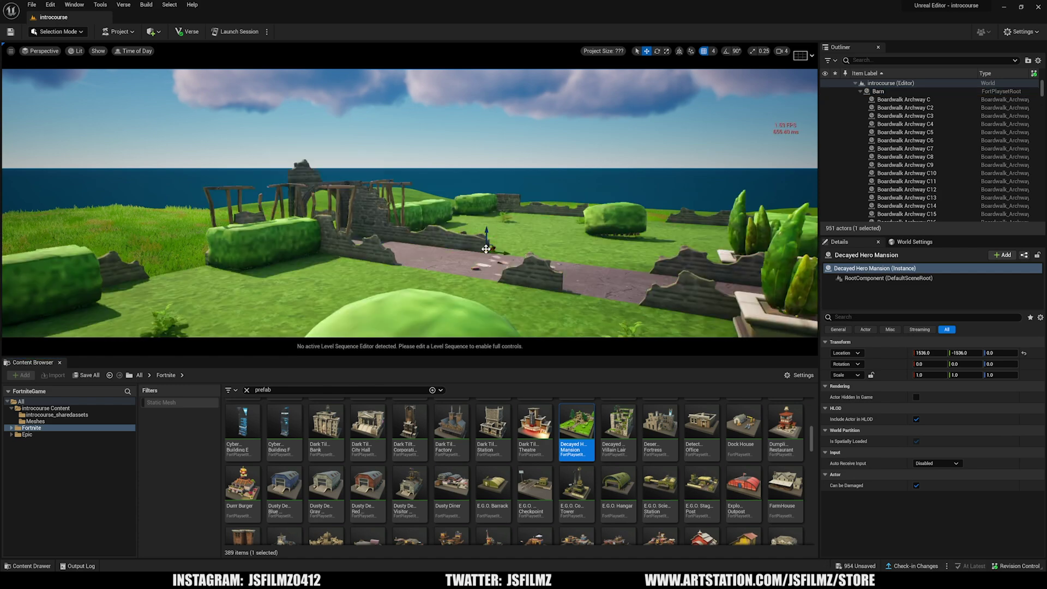
key(f)
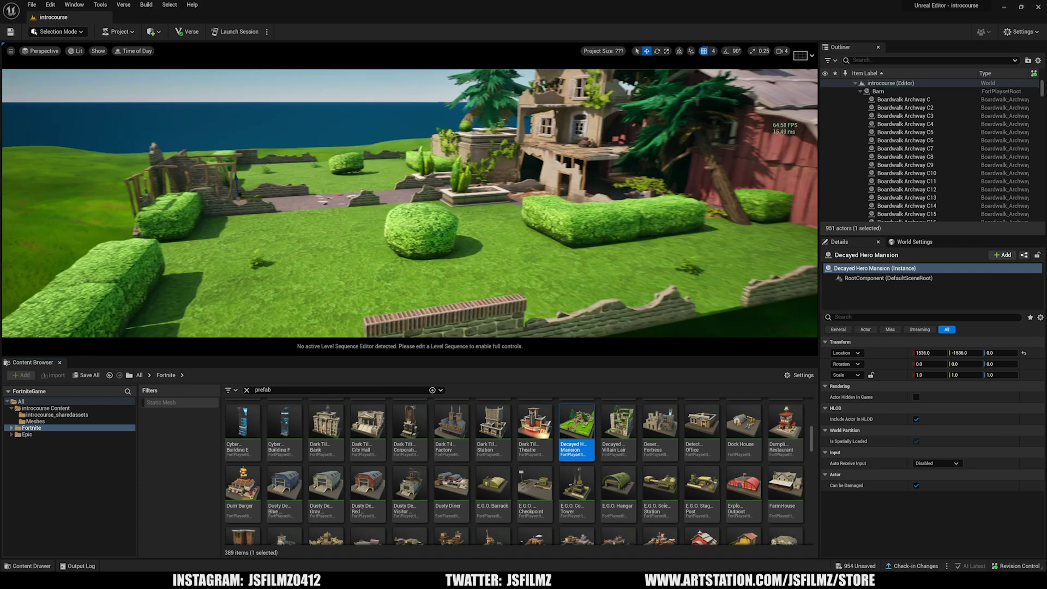
alt+drag(409, 237, 365, 239)
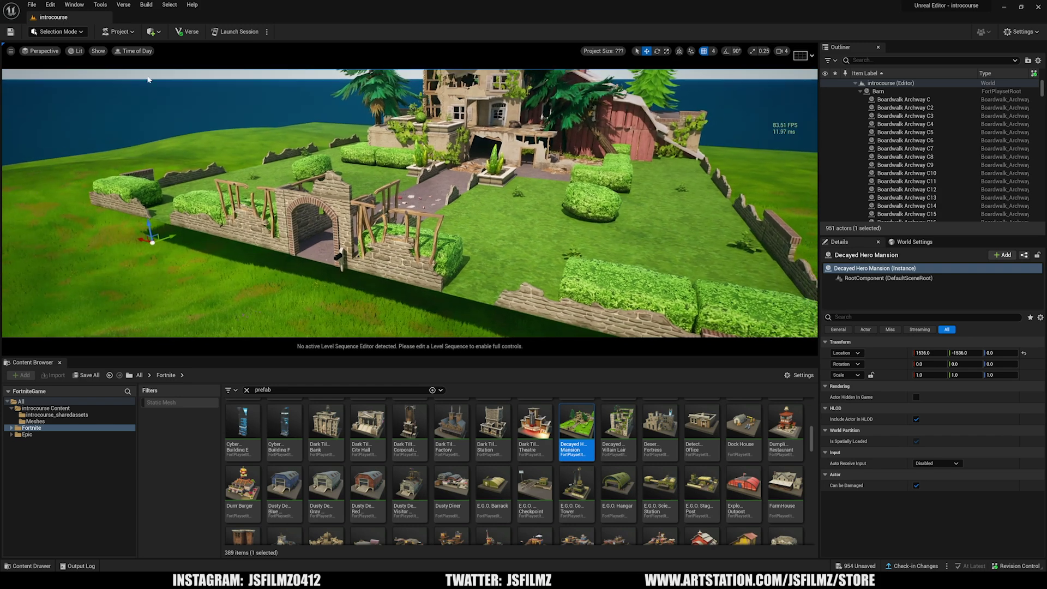
Step: Examine the mansion and barn in the Nanite Triangles visualization, then restore the Lit view
click(75, 51)
mouse_move(107, 145)
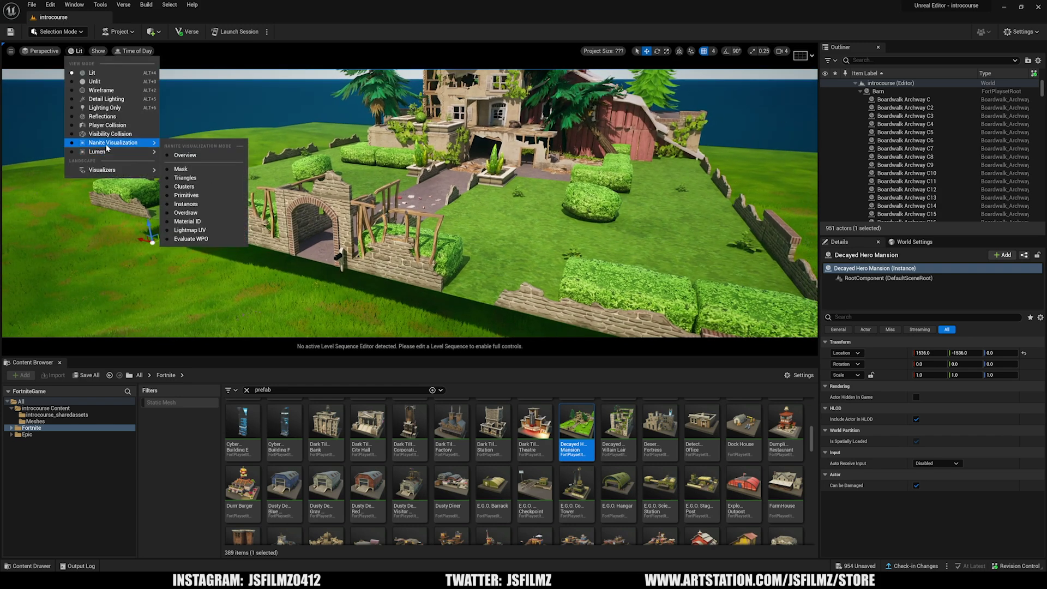
click(184, 178)
key(w)
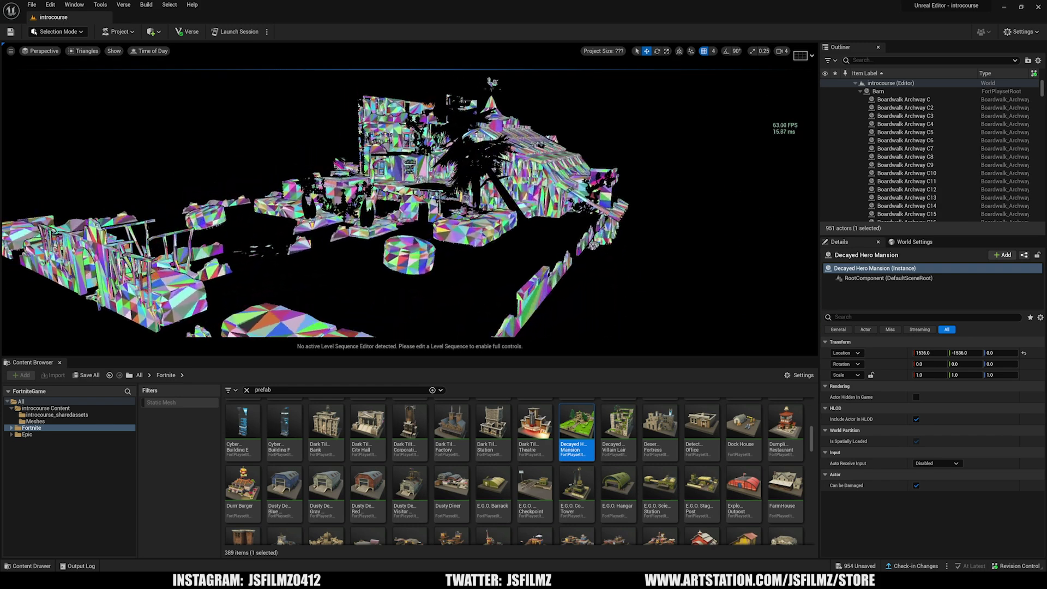
key(w)
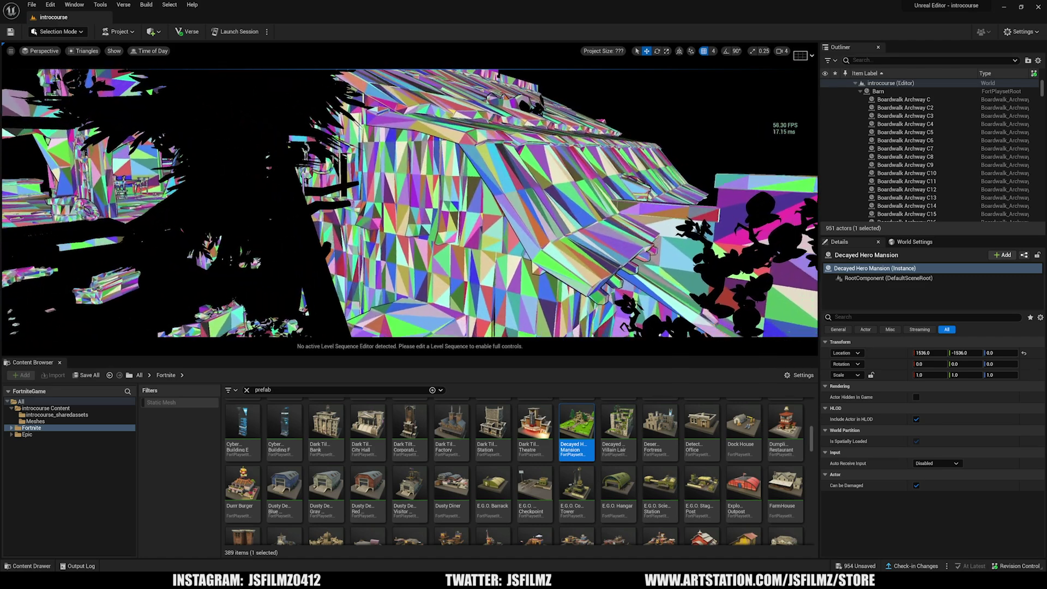
key(w)
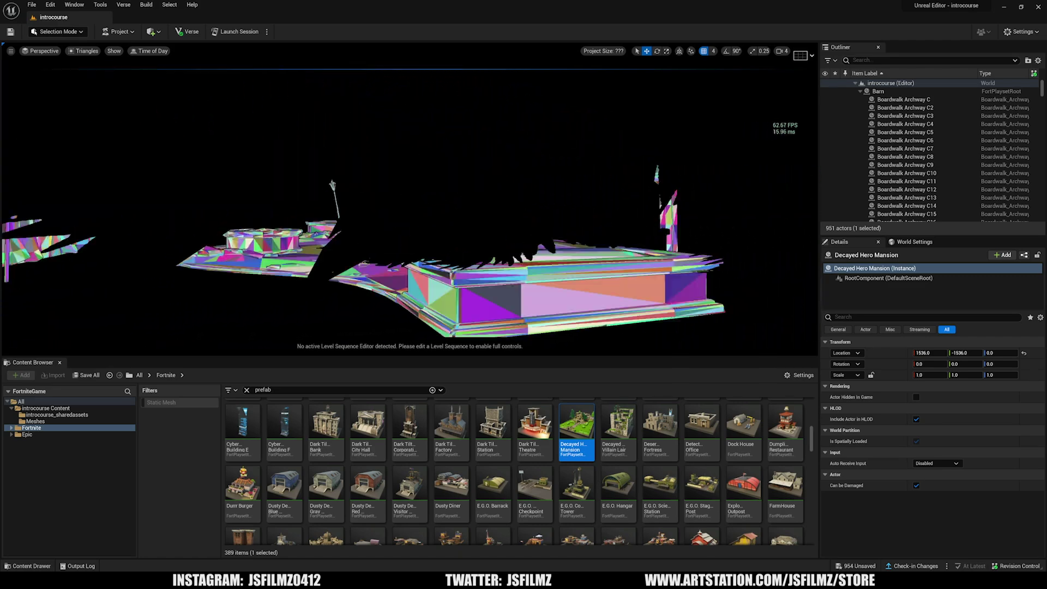
click(70, 50)
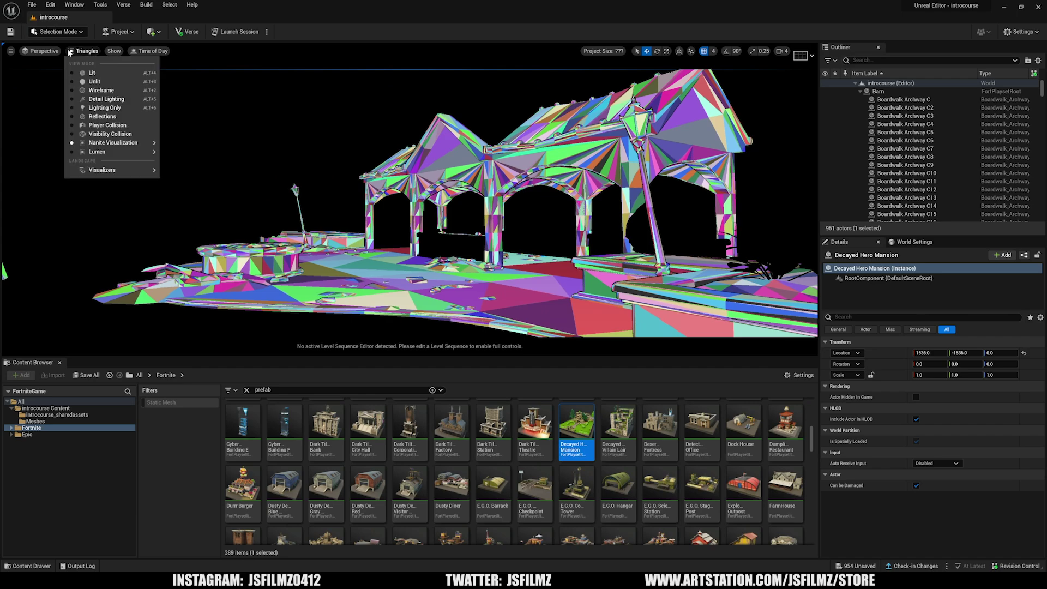
click(91, 73)
Step: Move the Decayed Hero Mansion's root down to Z -384 and along Y to -5120
key(w)
key(a)
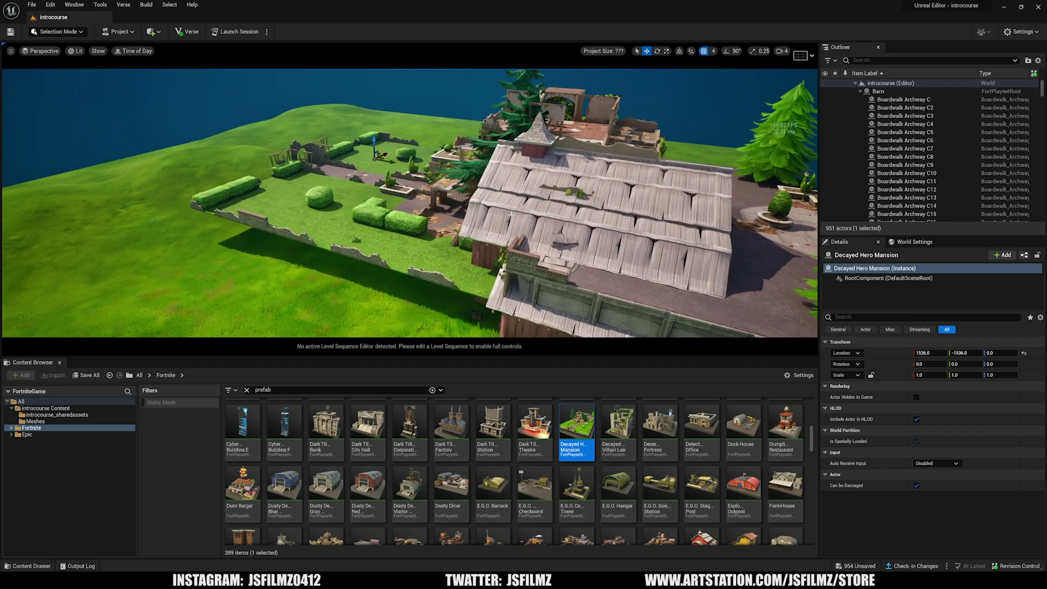
mouse_move(417, 150)
mouse_down()
mouse_move(418, 135)
mouse_move(419, 171)
mouse_up()
mouse_move(290, 215)
right_down()
mouse_move(393, 210)
mouse_move(289, 214)
right_up()
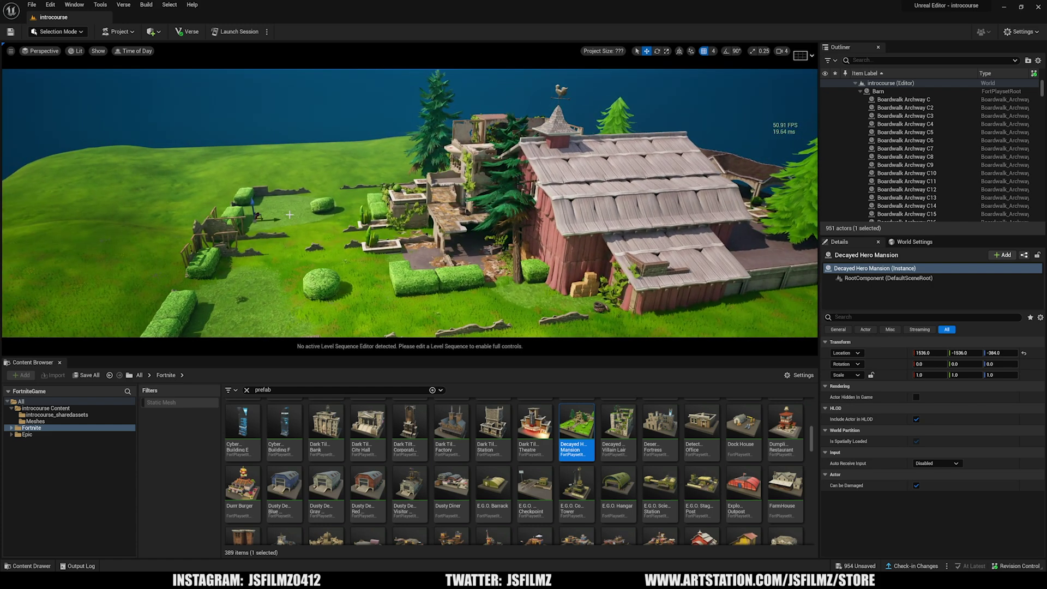
drag(278, 218, 48, 231)
right_drag(48, 231, 381, 202)
key(e)
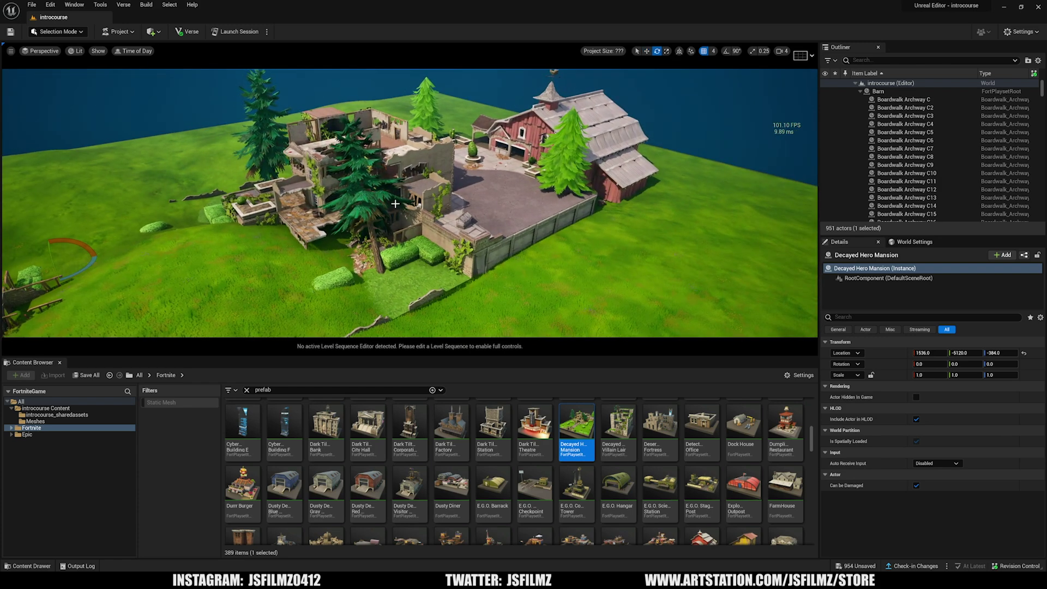
Step: Delete the Decayed Hero Mansion from the scene, keeping only the barn
key(Delete)
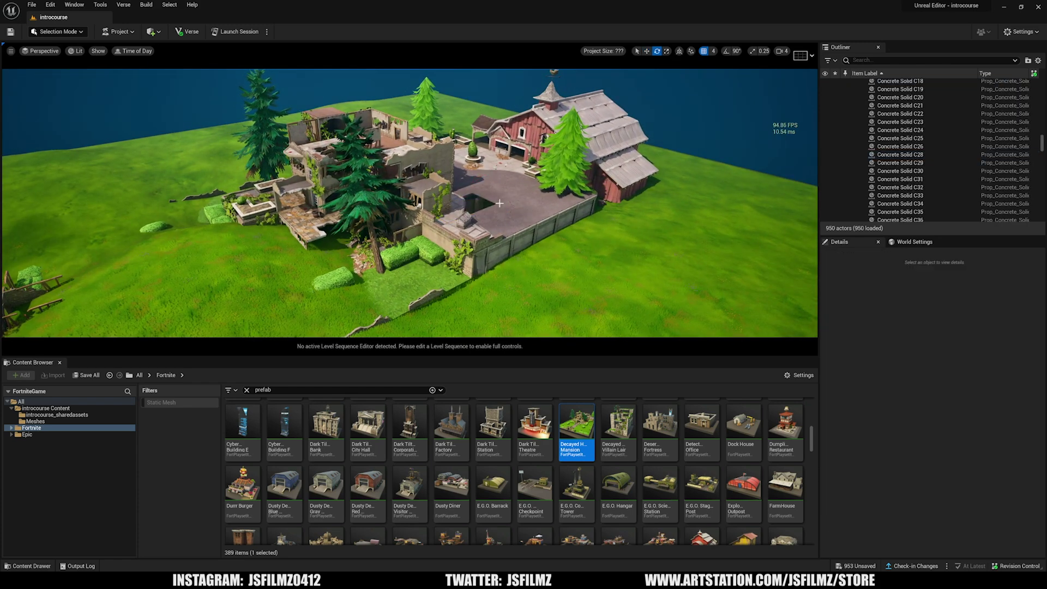
click(416, 171)
key(Delete)
right_drag(415, 171, 370, 177)
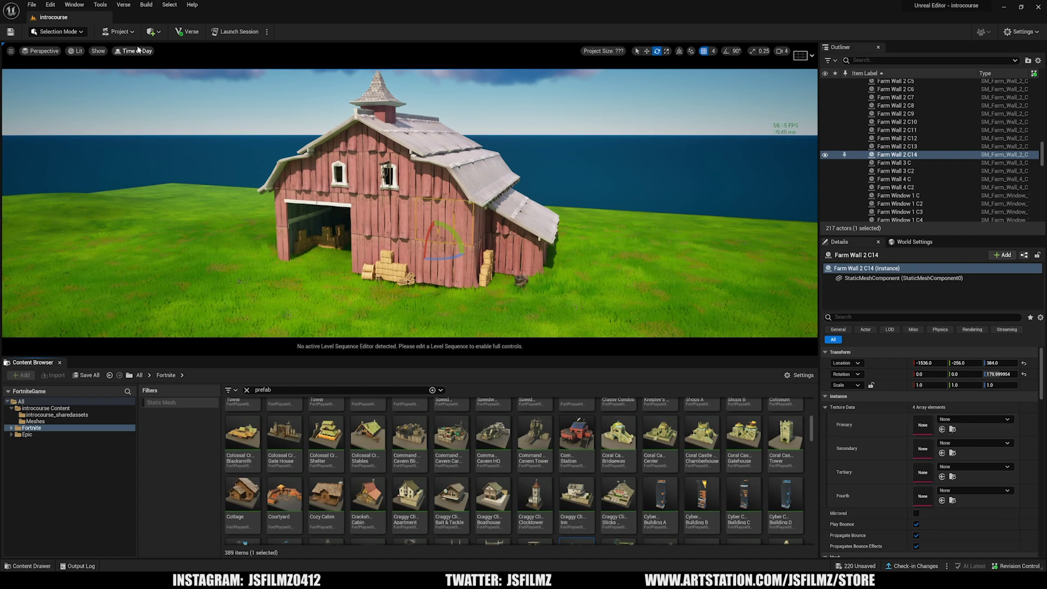
Step: Open the Fab (Alpha) asset library and maximize its window
click(154, 32)
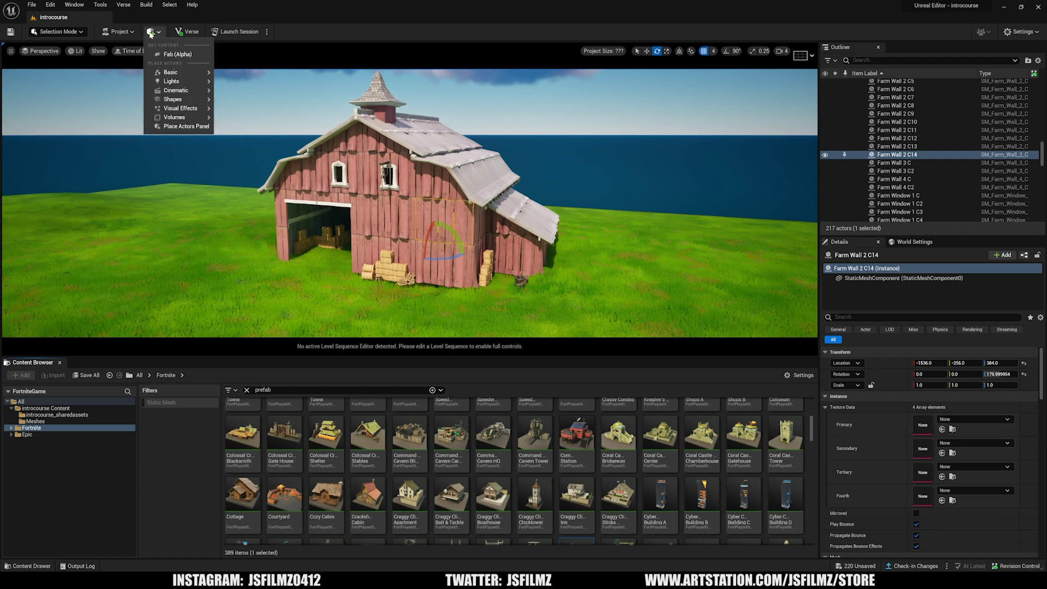
click(169, 55)
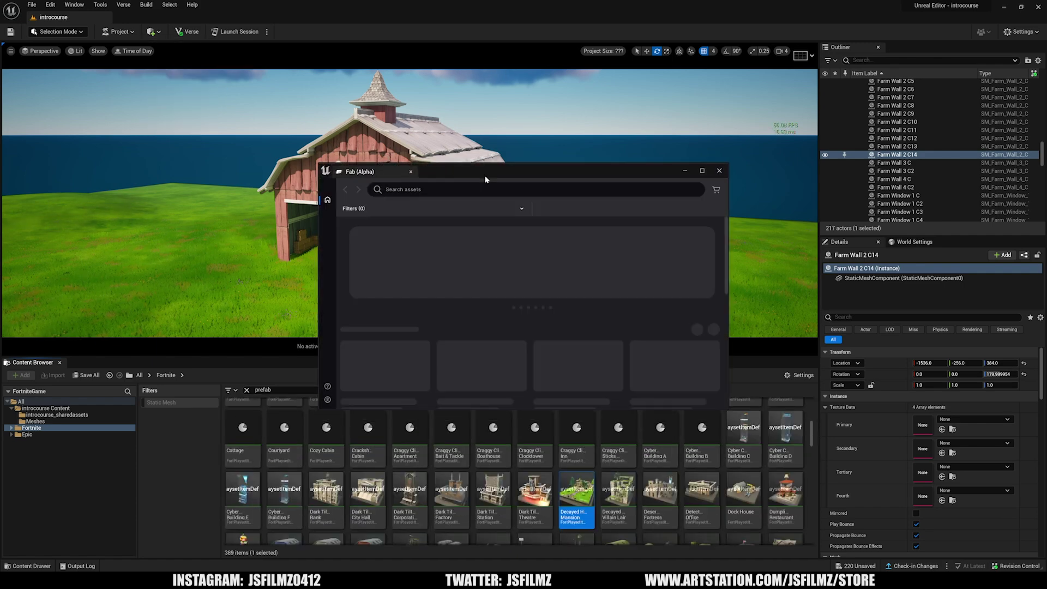
double_click(488, 174)
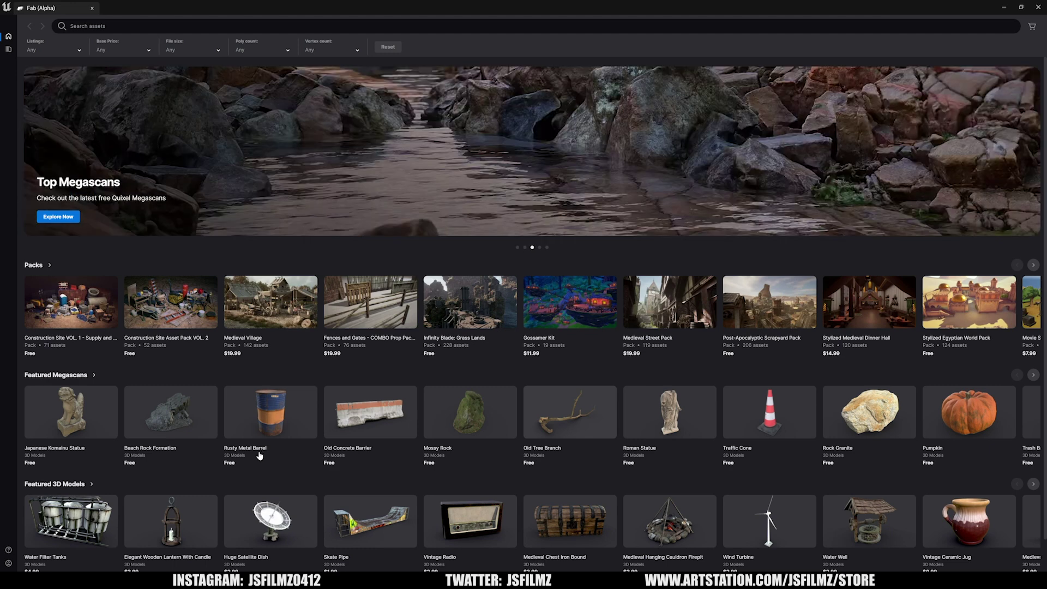
Step: Browse the Featured Megascans listings in Fab, including the red Apple asset's details and import options
click(65, 376)
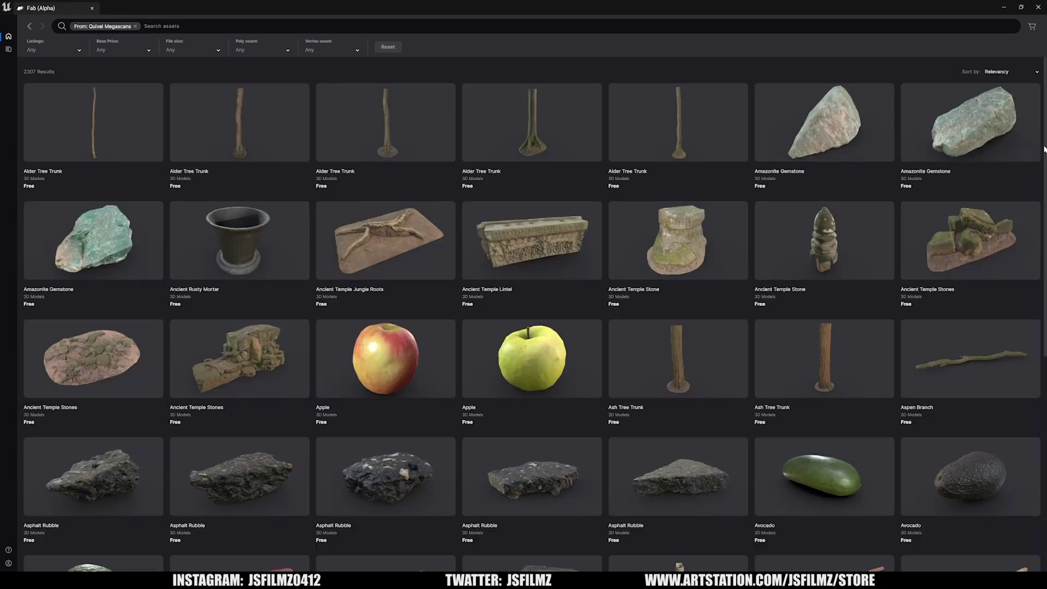
click(368, 382)
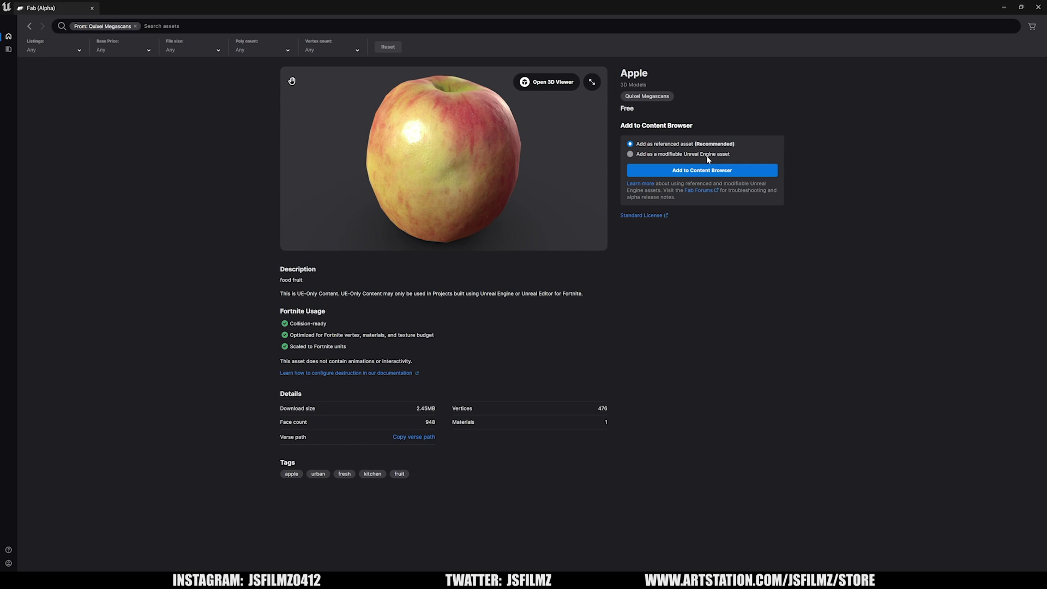
click(30, 26)
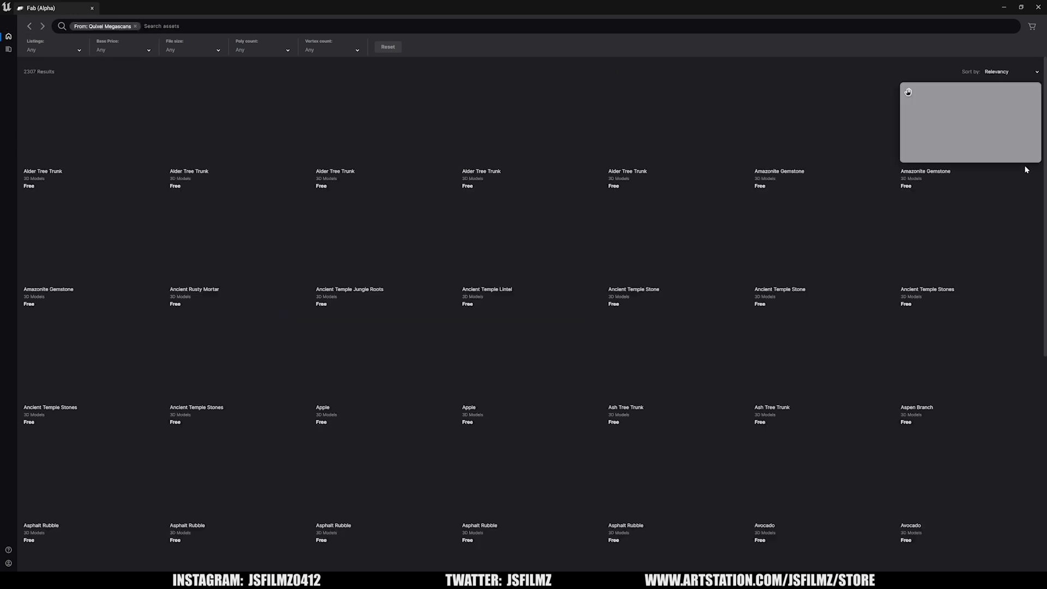
scroll(1043, 180, down, 1)
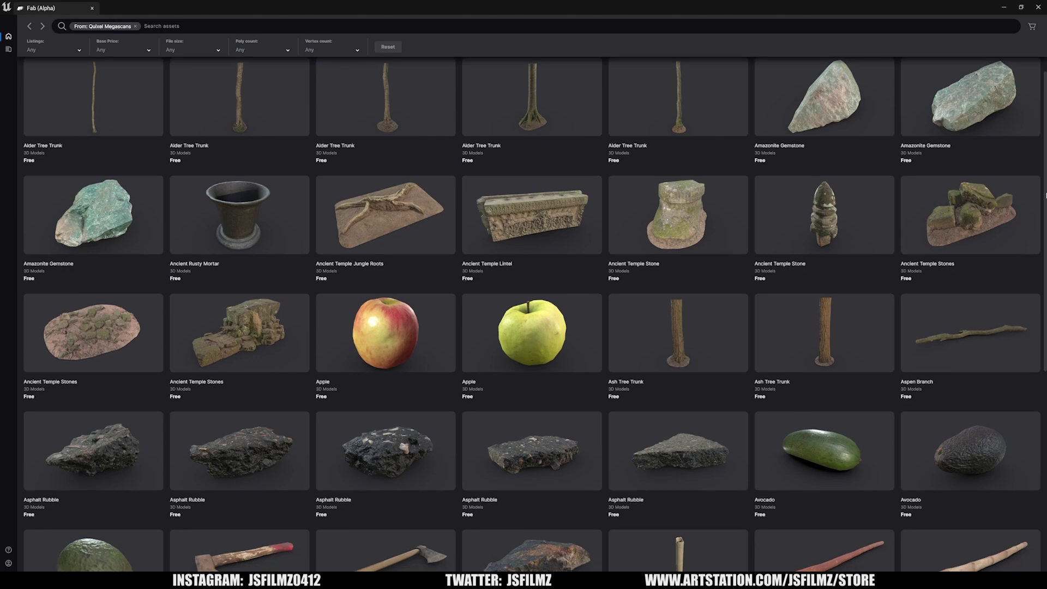
scroll(1045, 196, down, 5)
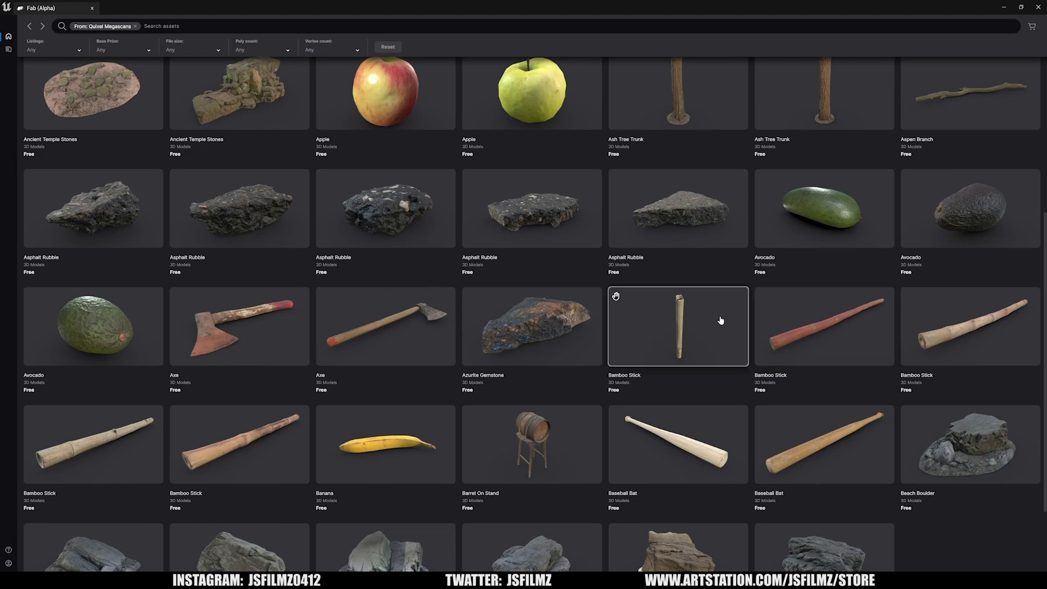
scroll(731, 333, down, 3)
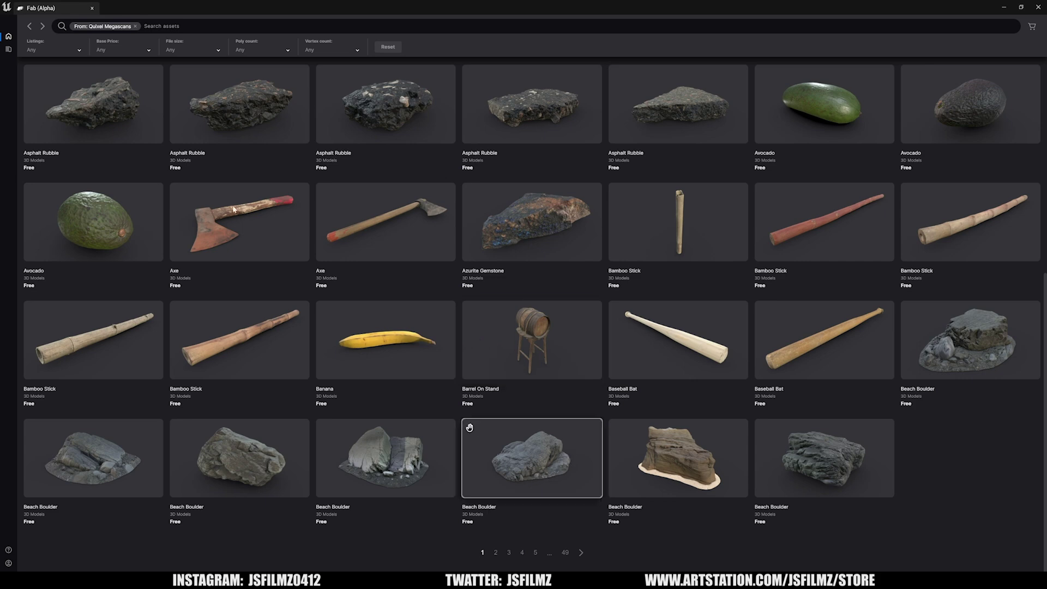
Step: Return to the Fab home page, review its featured packs and models, and minimize the Fab window
click(31, 26)
click(30, 26)
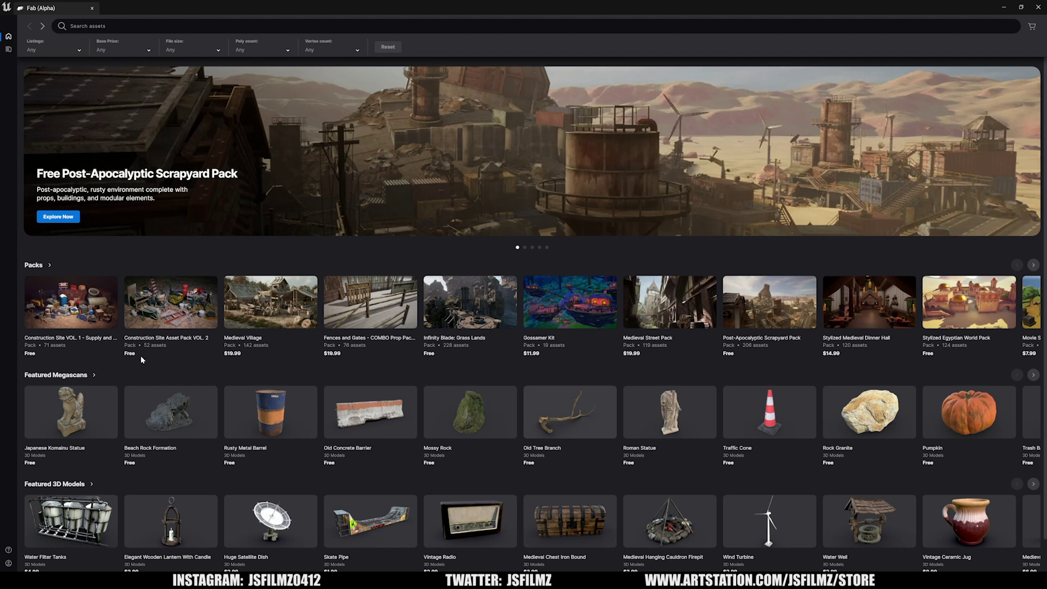
scroll(372, 354, down, 1)
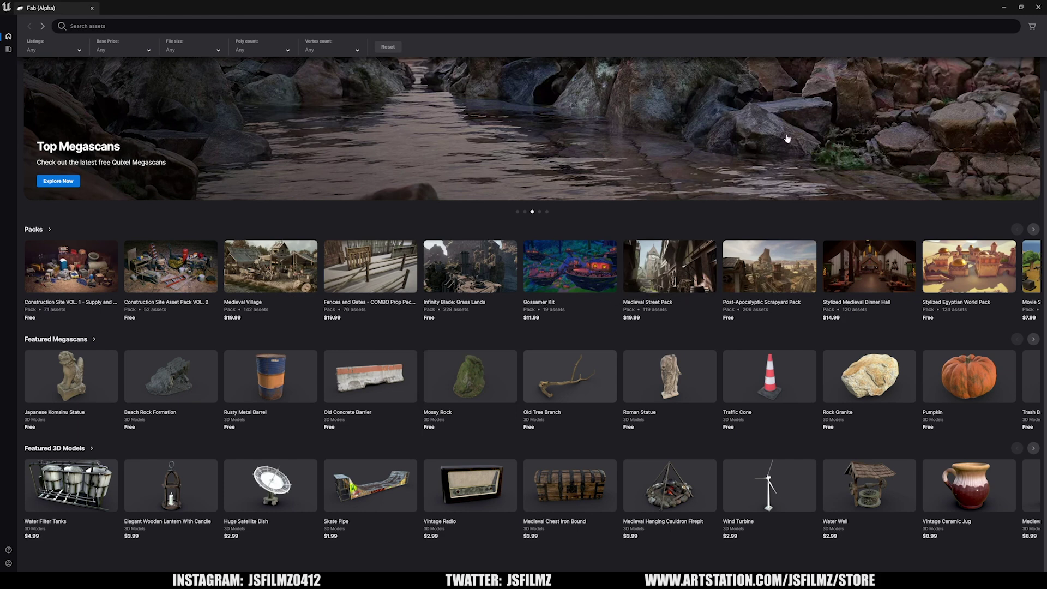
click(1005, 8)
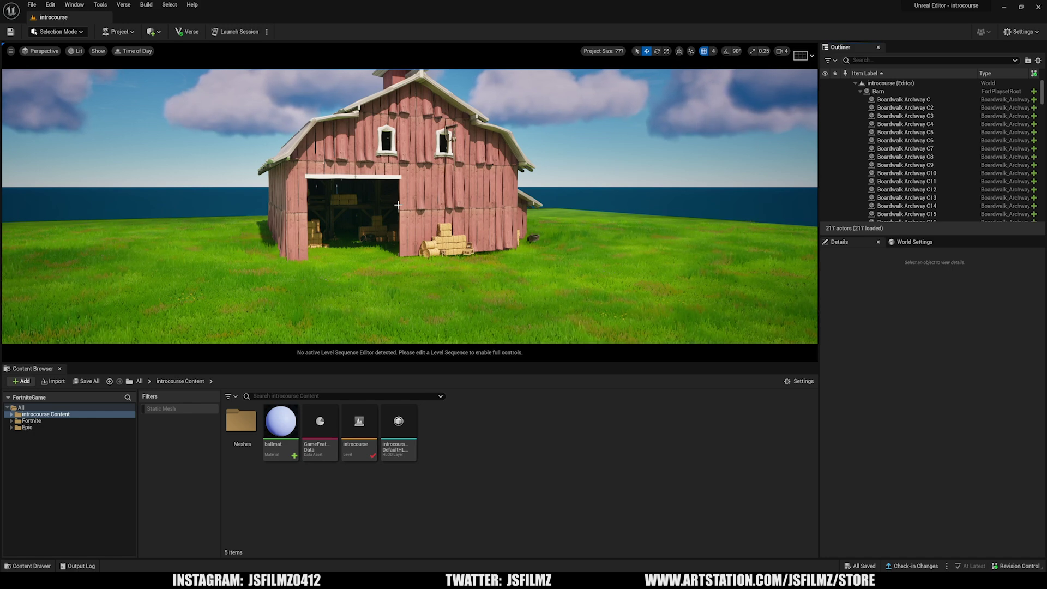
Step: Launch a play session of the introcourse project and run the character across the grass into the barn
click(243, 35)
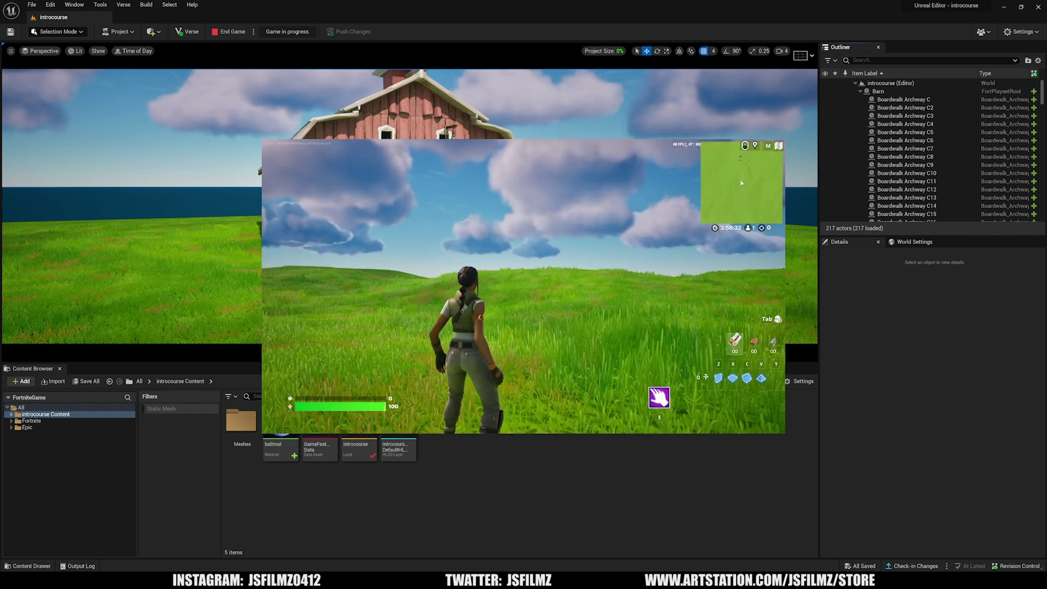
key(w)
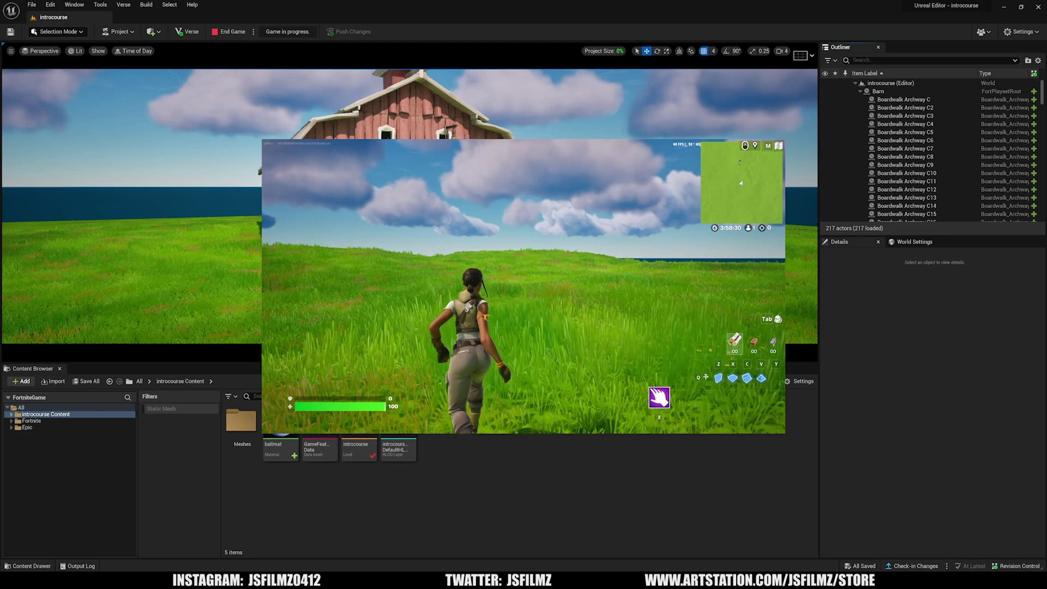
key(w)
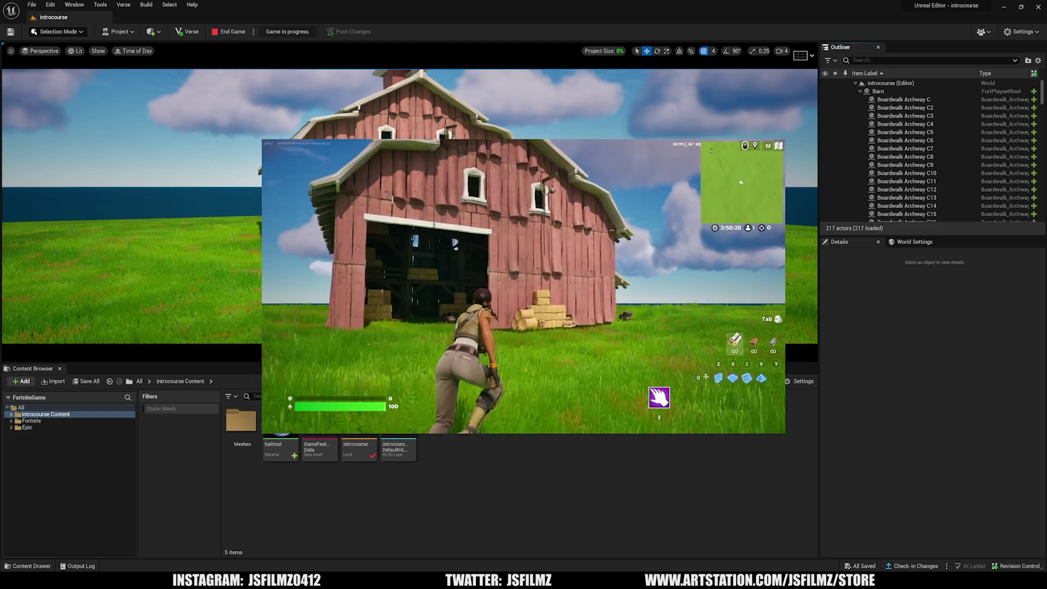
key(w)
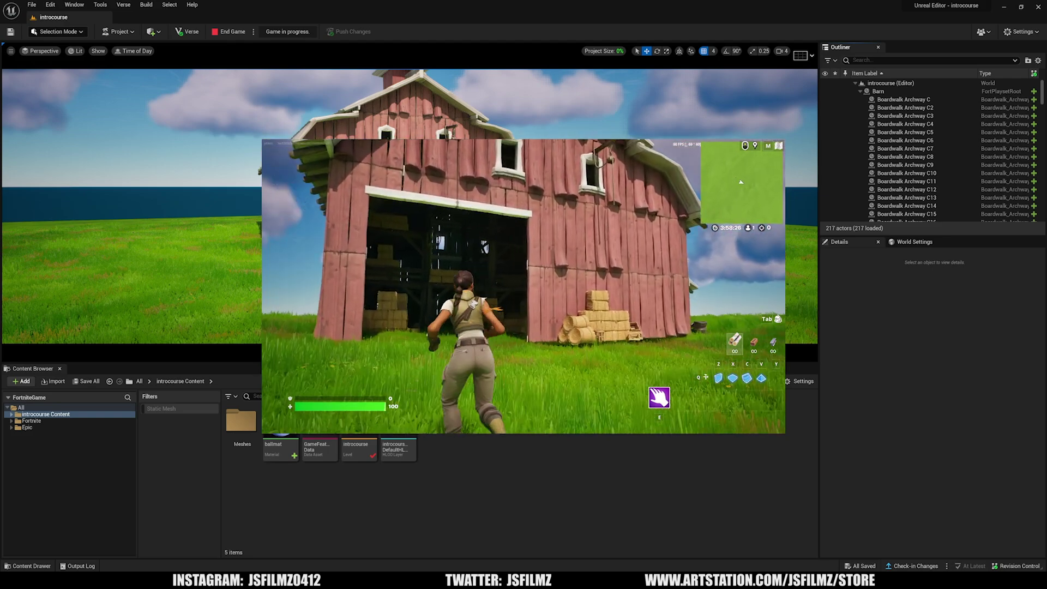
key(w)
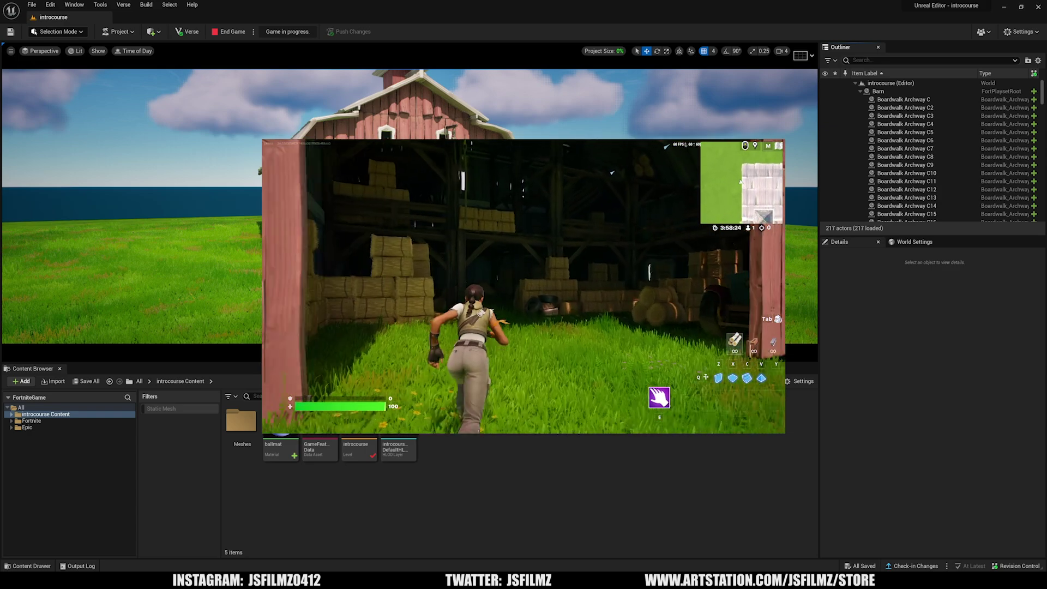